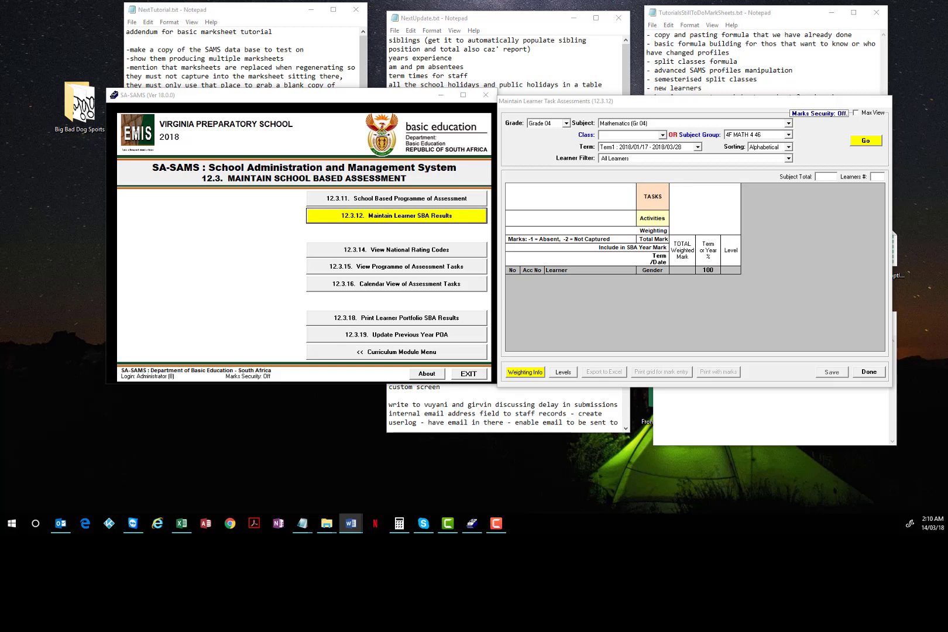
# Switch to the 2018Formulae.docx document in Word and examine the MATHEMATICS formula and its two bracketed task terms
pyautogui.moveTo(947, 37); pyautogui.dragTo(606, 23)
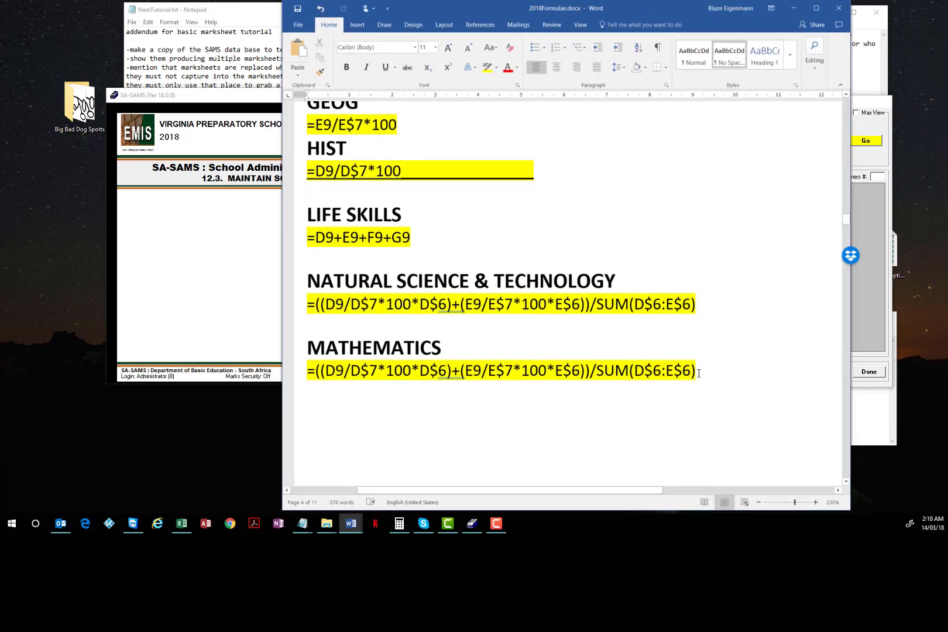
pyautogui.moveTo(699, 373); pyautogui.dragTo(318, 371)
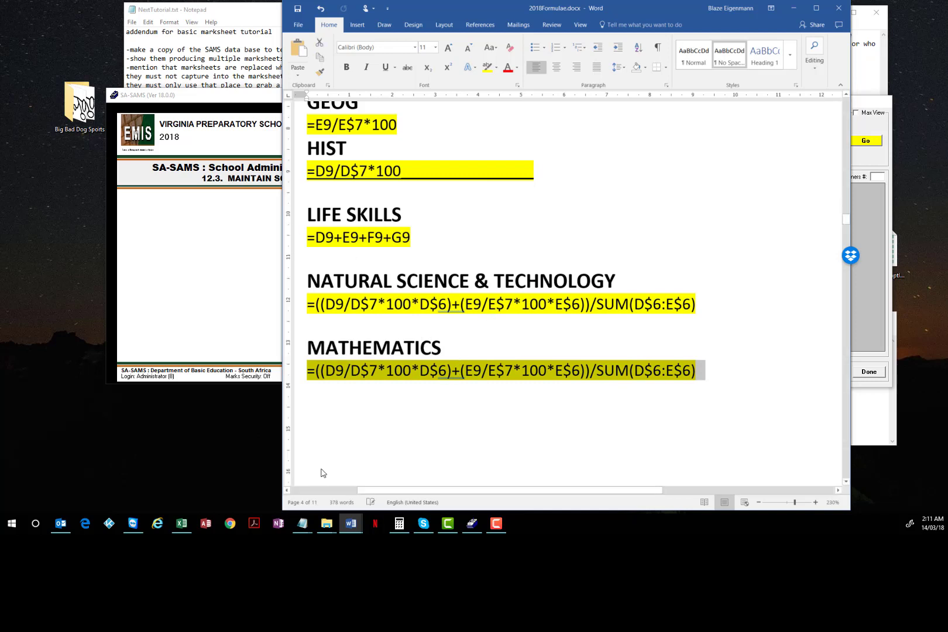
pyautogui.click(451, 371)
pyautogui.moveTo(451, 371); pyautogui.dragTo(324, 372)
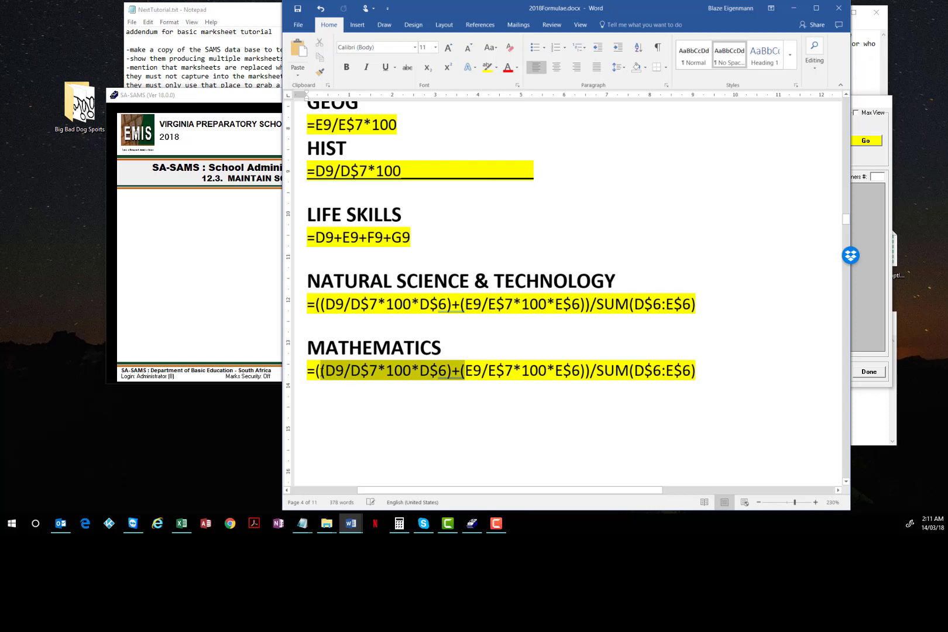
pyautogui.click(322, 372)
pyautogui.moveTo(307, 371)
pyautogui.mouseDown()
pyautogui.moveTo(464, 373)
pyautogui.moveTo(324, 370)
pyautogui.mouseUp()
pyautogui.click(450, 371)
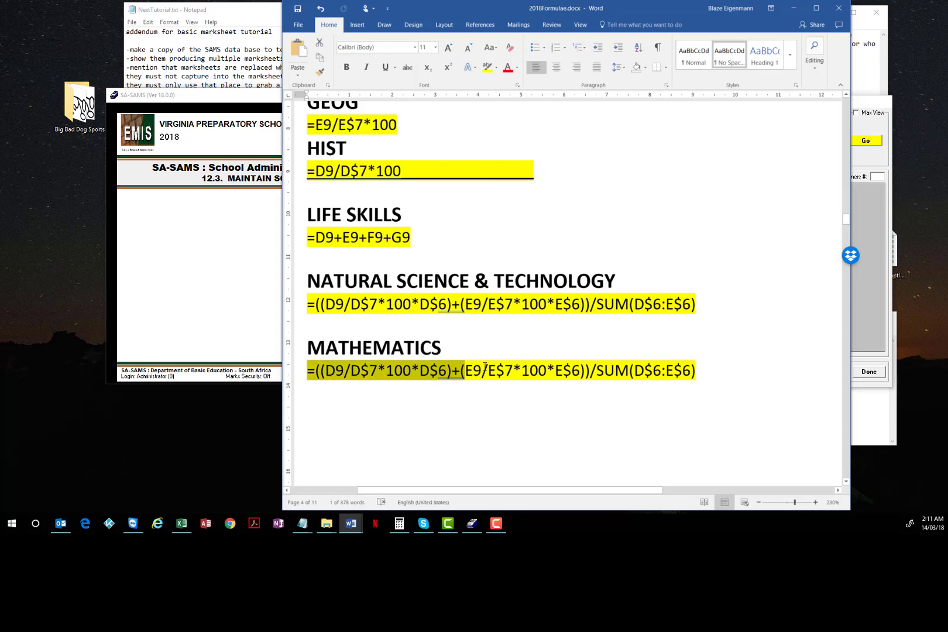
pyautogui.moveTo(466, 370); pyautogui.dragTo(580, 370)
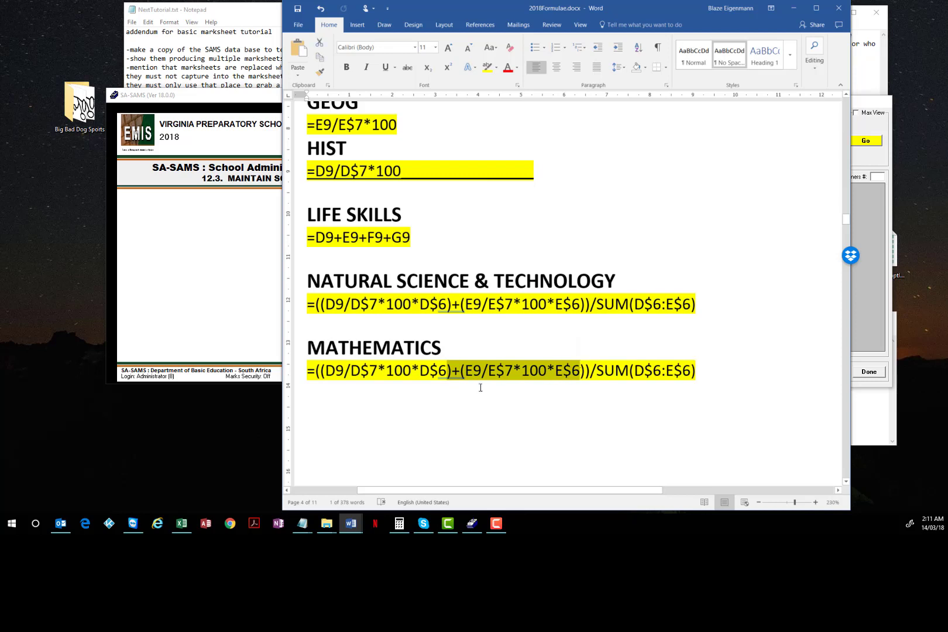
pyautogui.click(361, 369)
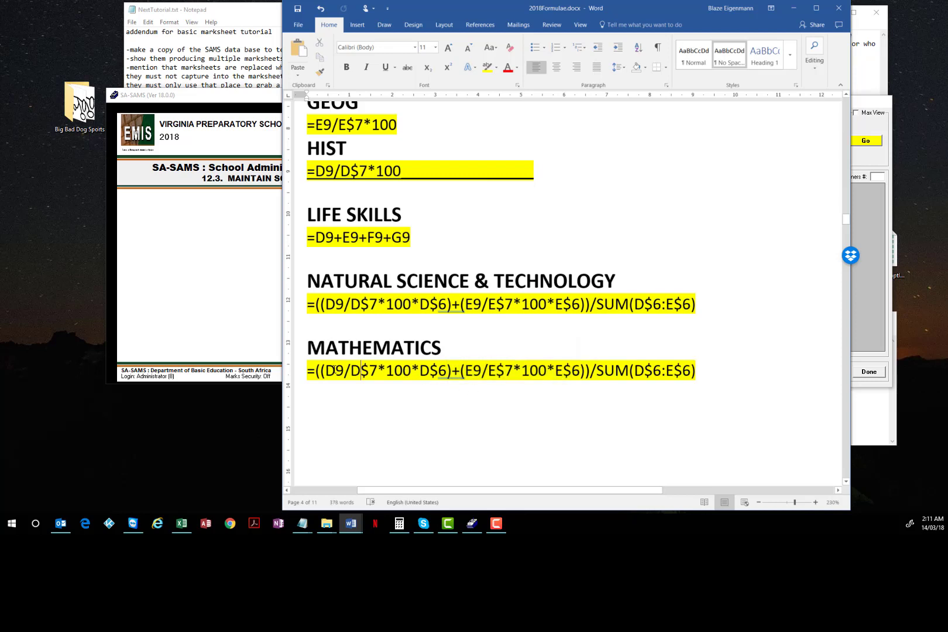
# Examine the MATHEMATICS formula part by part: D9, D$7, 100, D$6, the E9 task term and the dividing SUM(D$6:E$6)
pyautogui.moveTo(340, 370); pyautogui.dragTo(326, 371)
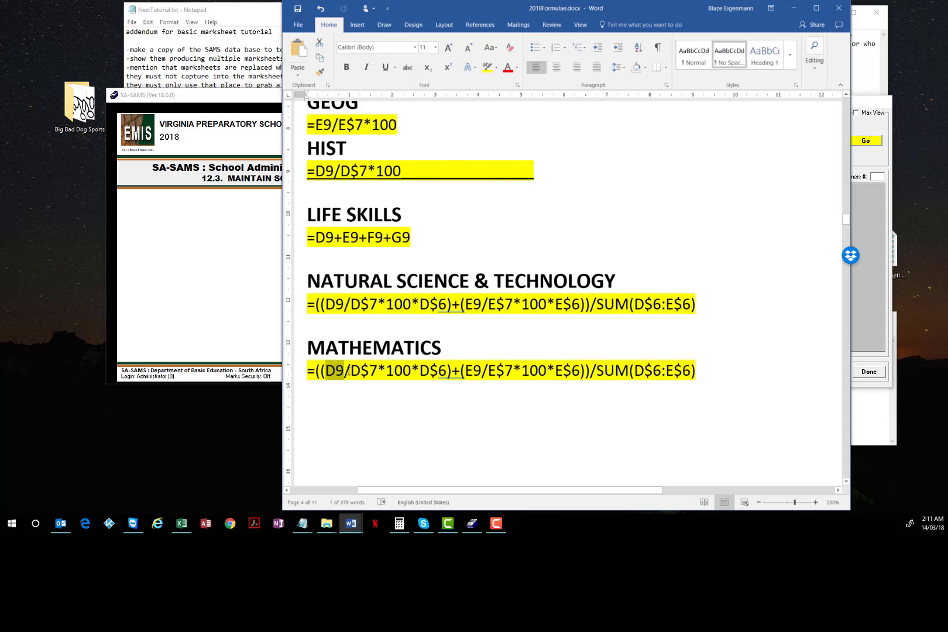
pyautogui.moveTo(350, 370); pyautogui.dragTo(380, 370)
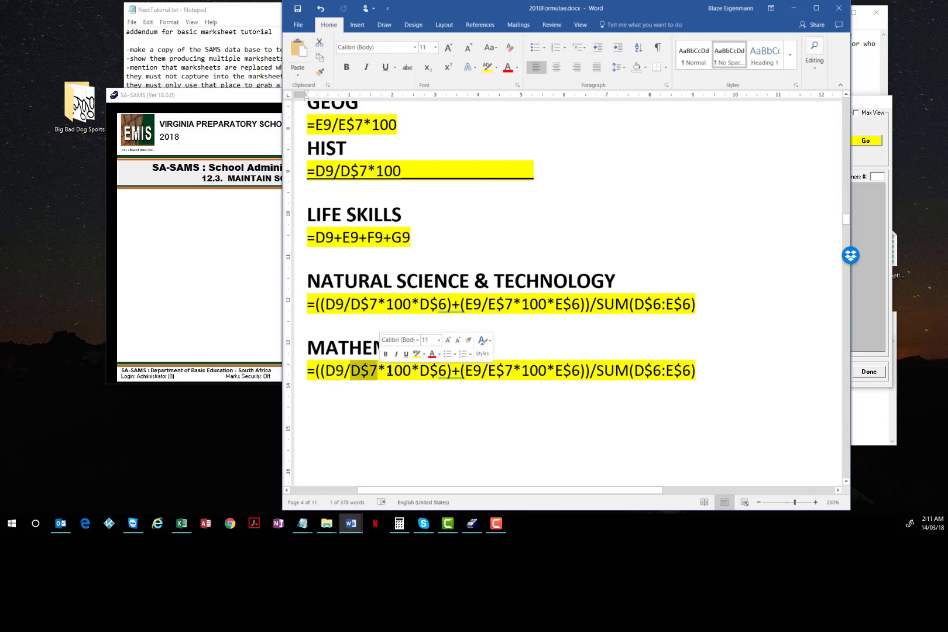
pyautogui.moveTo(386, 370); pyautogui.dragTo(412, 370)
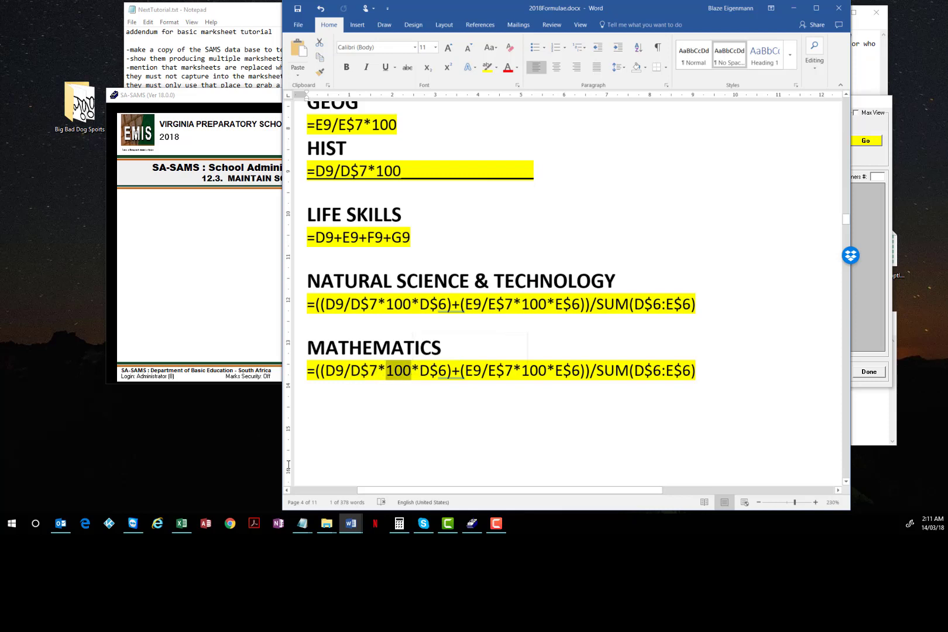
pyautogui.moveTo(419, 370); pyautogui.dragTo(447, 372)
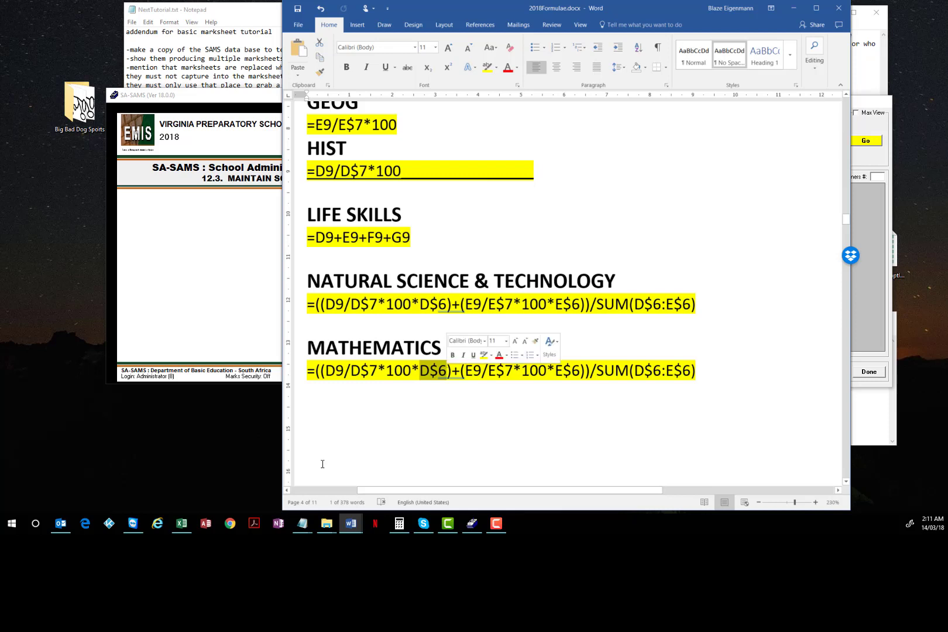
pyautogui.moveTo(466, 371); pyautogui.dragTo(581, 371)
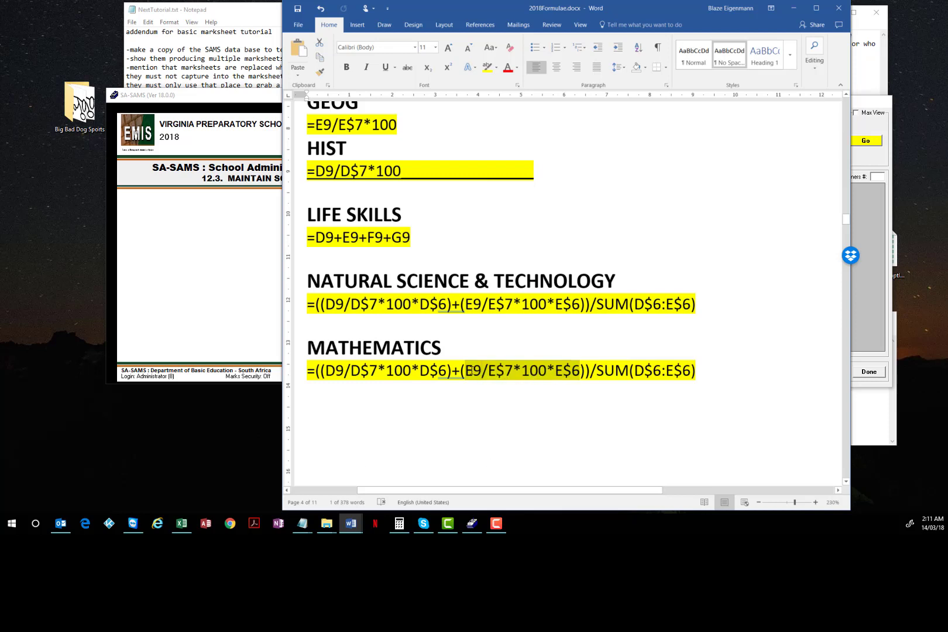
pyautogui.click(482, 370)
pyautogui.moveTo(465, 371); pyautogui.dragTo(691, 369)
pyautogui.click(552, 370)
pyautogui.click(597, 371)
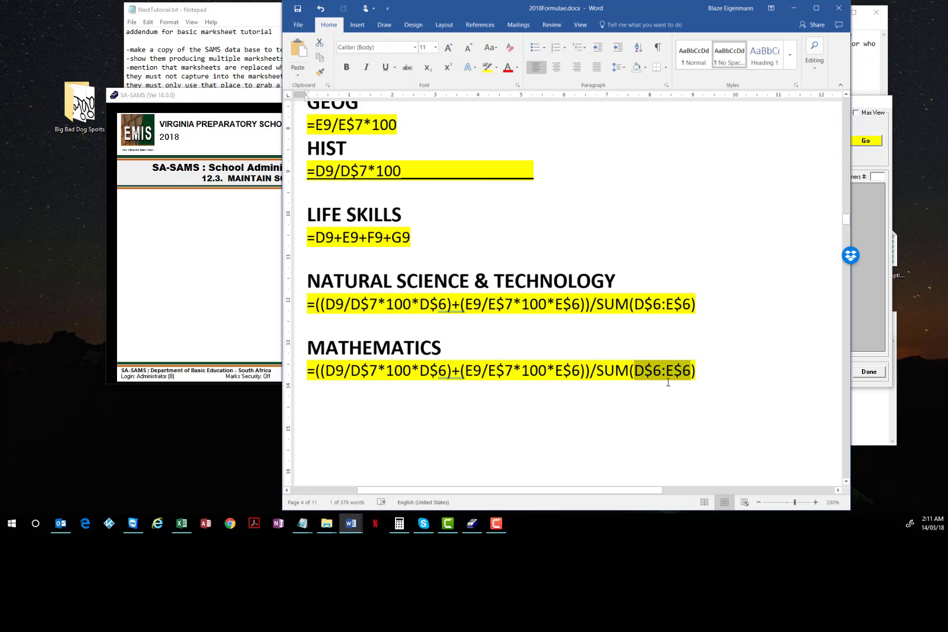
pyautogui.click(615, 373)
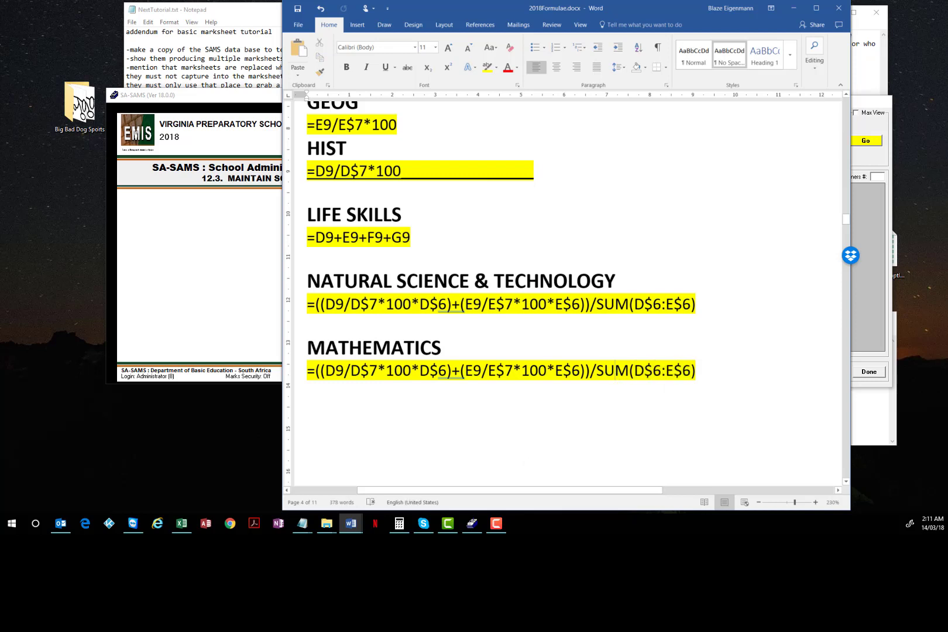
# Switch to the FERG-MATH-4F-Term1-2018.xlsx marksheet in Excel and enter 41 for Task1 and 44 for Task2 for the first learner
pyautogui.hotkey('alt', 'Tab')
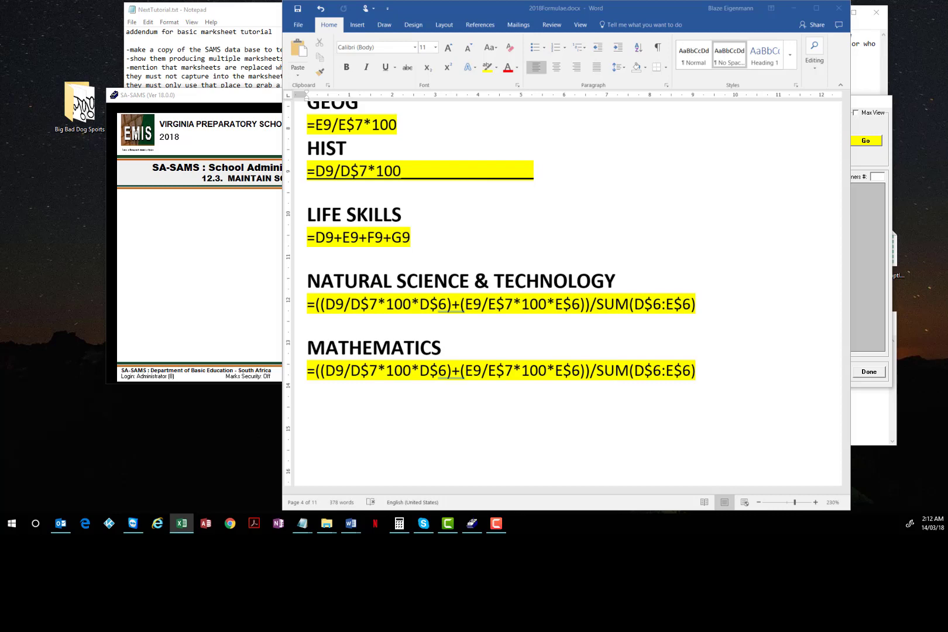
pyautogui.moveTo(708, 66); pyautogui.dragTo(332, 12)
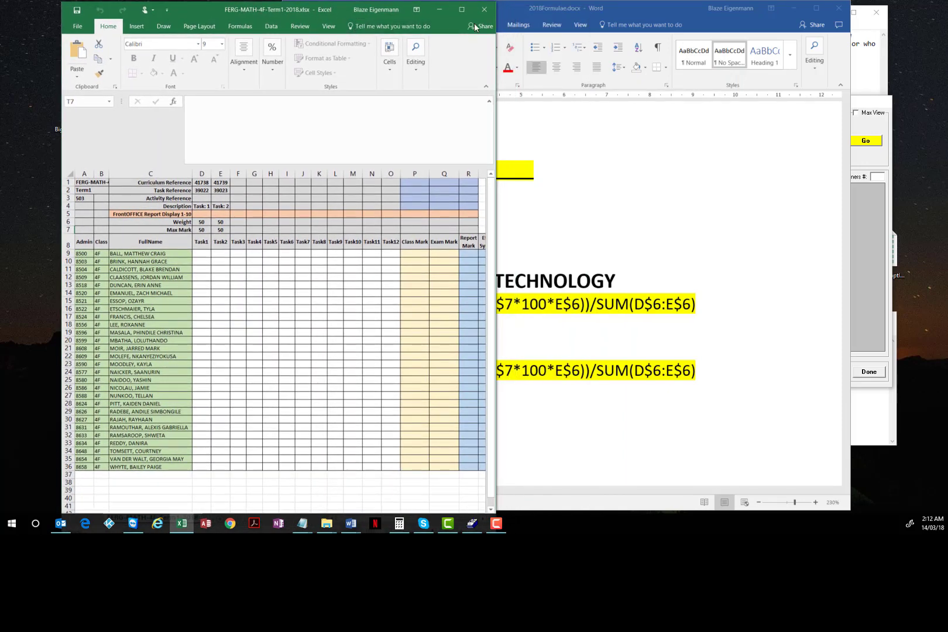
pyautogui.click(274, 293)
pyautogui.click(202, 254)
pyautogui.press('F2')
pyautogui.write('41')
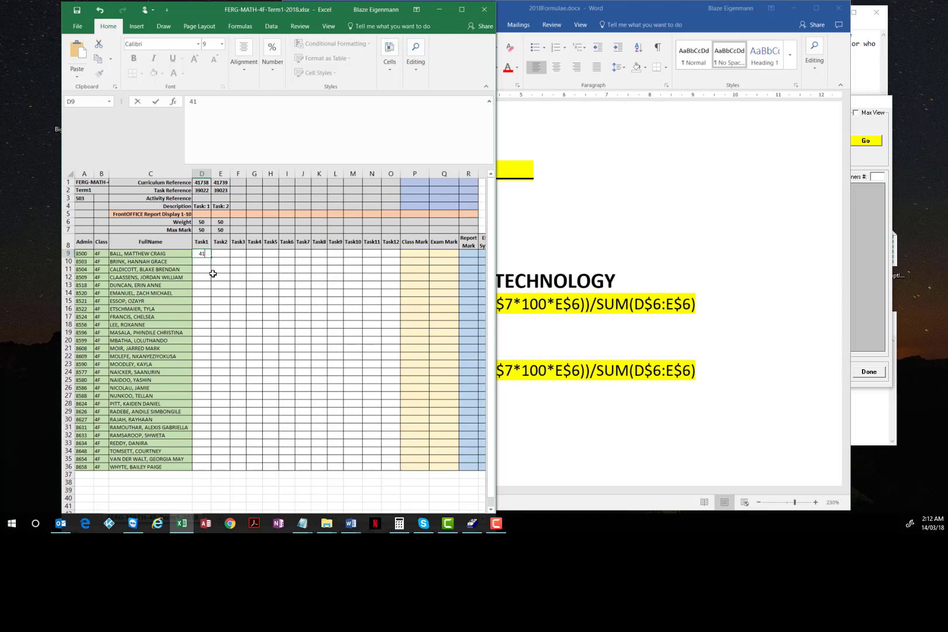
pyautogui.click(224, 255)
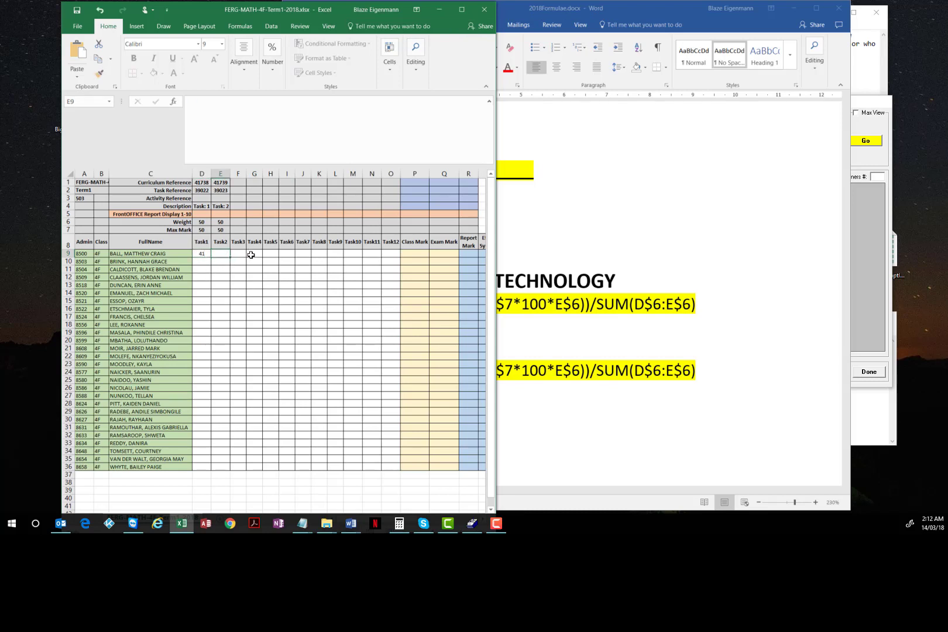
pyautogui.write('44')
pyautogui.click(444, 261)
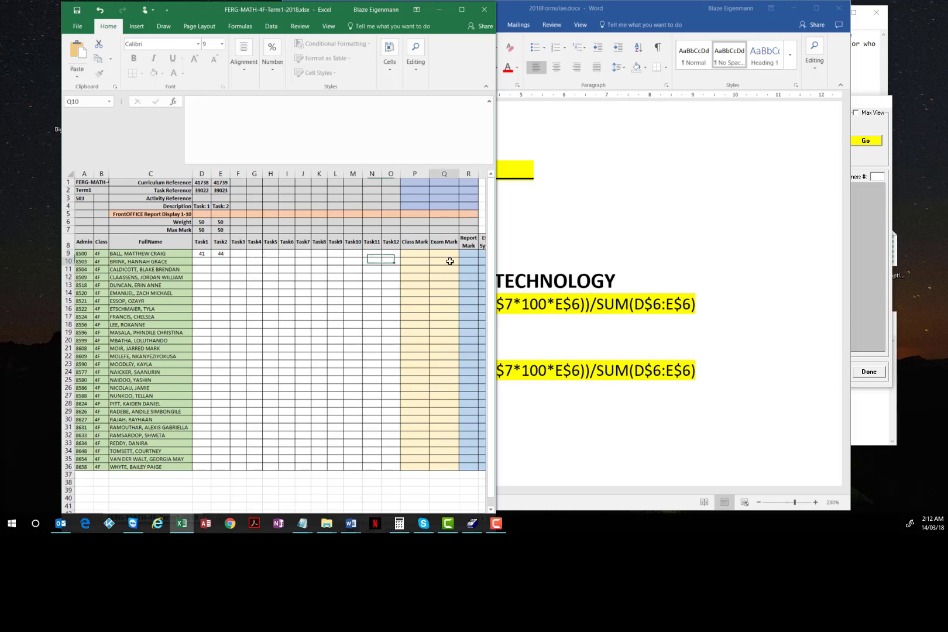
# Review the complete MATHEMATICS formula in the Word document, then return to the Excel marksheet
pyautogui.click(631, 228)
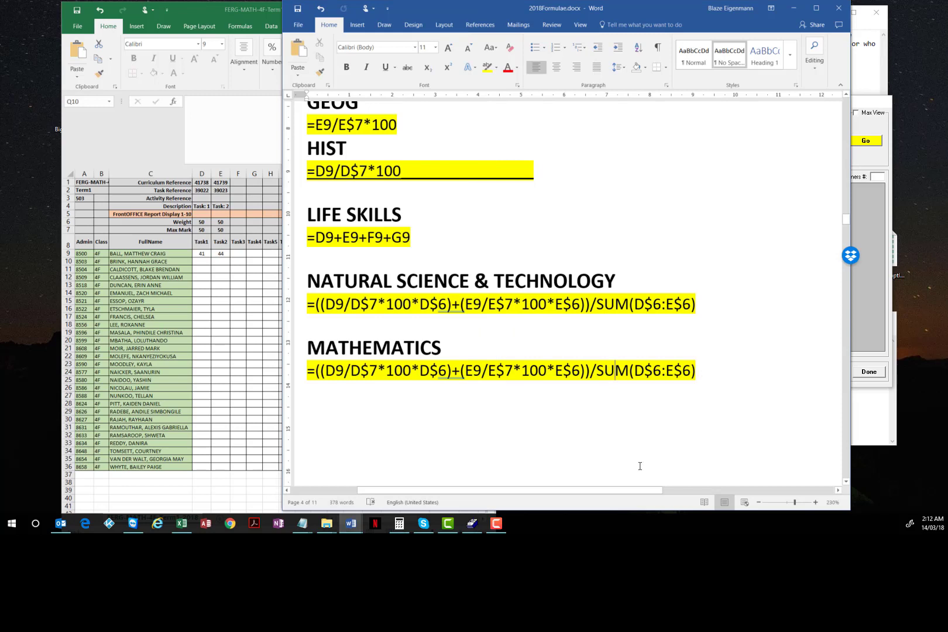
pyautogui.click(702, 373)
pyautogui.moveTo(701, 373); pyautogui.dragTo(319, 373)
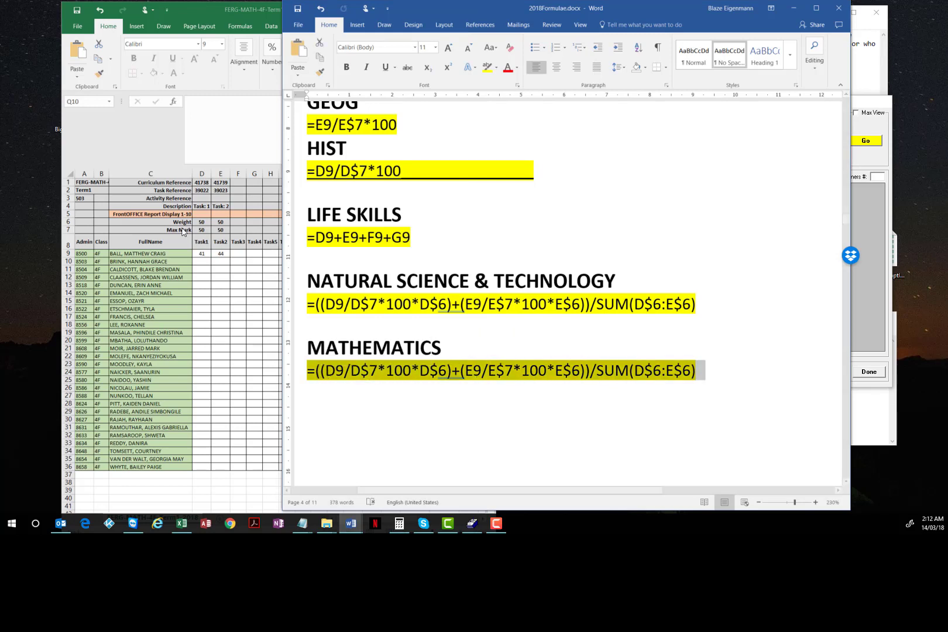
pyautogui.click(184, 233)
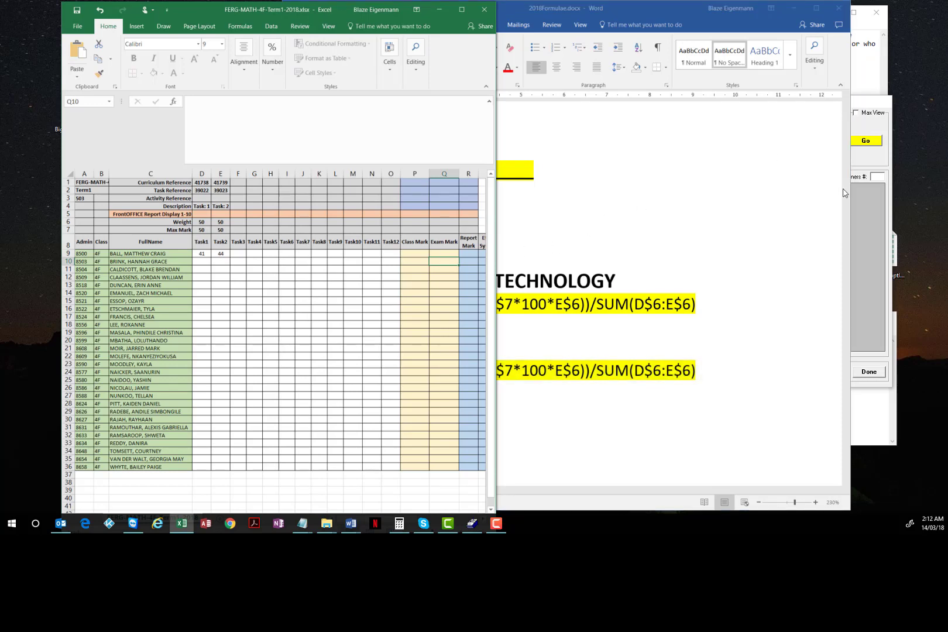
# Switch to SA-SAMS and load the Term1 Grade 04 Mathematics mark grid for subject group 4F MATH 4 46 beside the marksheet
pyautogui.click(876, 217)
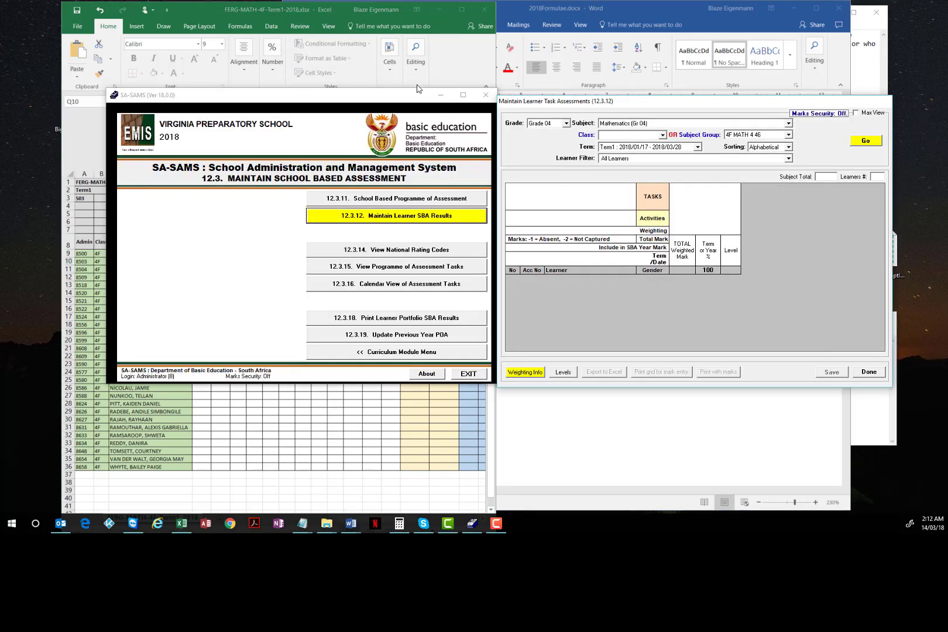
pyautogui.click(199, 14)
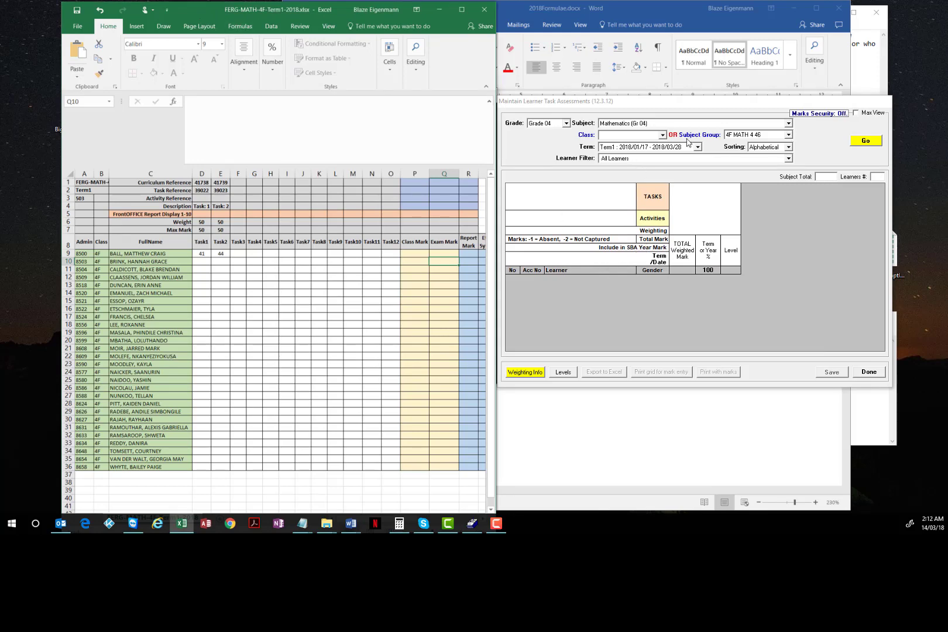
pyautogui.click(863, 141)
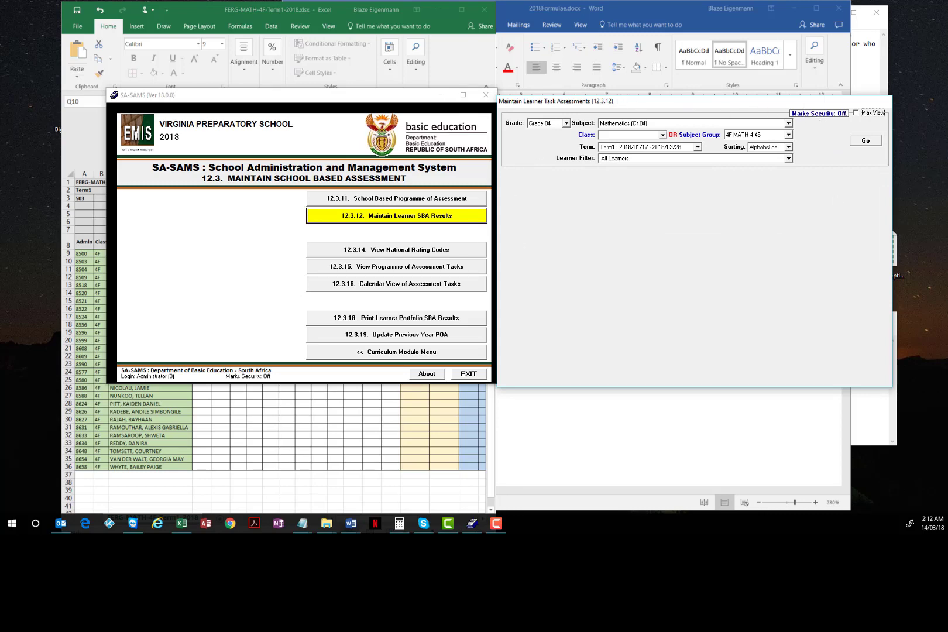
pyautogui.click(326, 523)
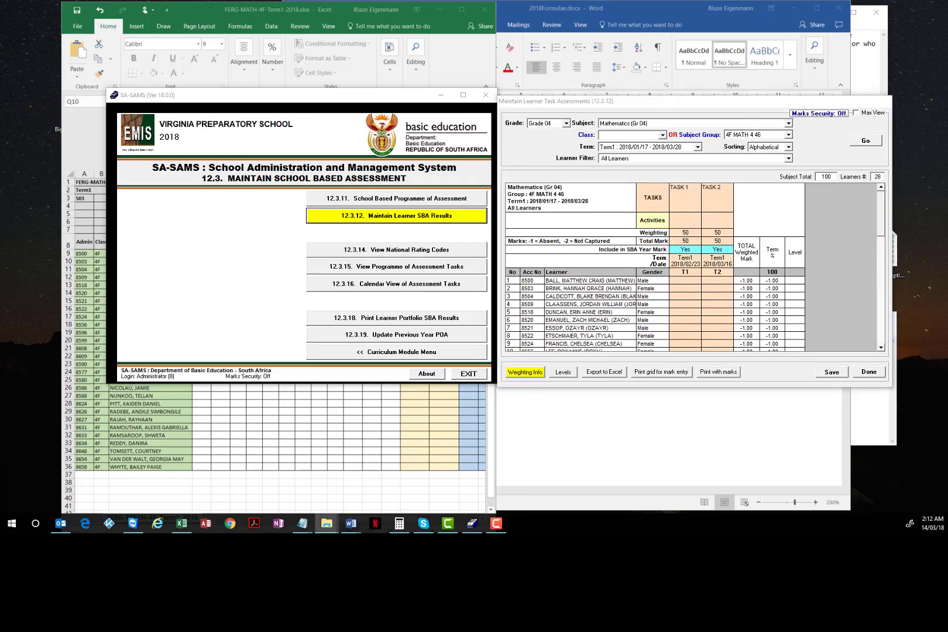
pyautogui.click(494, 523)
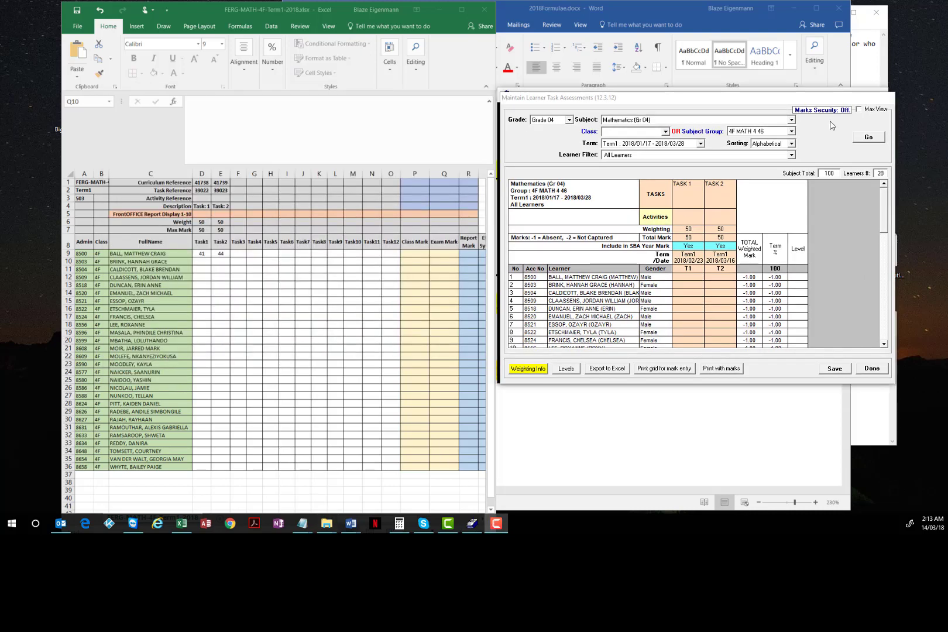
# Enter 41 under T1 and 45 under T2 for the first learner in the SA-SAMS mark grid
pyautogui.click(687, 277)
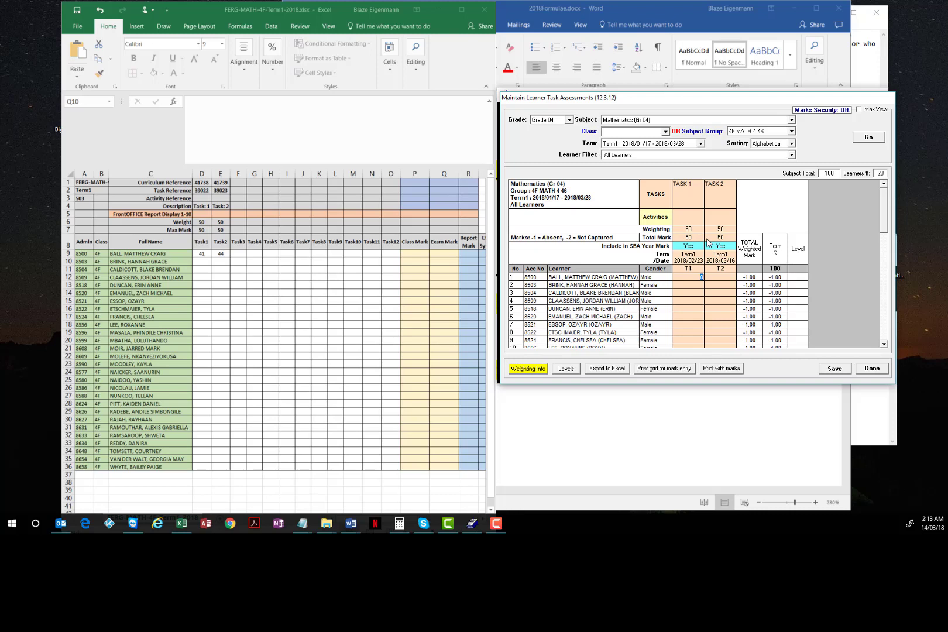
pyautogui.write('41')
pyautogui.click(717, 278)
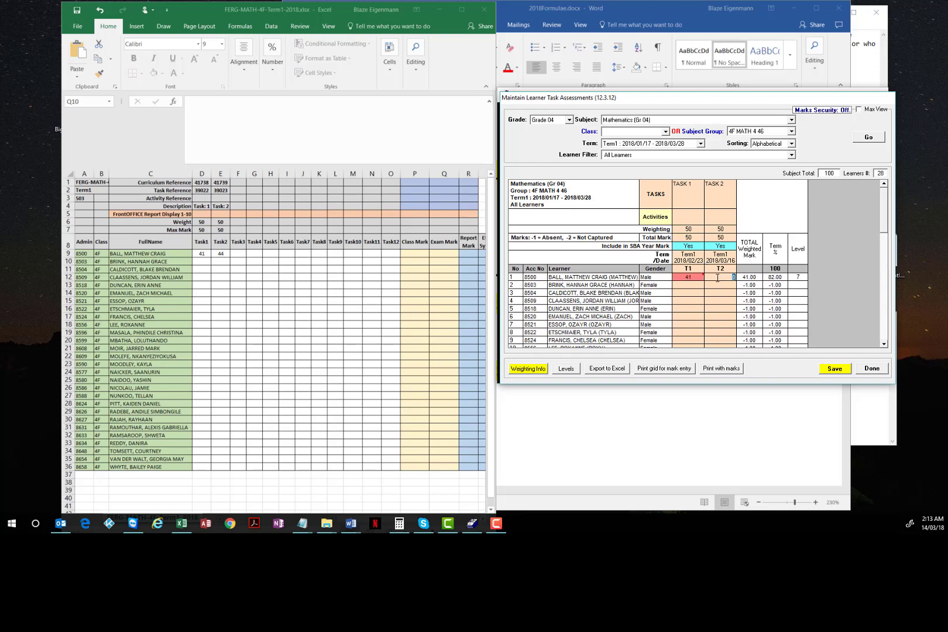
pyautogui.write('45')
pyautogui.click(710, 293)
# Set the first learner's Task2 mark to 45 in cell E9 of the Excel marksheet
pyautogui.click(223, 255)
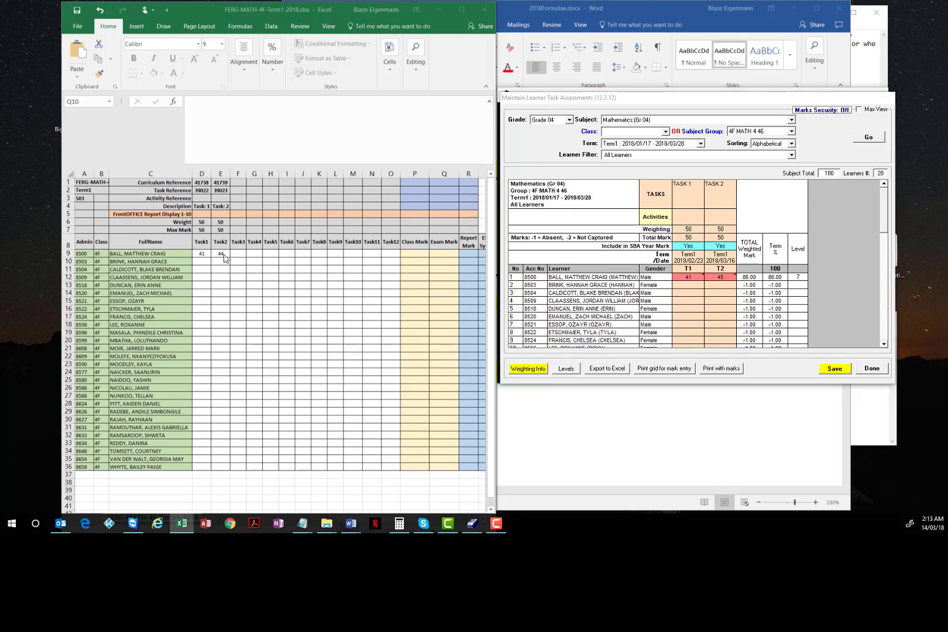
pyautogui.click(221, 254)
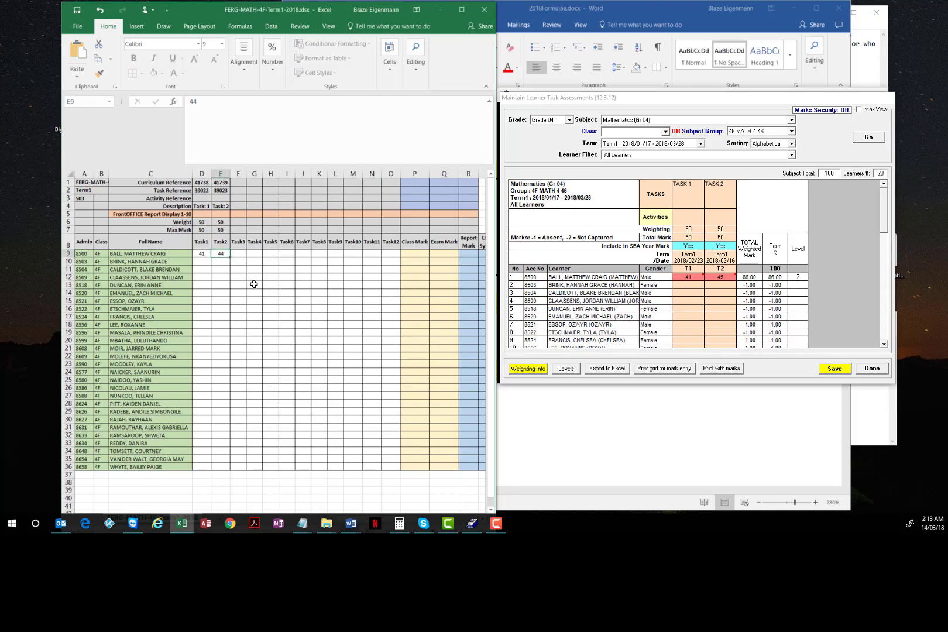
pyautogui.write('45')
pyautogui.click(336, 293)
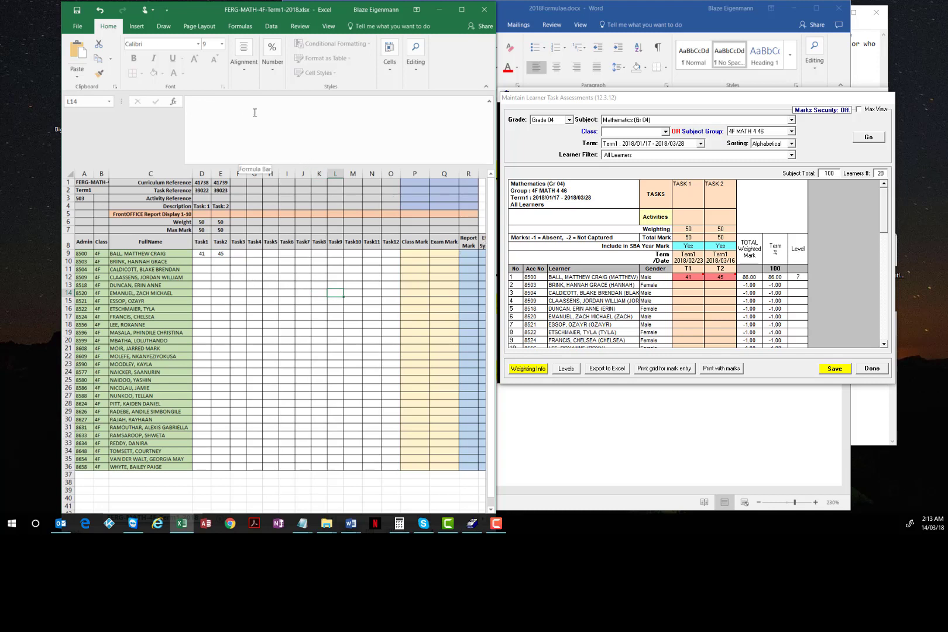
# Enter the formula =D9/D7*100 in the first learner's Report Mark cell R9
pyautogui.click(468, 258)
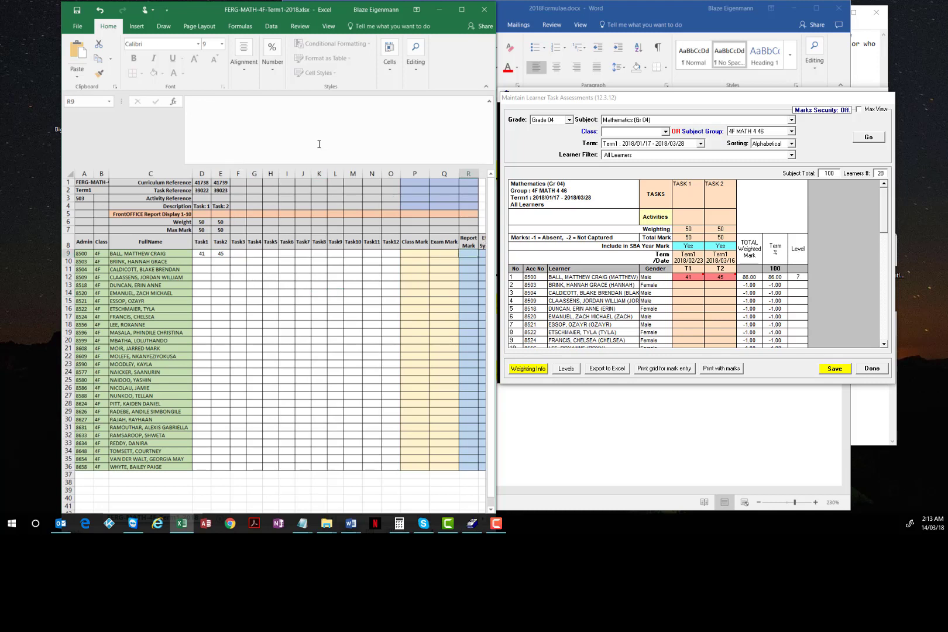
pyautogui.click(190, 101)
pyautogui.write('=')
pyautogui.click(202, 253)
pyautogui.click(202, 230)
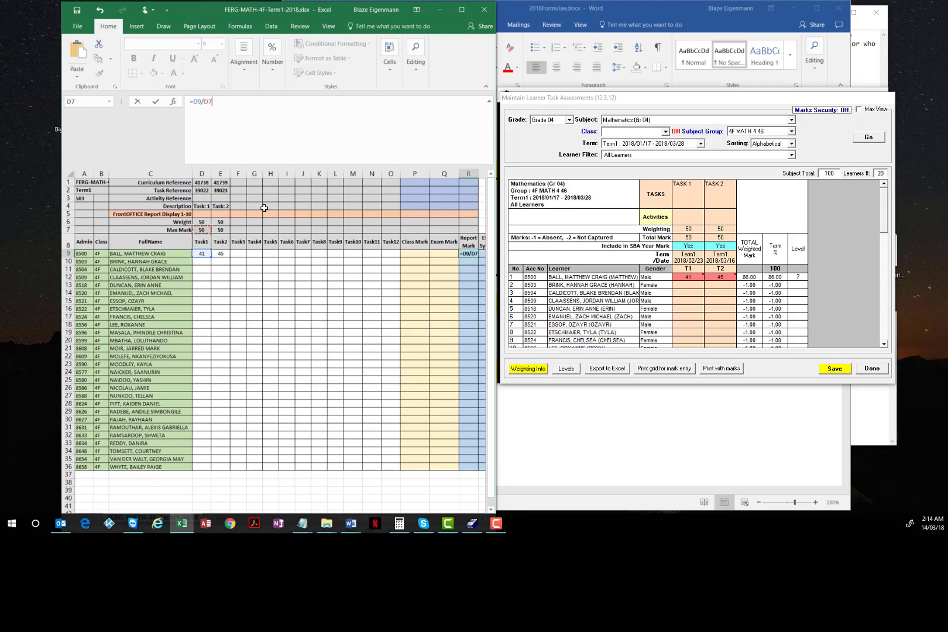
pyautogui.write('*100')
pyautogui.press('Return')
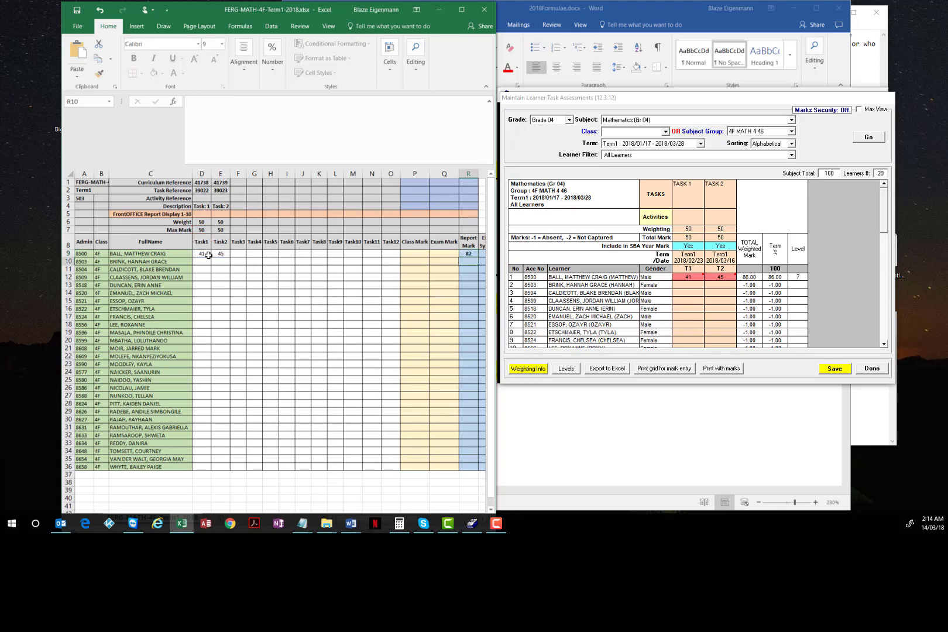
pyautogui.click(209, 255)
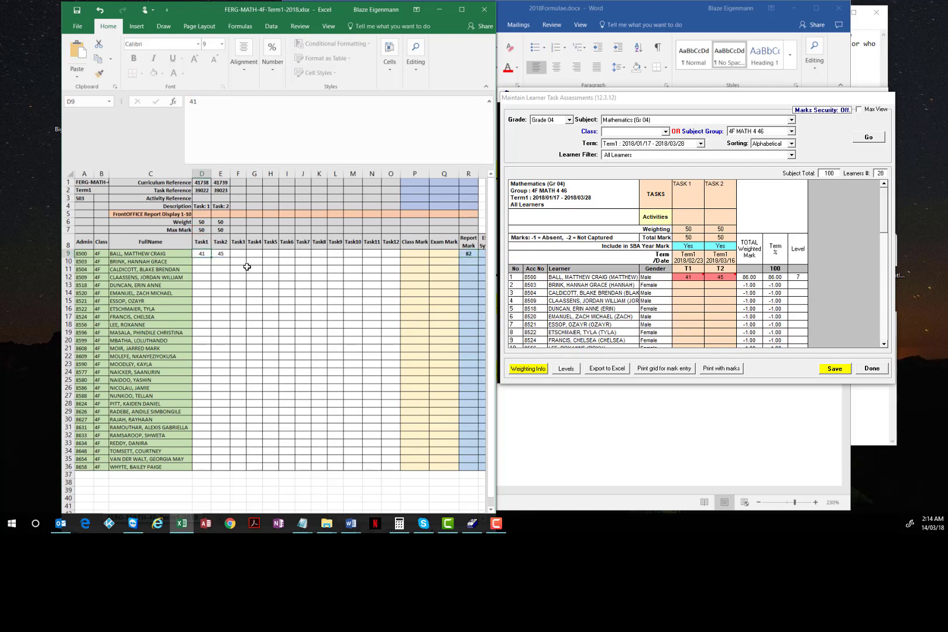
# Check the Report Mark formula in R9 against the Task1 mark in D9 and the Task1 weight in D6
pyautogui.click(467, 253)
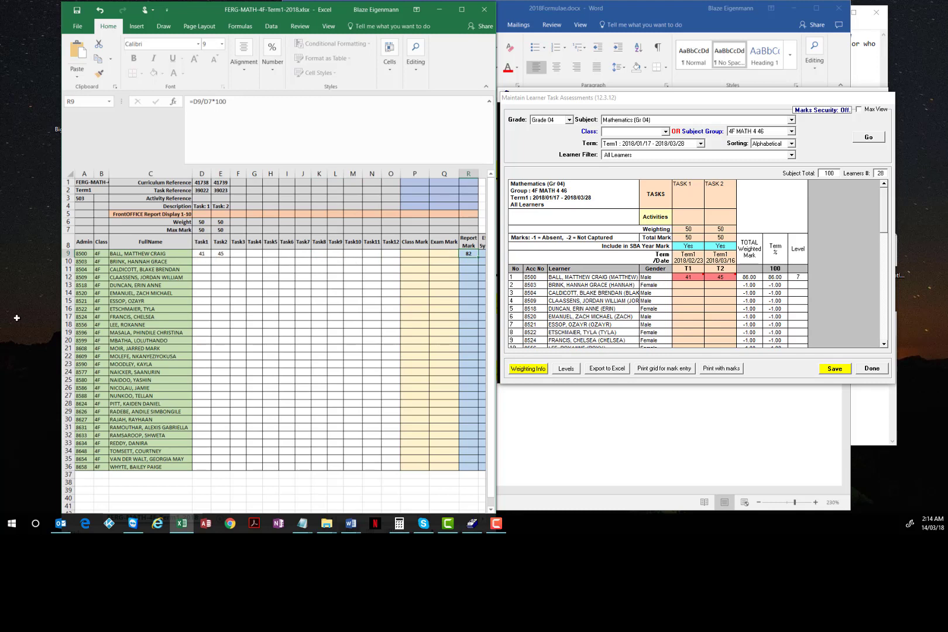
pyautogui.click(202, 254)
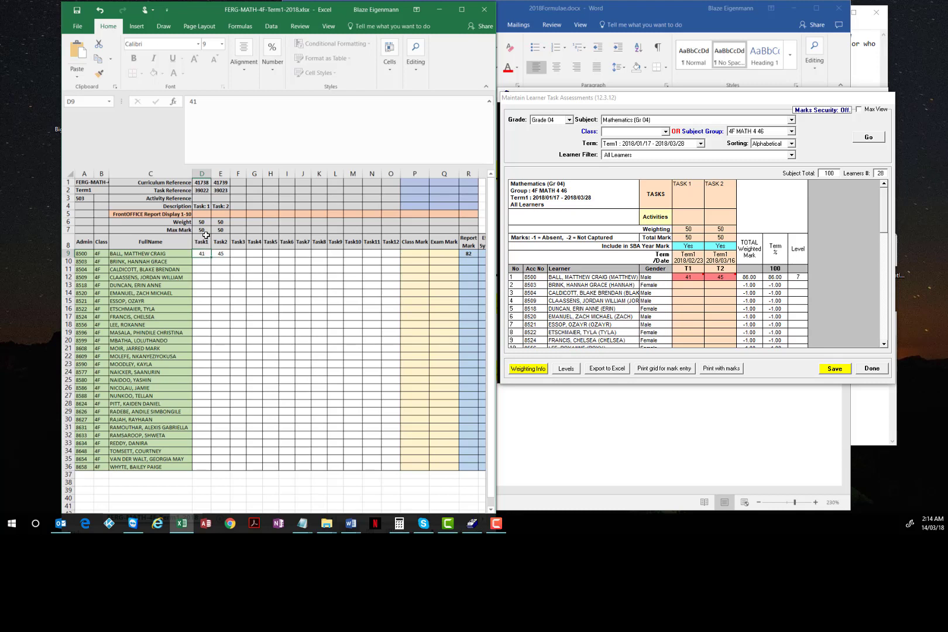
pyautogui.click(464, 254)
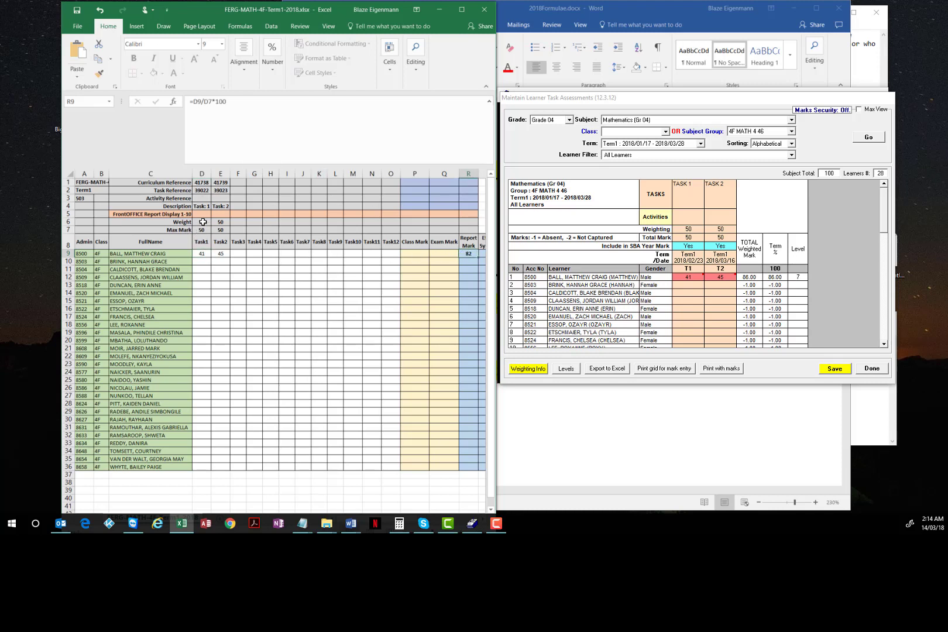
pyautogui.click(201, 222)
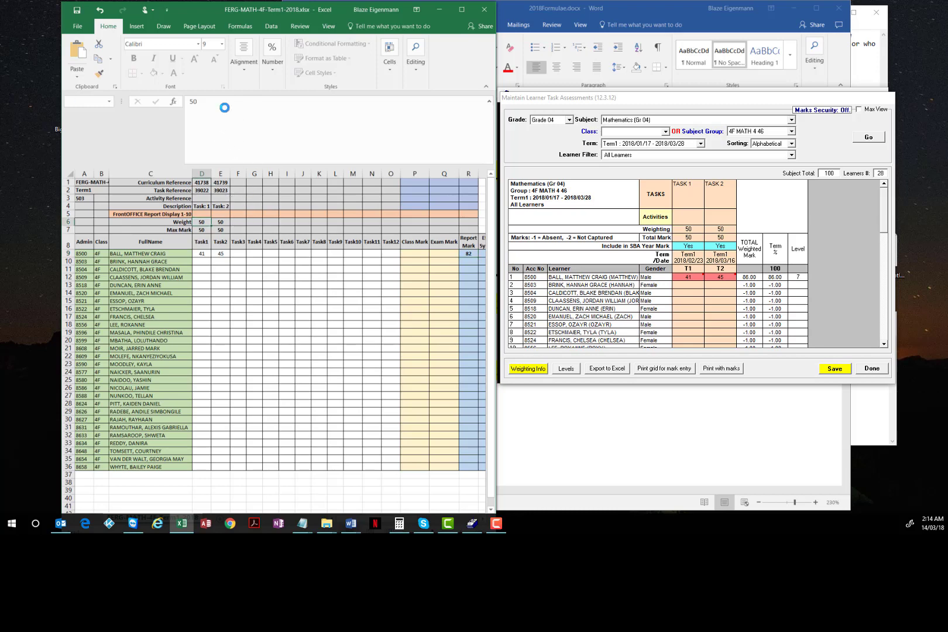
pyautogui.click(243, 137)
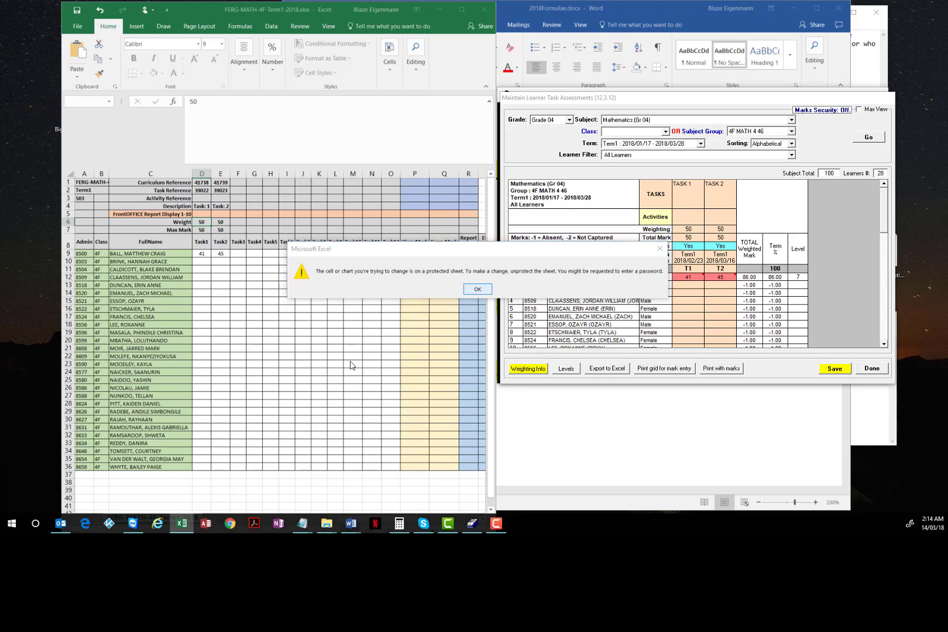
pyautogui.click(471, 287)
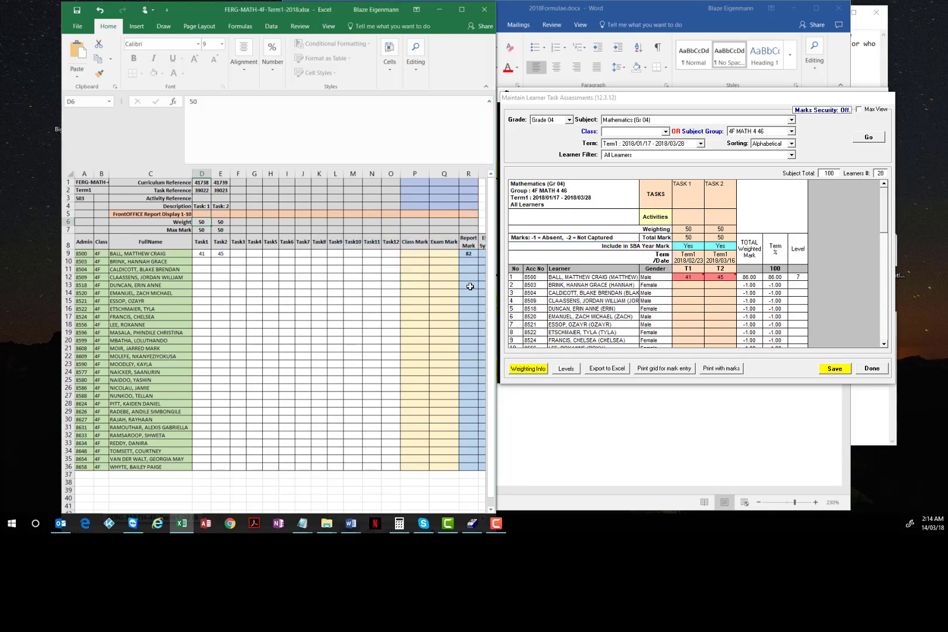
# Multiply the formula in R9 by the Task1 weight in D6 and bracket it as =(D9/D7*100*D6)
pyautogui.click(468, 253)
pyautogui.click(292, 129)
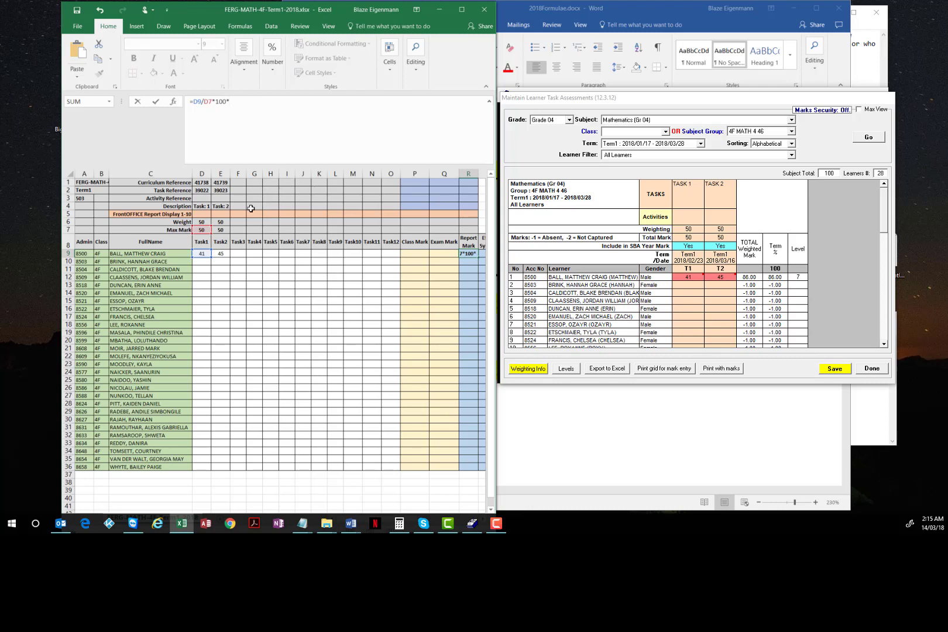
pyautogui.click(203, 221)
pyautogui.write(')')
pyautogui.click(193, 102)
pyautogui.write('(')
pyautogui.press('End')
# Add the bracketed Task2 term +(E9/E7*100*E6) to the Report Mark formula in R9
pyautogui.write('+')
pyautogui.click(220, 254)
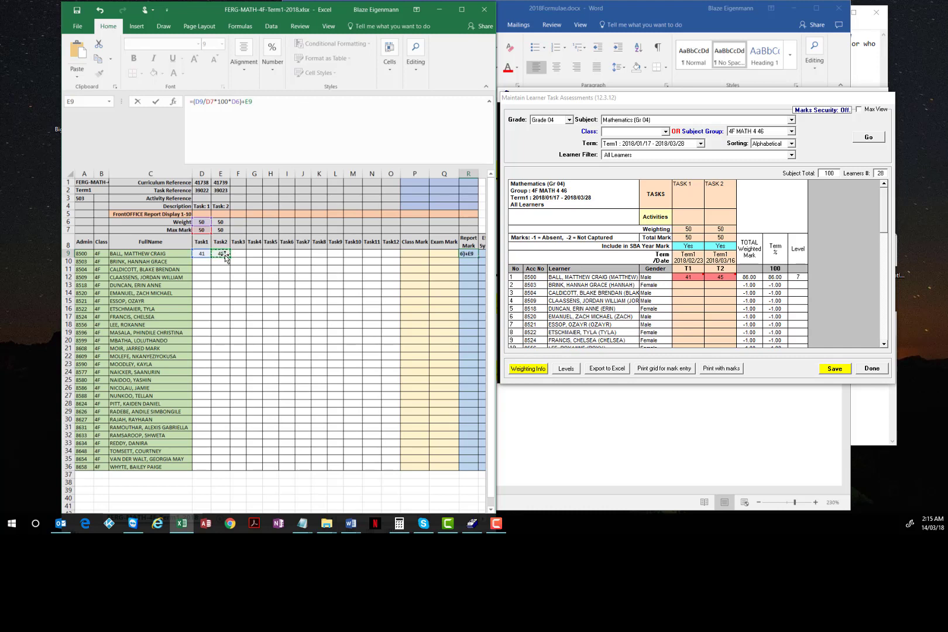
pyautogui.write('/')
pyautogui.click(222, 230)
pyautogui.write('*100*')
pyautogui.click(220, 222)
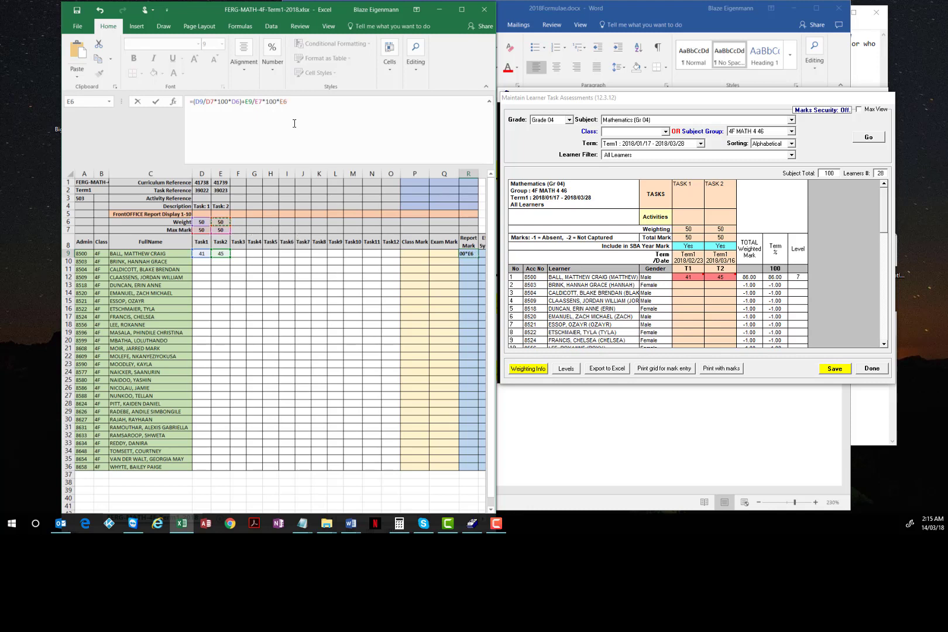
pyautogui.write(')')
pyautogui.click(245, 118)
pyautogui.write('(')
pyautogui.click(324, 102)
# Remove the Task2 term from the formula in R9 and enter it as =(D9/D7*100*D6) only
pyautogui.moveTo(297, 101); pyautogui.dragTo(197, 103)
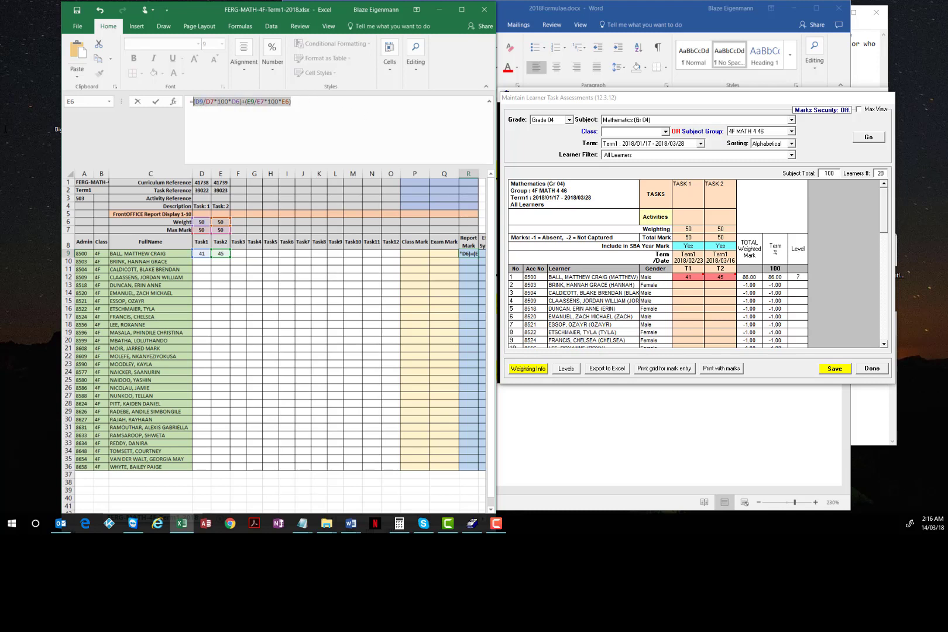
pyautogui.click(298, 103)
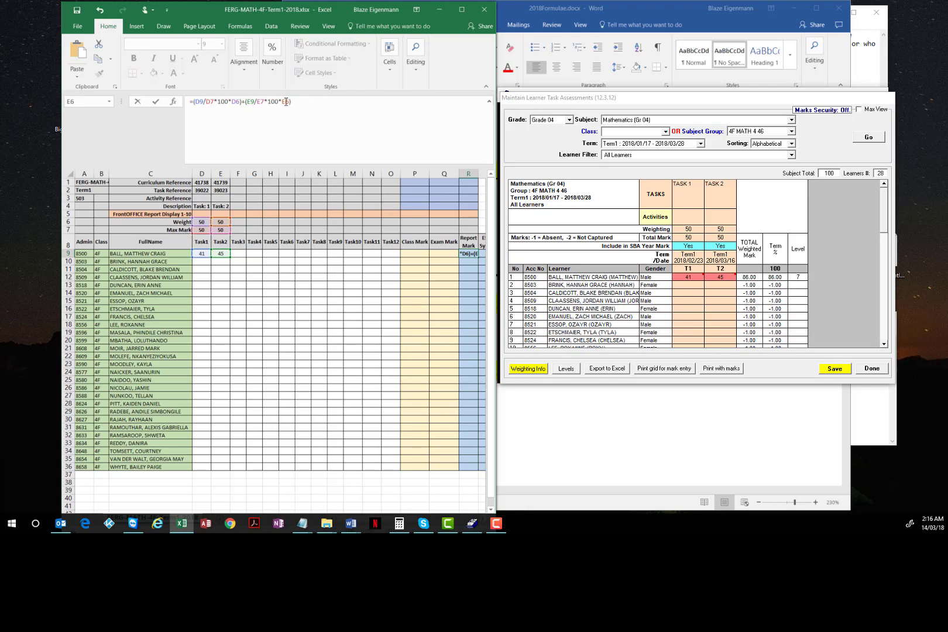
pyautogui.doubleClick(237, 103)
pyautogui.moveTo(242, 102); pyautogui.dragTo(324, 102)
pyautogui.press('BackSpace')
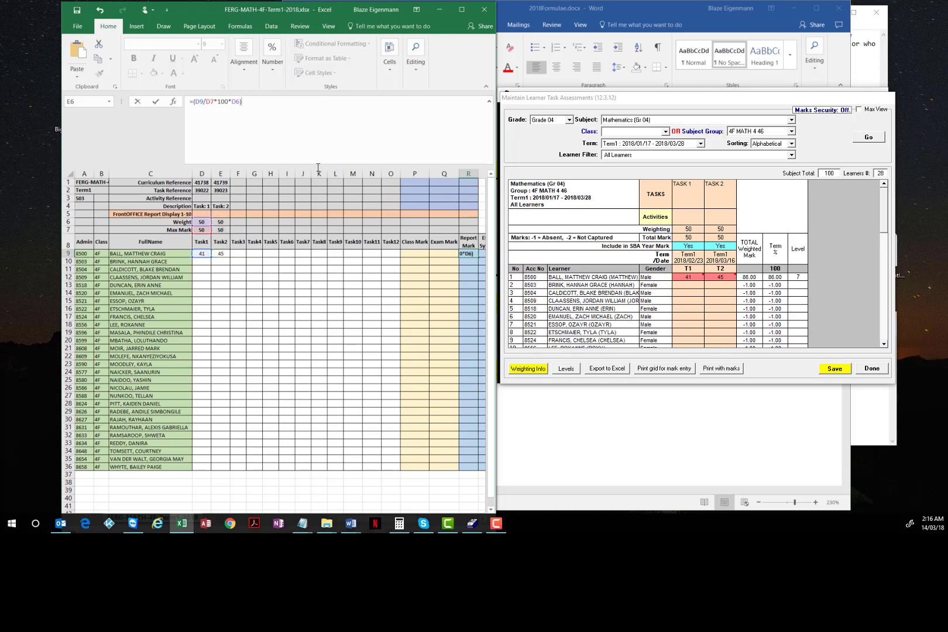
pyautogui.press('Return')
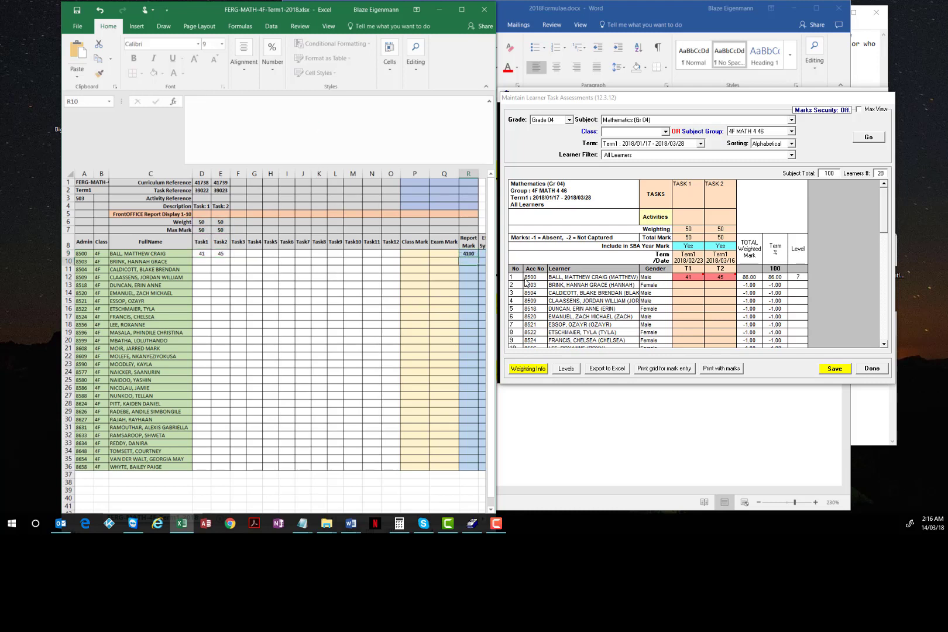
# Put the Task2 term back so that R9 holds =(D9/D7*100*D6)+(E9/E7*100*E6)
pyautogui.click(472, 254)
pyautogui.click(276, 113)
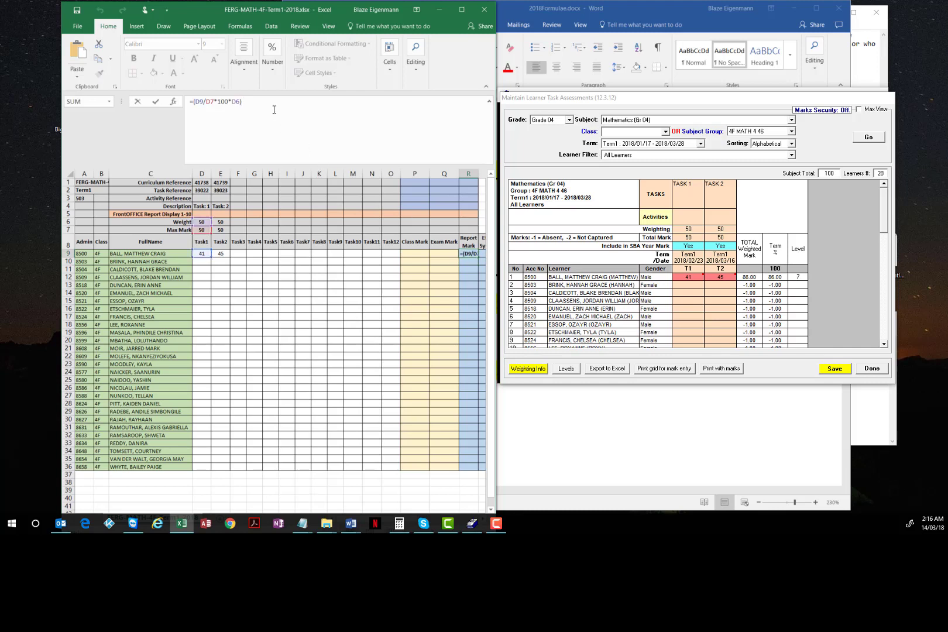
pyautogui.write('+(E9/E7*100*E6)')
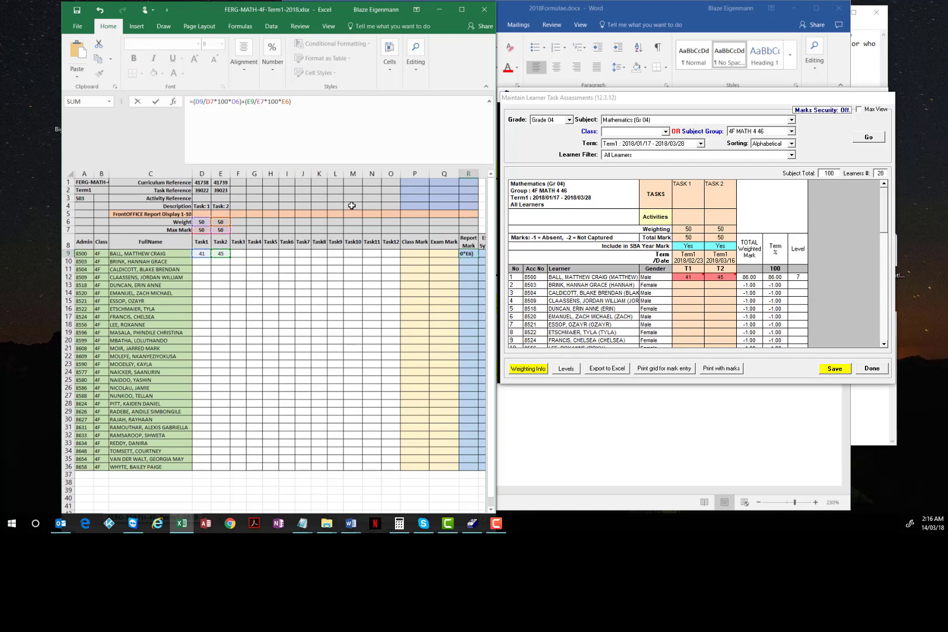
pyautogui.press('Return')
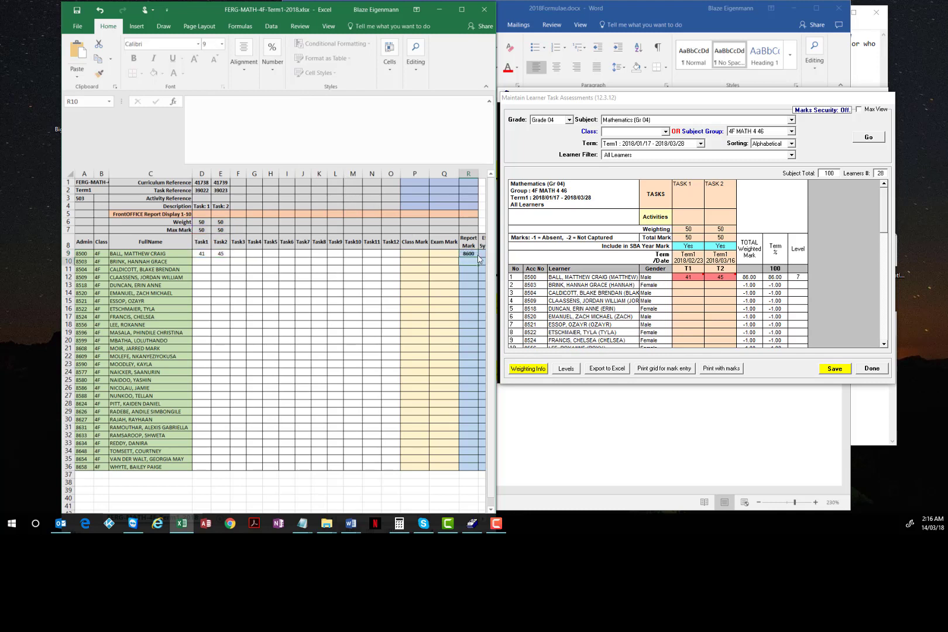
# Bracket the whole sum in R9 and divide it by the total weights: =((D9/D7*100*D6)+(E9/E7*100*E6))/SUM(D6:E6)
pyautogui.click(469, 252)
pyautogui.click(321, 110)
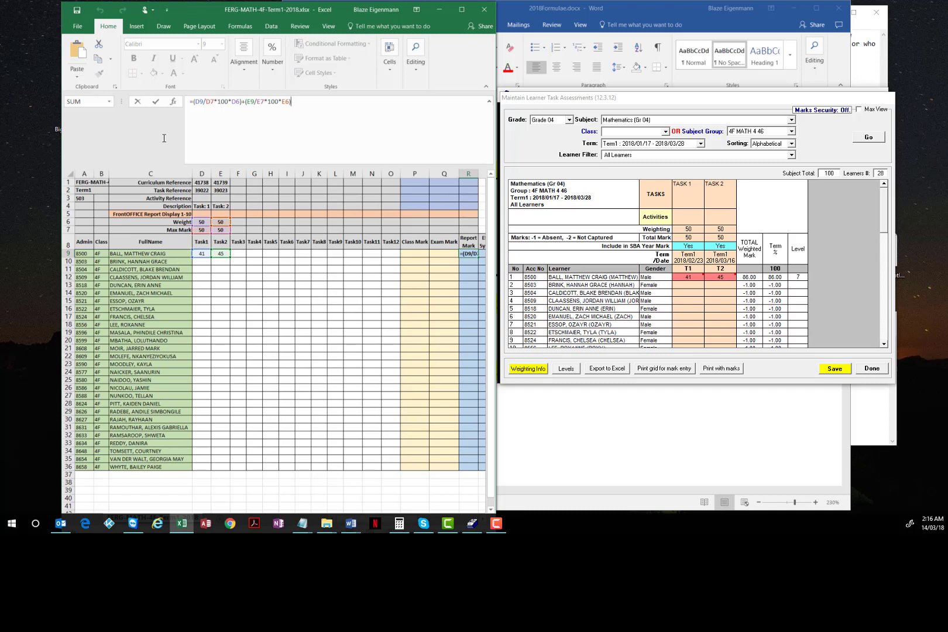
pyautogui.click(312, 115)
pyautogui.write(')+(')
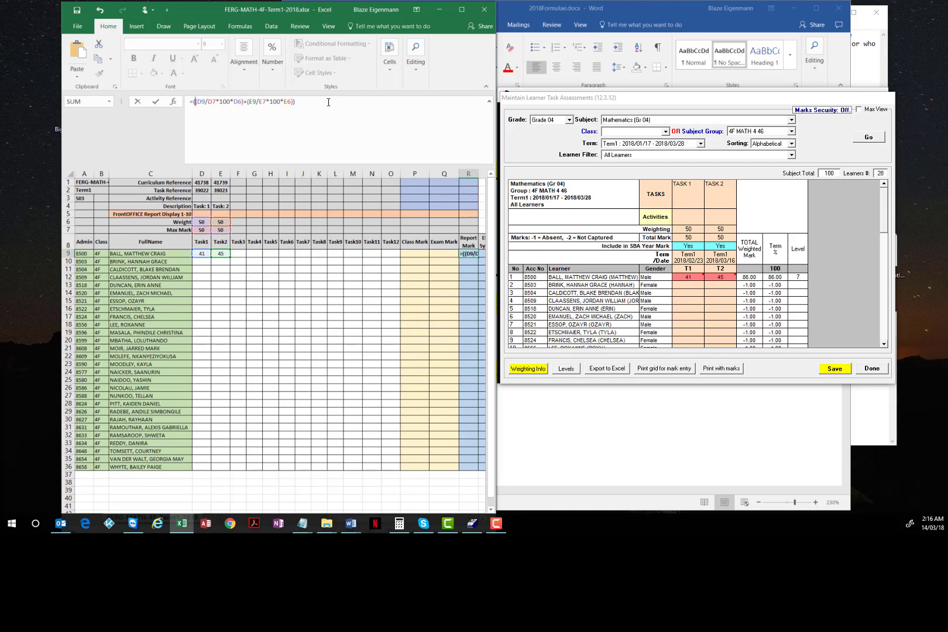
pyautogui.press('End')
pyautogui.write('/sum(')
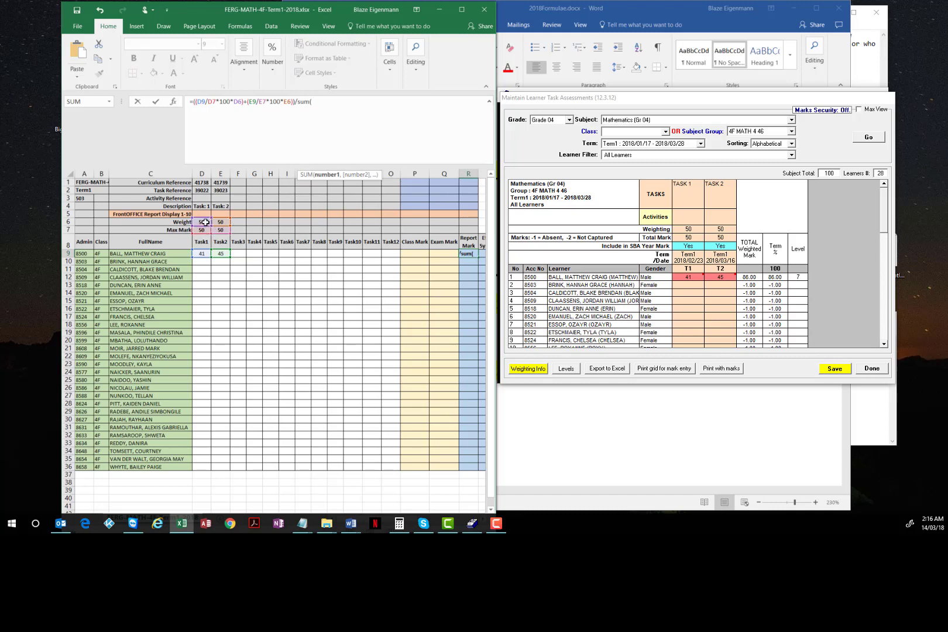
pyautogui.click(205, 221)
pyautogui.moveTo(217, 221); pyautogui.dragTo(217, 220)
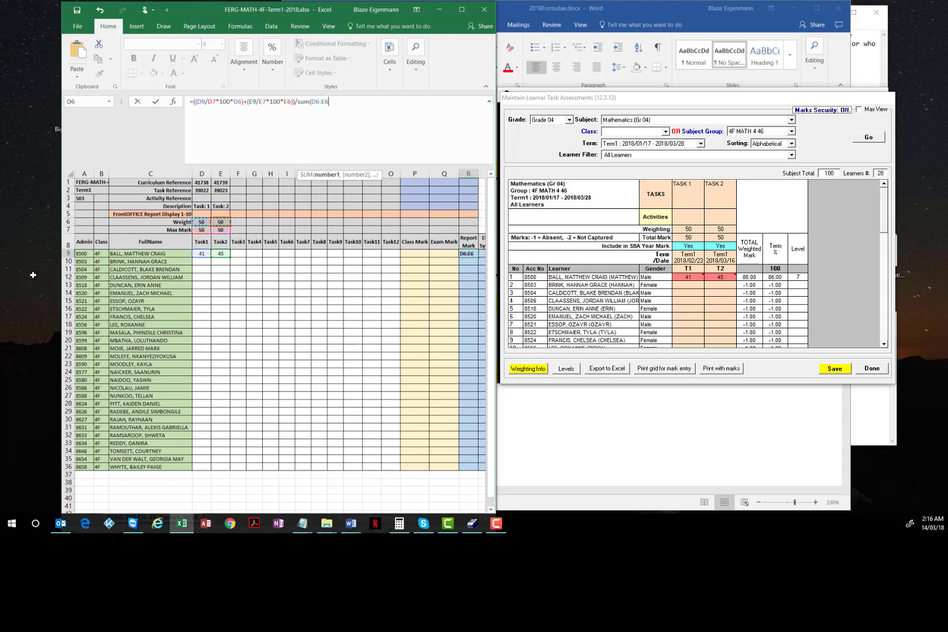
pyautogui.write(')')
pyautogui.press('Return')
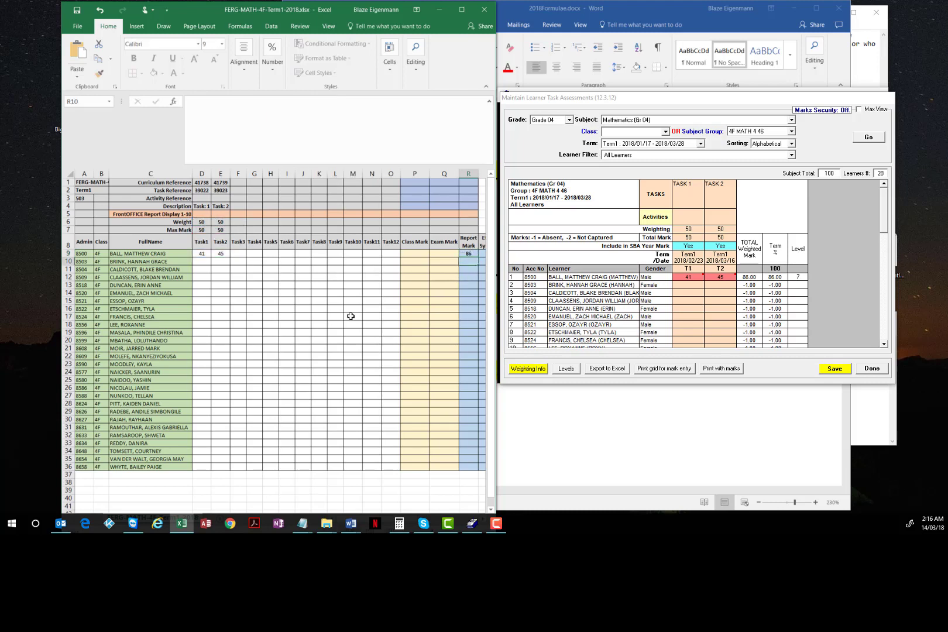
# Copy the Report Mark formula from R9 and paste it into R10 for the second learner
pyautogui.click(467, 254)
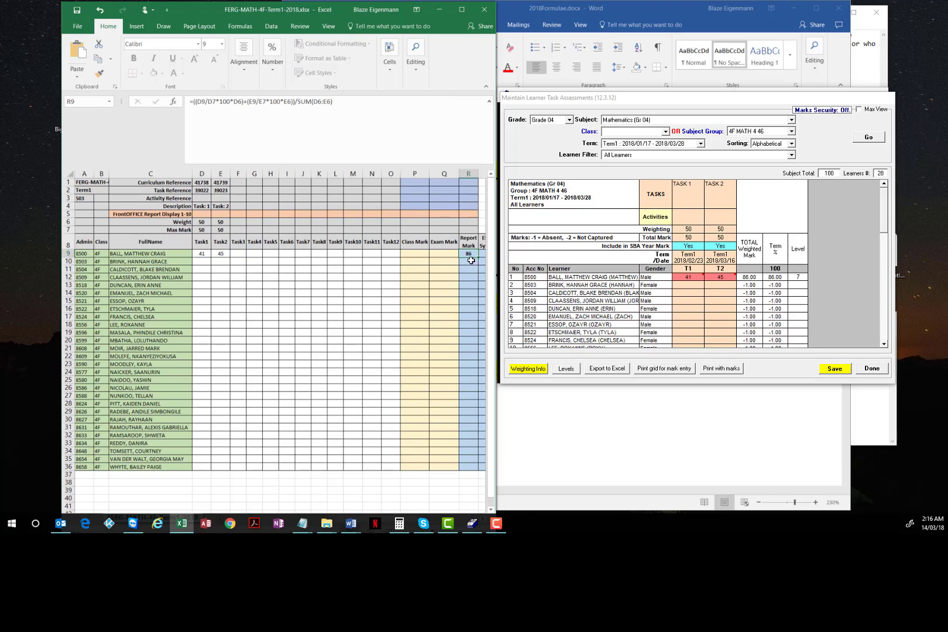
pyautogui.rightClick(470, 254)
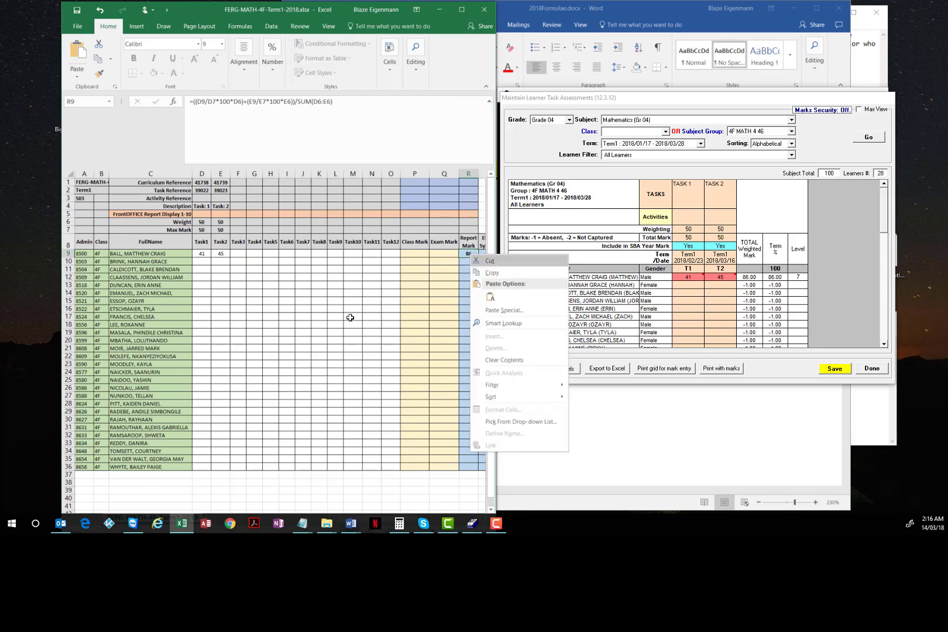
pyautogui.click(491, 273)
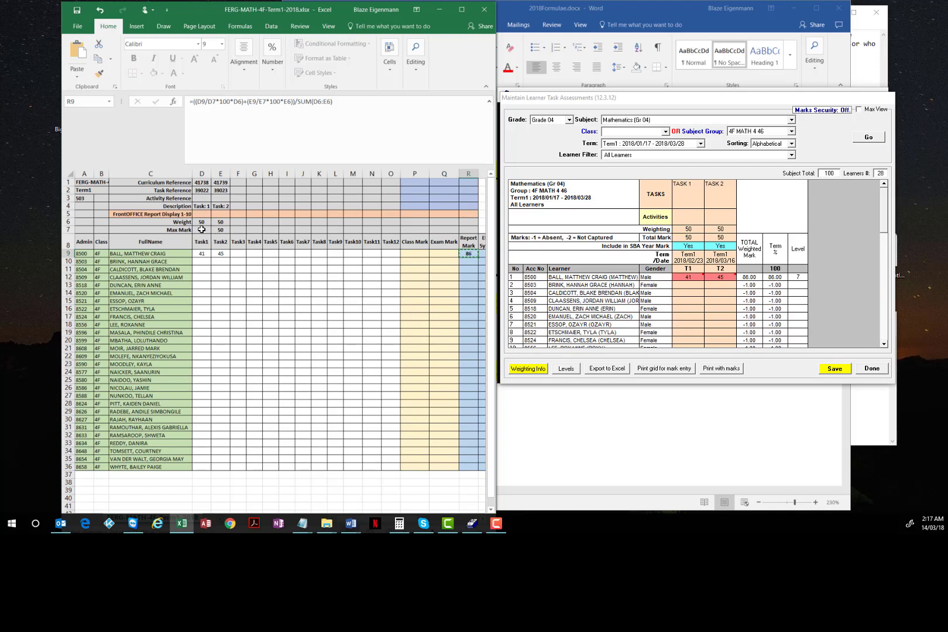
pyautogui.click(469, 262)
pyautogui.rightClick(470, 263)
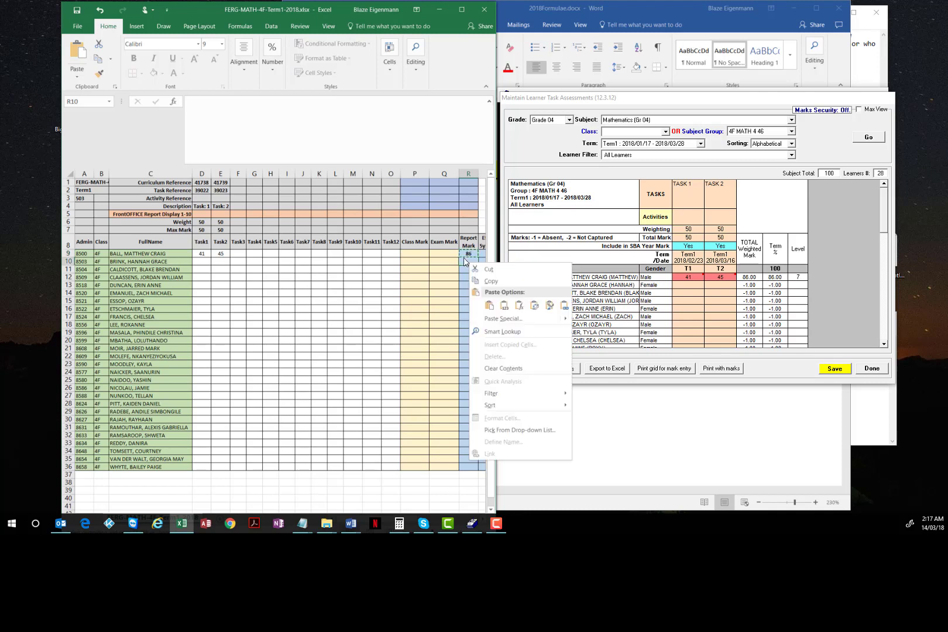
pyautogui.click(486, 303)
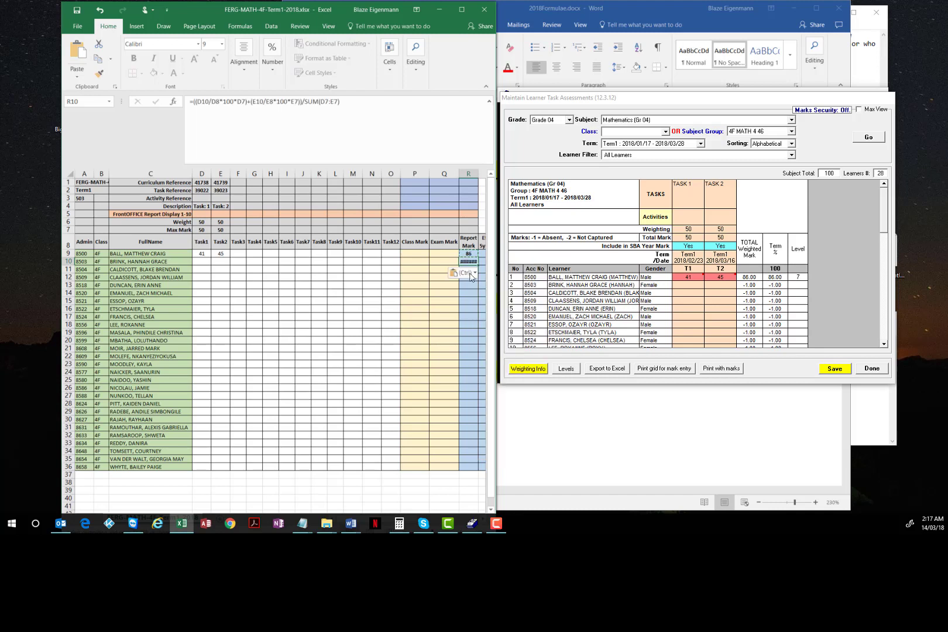
# Inspect the shifted cell references in R10's pasted formula and clear it from the cell
pyautogui.click(472, 294)
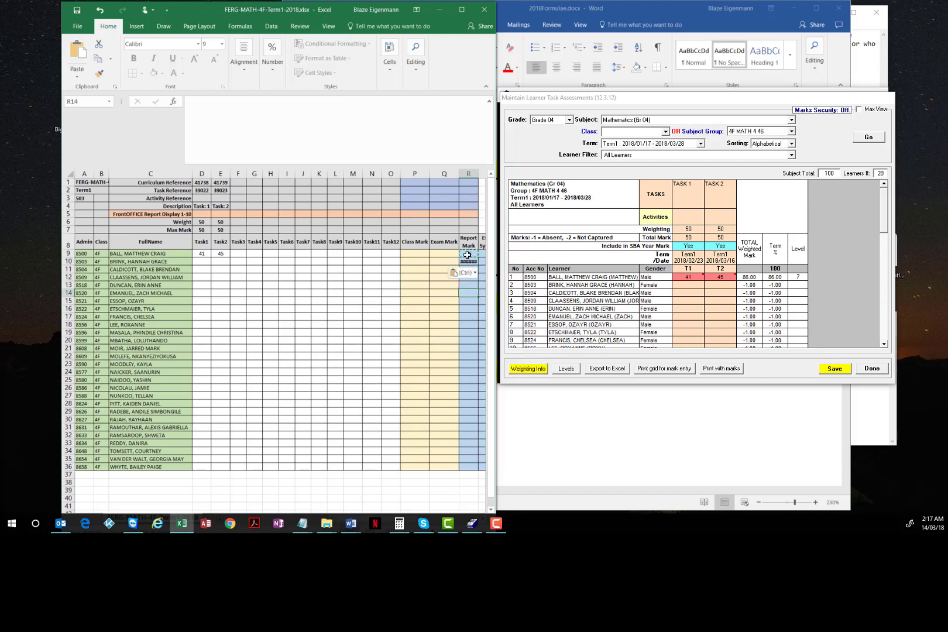
pyautogui.click(467, 261)
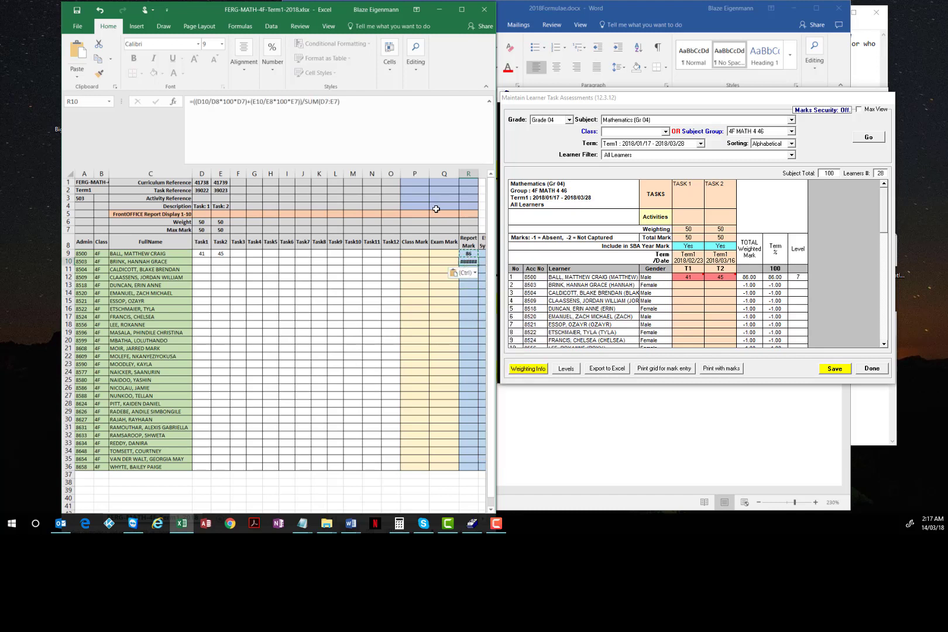
pyautogui.click(474, 270)
pyautogui.press('Escape')
pyautogui.click(313, 104)
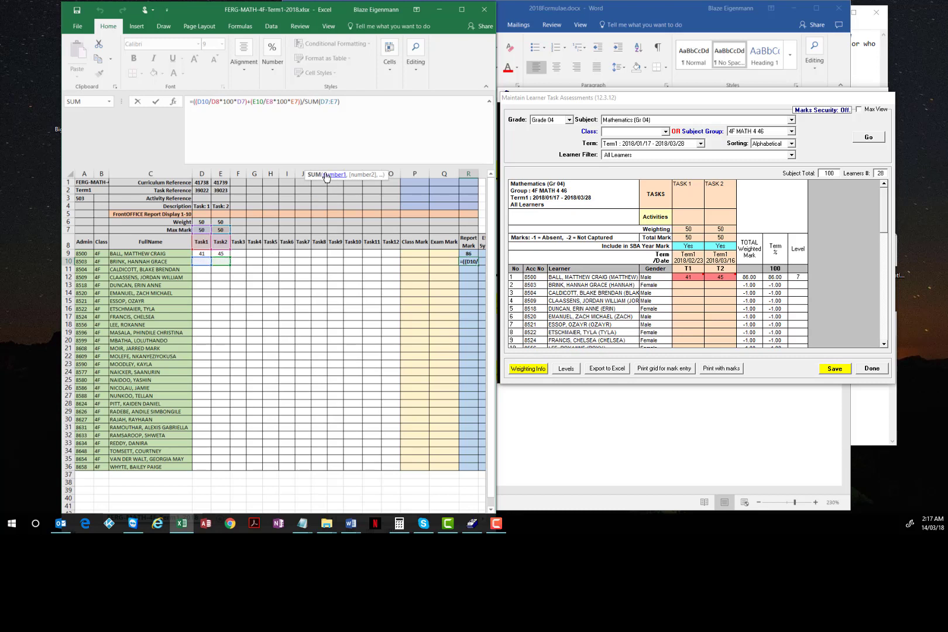
pyautogui.click(214, 127)
pyautogui.moveTo(352, 103); pyautogui.dragTo(177, 102)
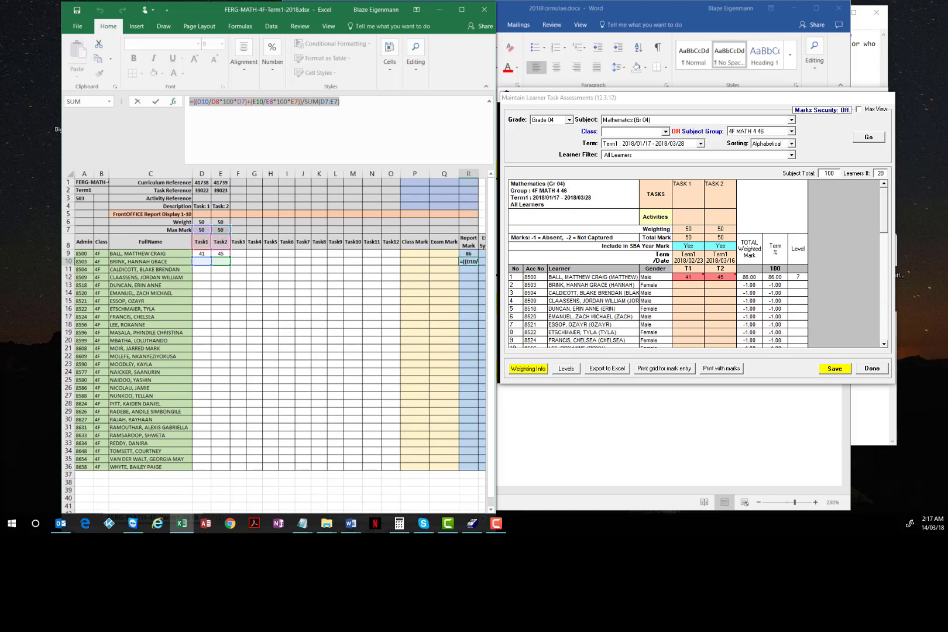
pyautogui.press('BackSpace')
pyautogui.press('Return')
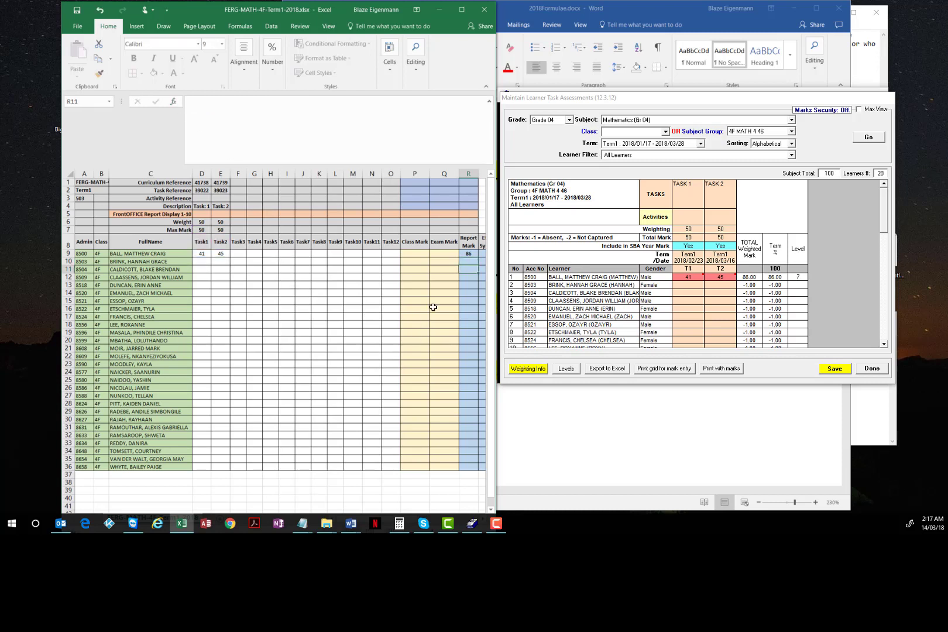
pyautogui.click(468, 253)
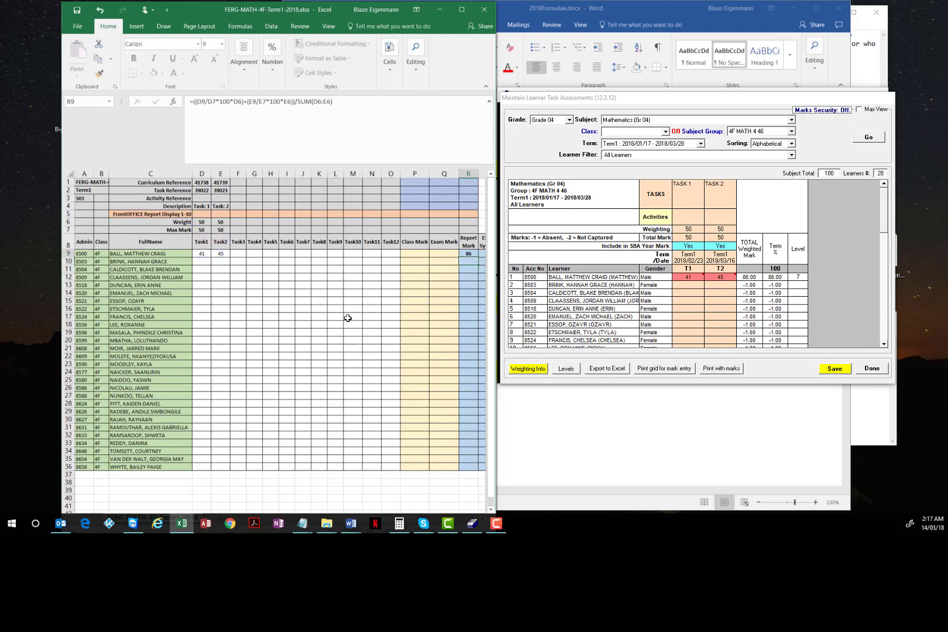
pyautogui.press('Menu')
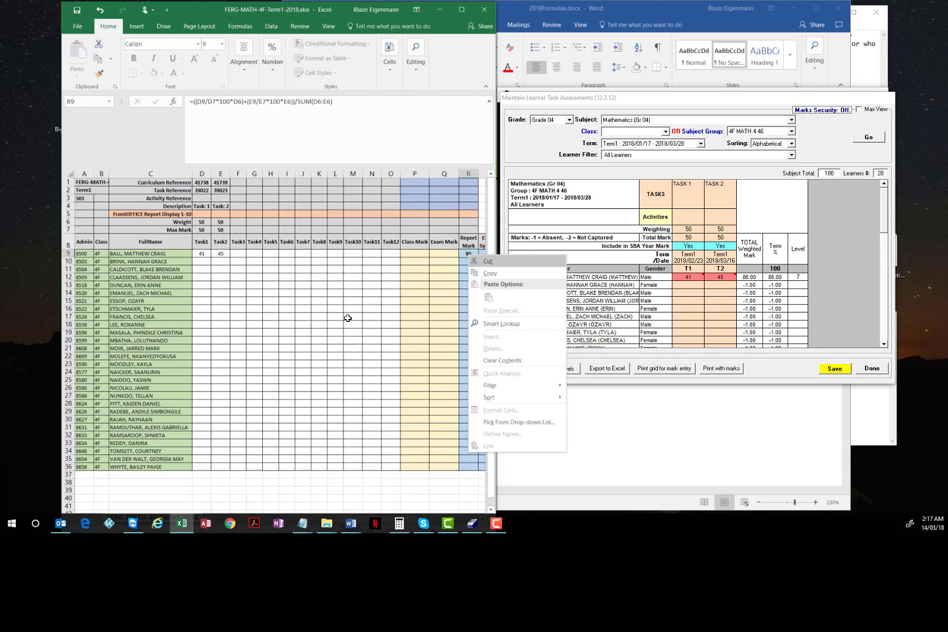
pyautogui.click(494, 273)
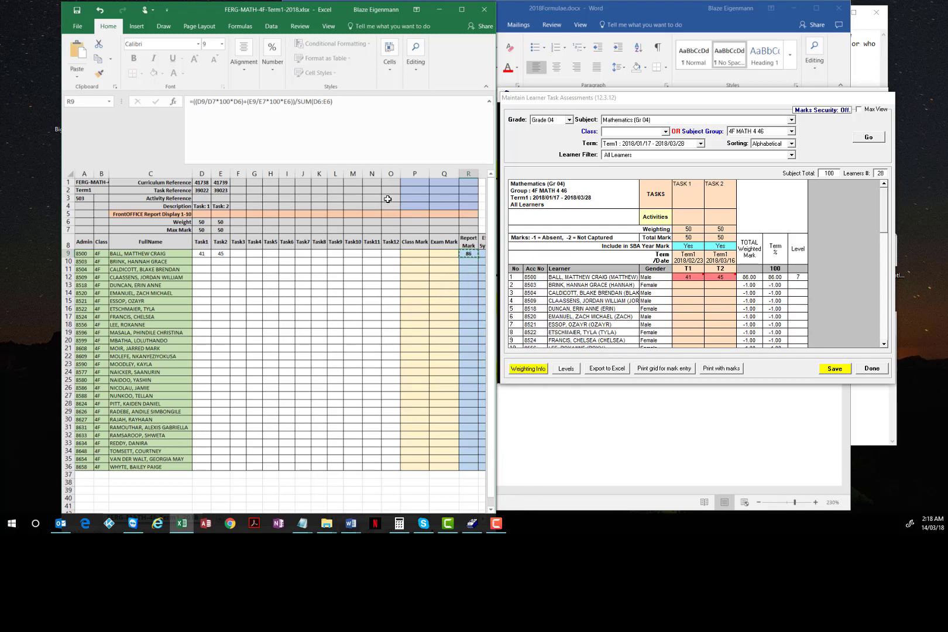
pyautogui.press('Escape')
pyautogui.click(471, 269)
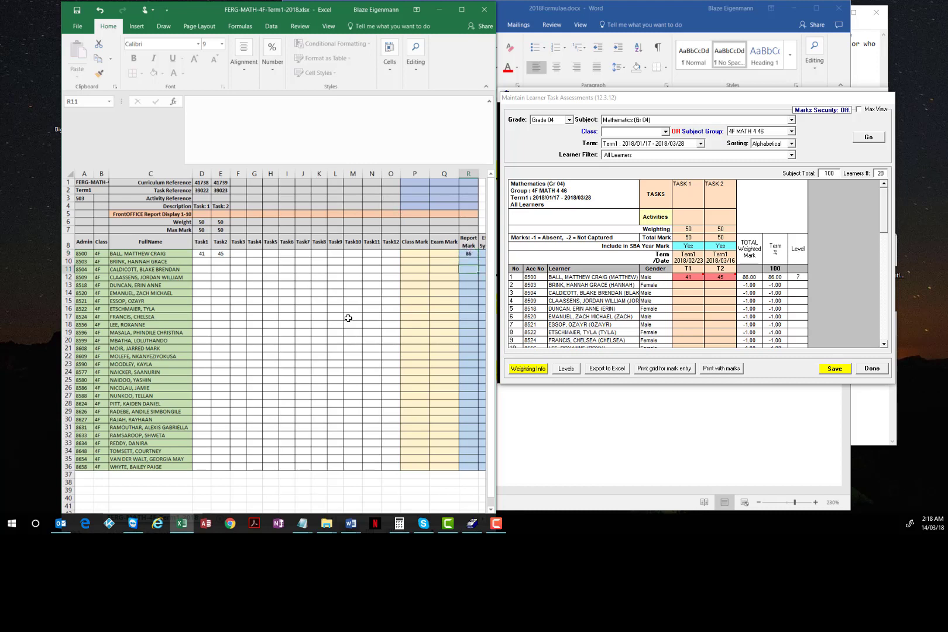
# Lock the max mark and weight rows in the Task1 term of R9's formula, giving (D9/D$7*100*D$6)
pyautogui.press('Up')
pyautogui.press('Up')
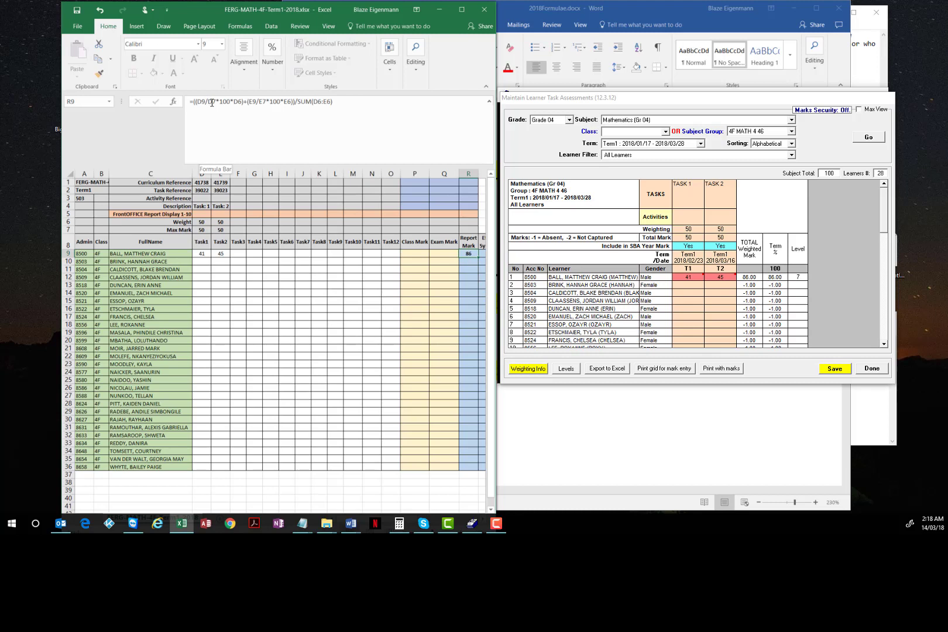
pyautogui.click(68, 229)
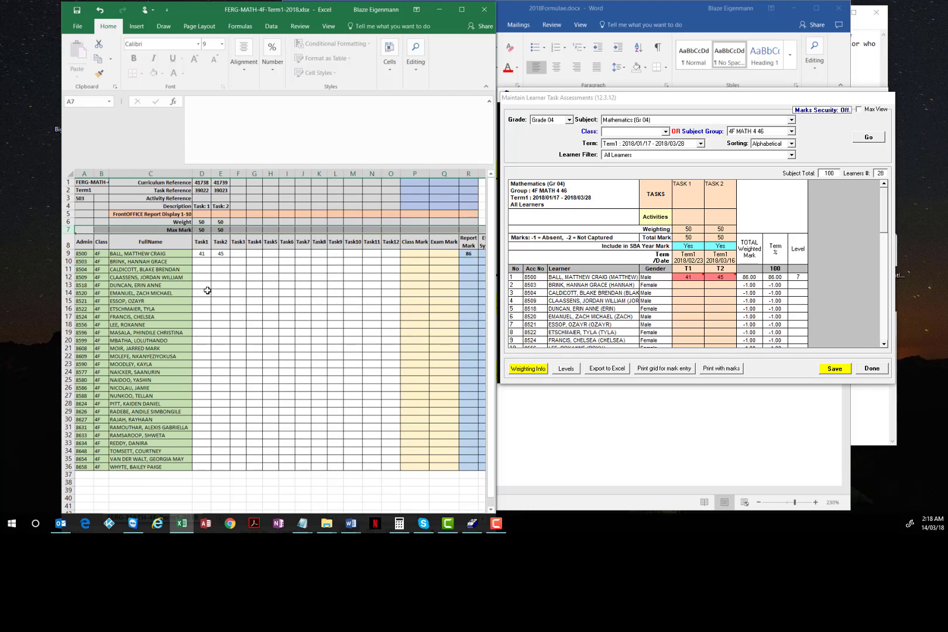
pyautogui.click(68, 221)
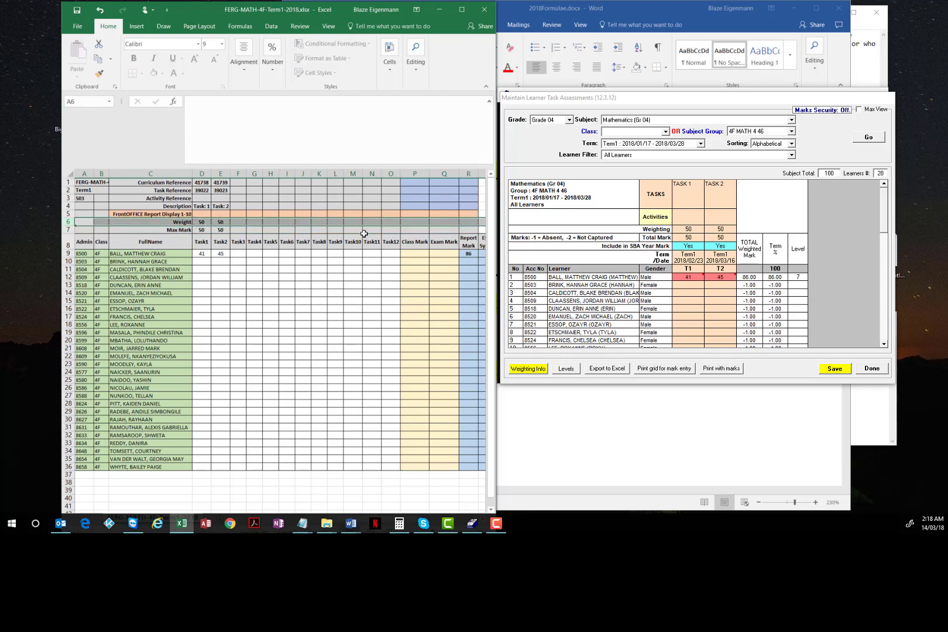
pyautogui.click(467, 252)
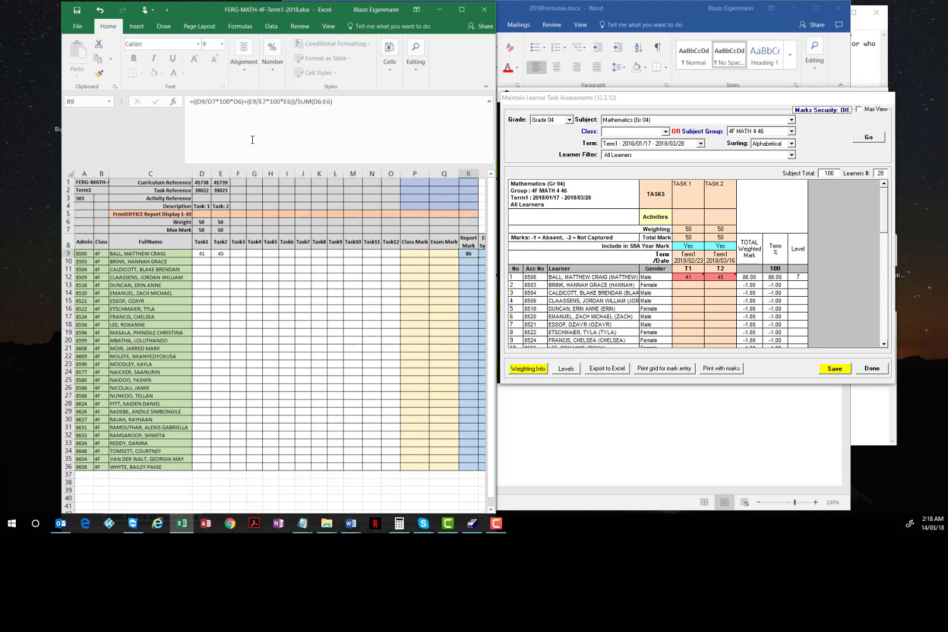
pyautogui.click(213, 112)
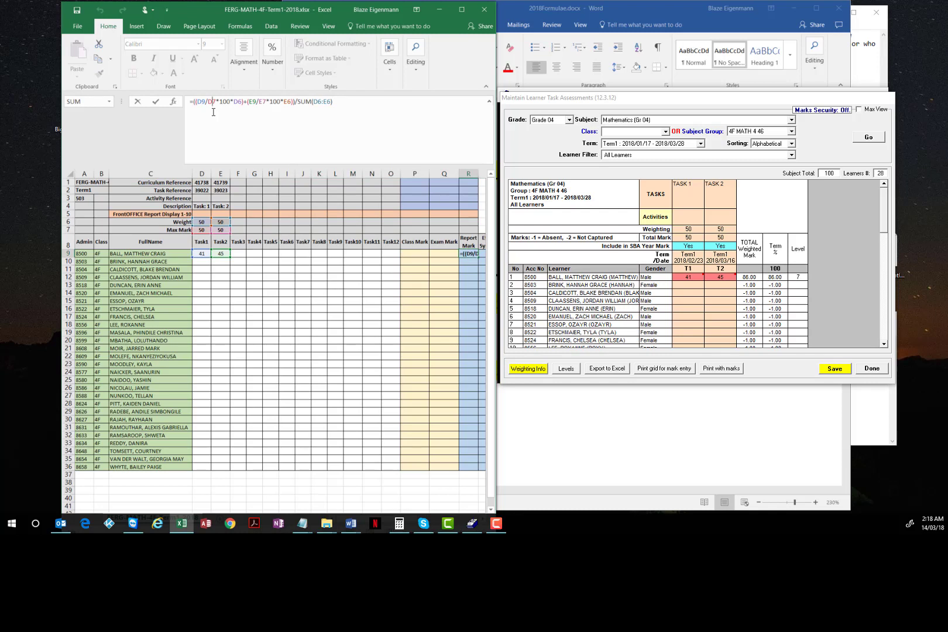
pyautogui.write('$')
pyautogui.click(241, 101)
pyautogui.write('$')
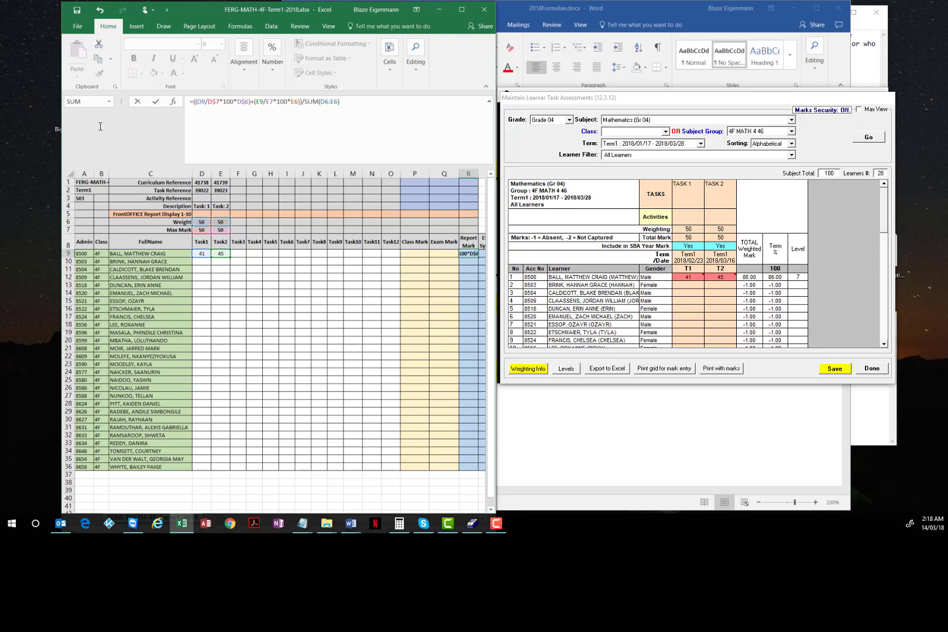
# Lock the rows in R9's Task2 term and weight total, completing =((D9/D$7*100*D$6)+(E9/E$7*100*E$6))/SUM(D$6:E$6)
pyautogui.click(271, 101)
pyautogui.write('$')
pyautogui.click(301, 102)
pyautogui.write('$')
pyautogui.click(331, 101)
pyautogui.write('$')
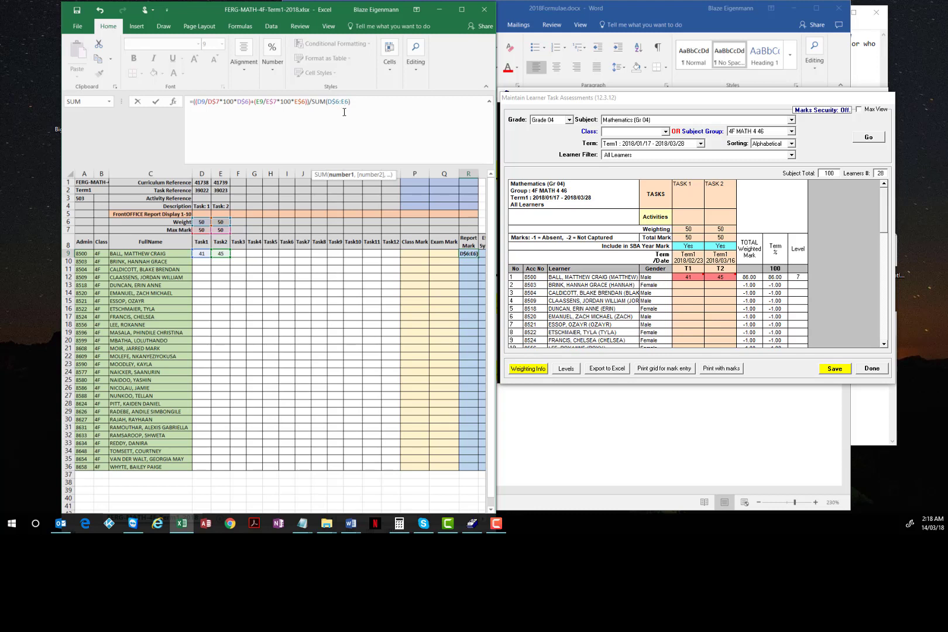
pyautogui.click(344, 112)
pyautogui.write('$')
pyautogui.press('Return')
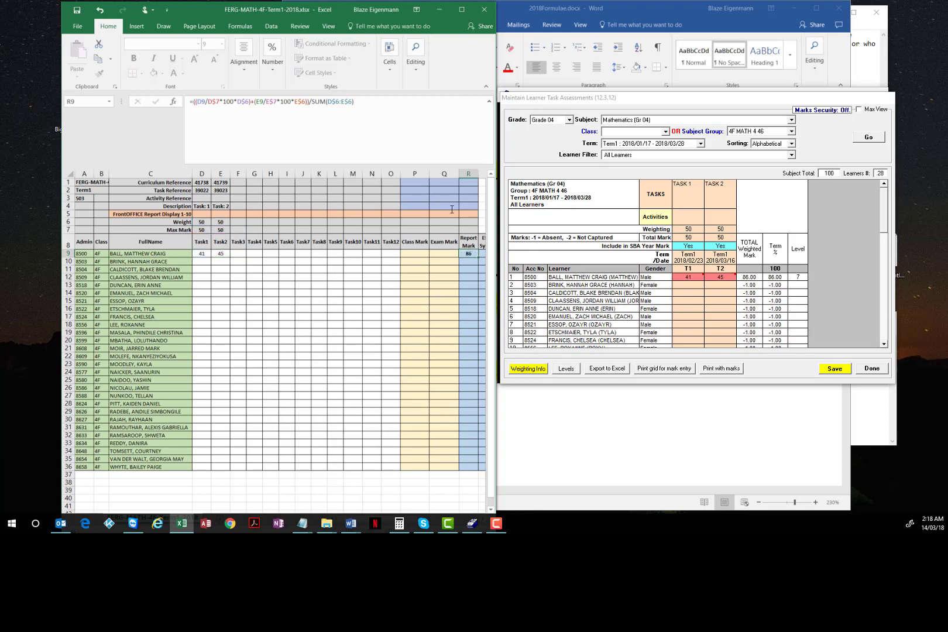
# Copy the Report Mark formula from R9 into R10 for the second learner and check its references
pyautogui.click(470, 254)
pyautogui.rightClick(469, 252)
pyautogui.click(489, 270)
pyautogui.click(462, 261)
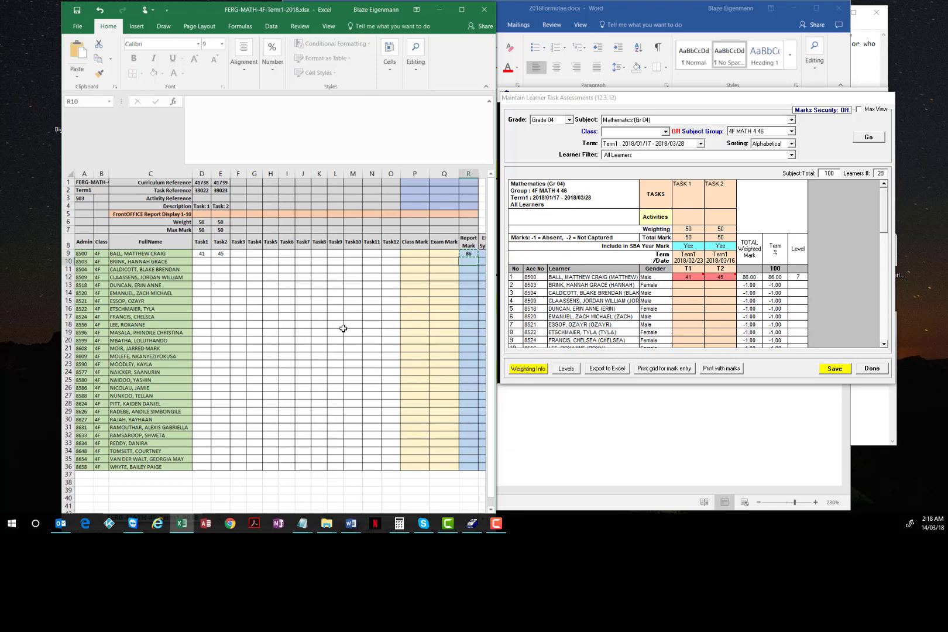
pyautogui.rightClick(464, 262)
pyautogui.click(485, 306)
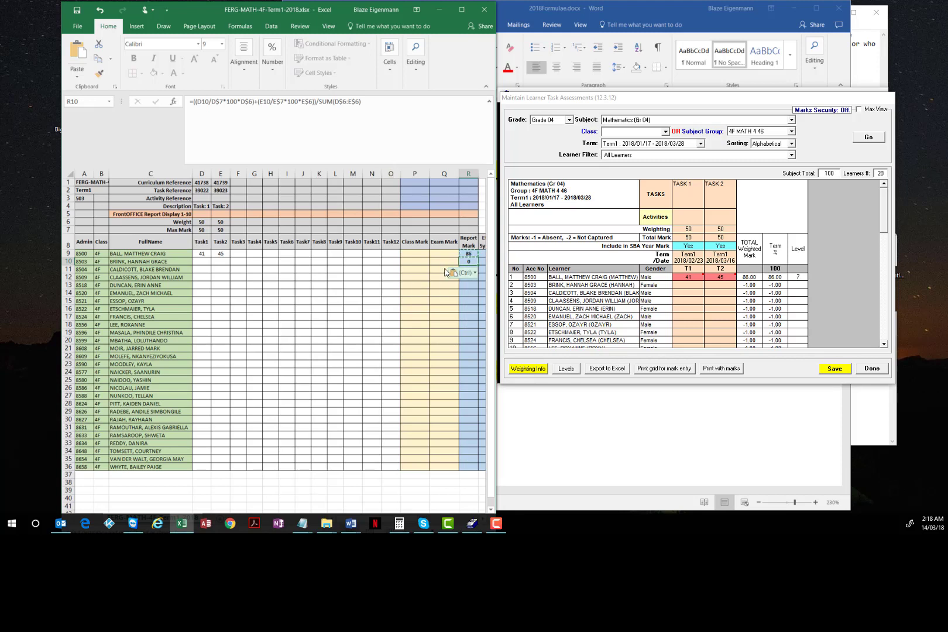
pyautogui.click(413, 262)
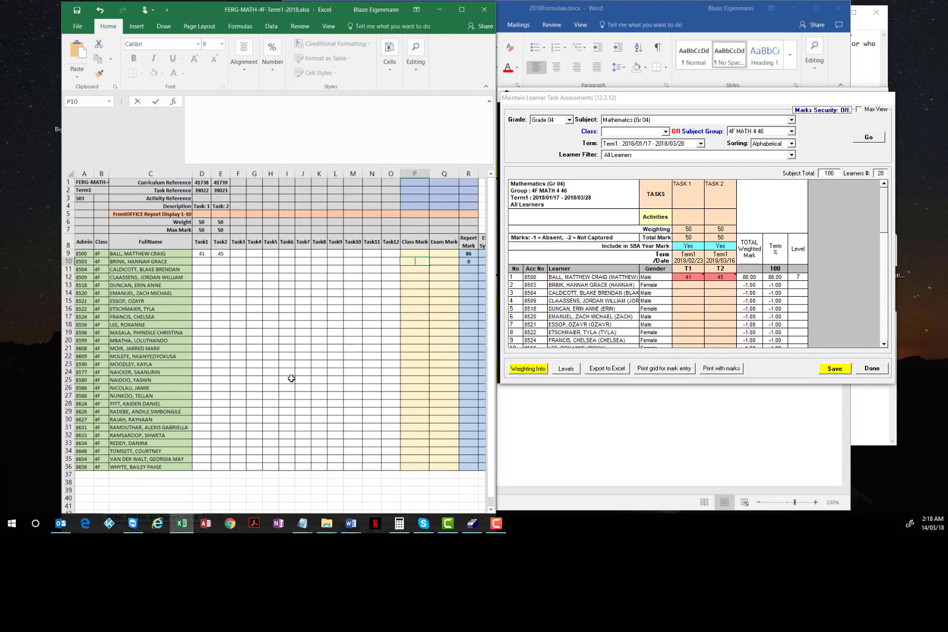
pyautogui.click(422, 302)
pyautogui.click(462, 270)
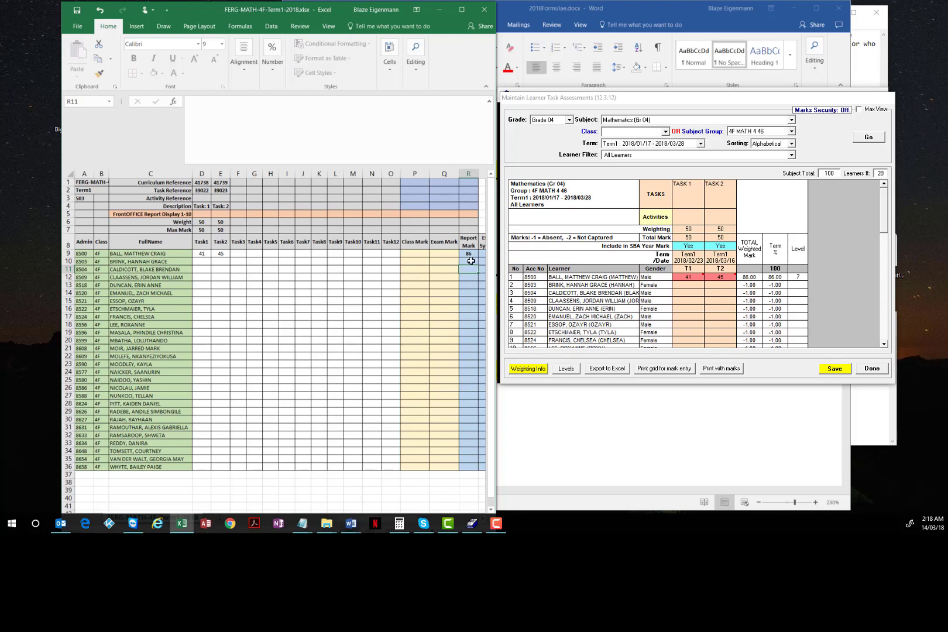
pyautogui.click(470, 261)
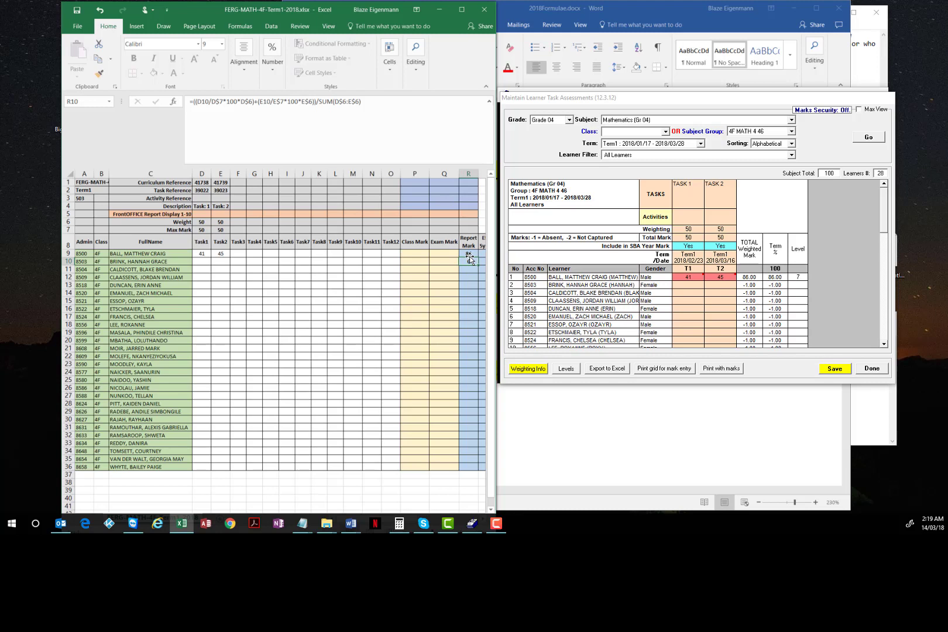
# Enter 1 in the FrontOFFICE Report Display row of the Report Mark column, cell R5
pyautogui.click(468, 215)
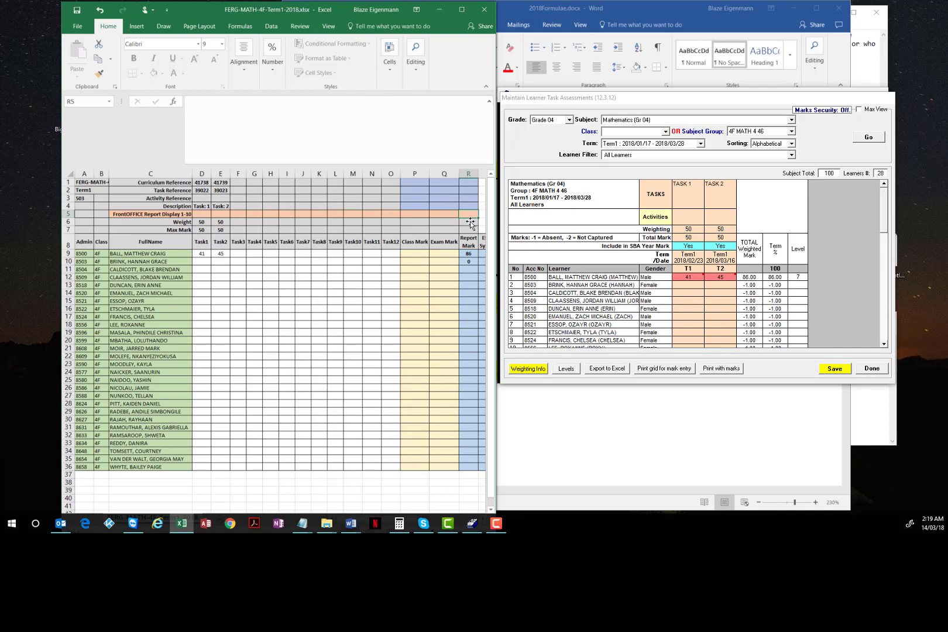
pyautogui.write('1')
pyautogui.click(461, 271)
# Compare the first learner's task marks and report mark with the SA-SAMS grid, and review R10's formula
pyautogui.click(470, 253)
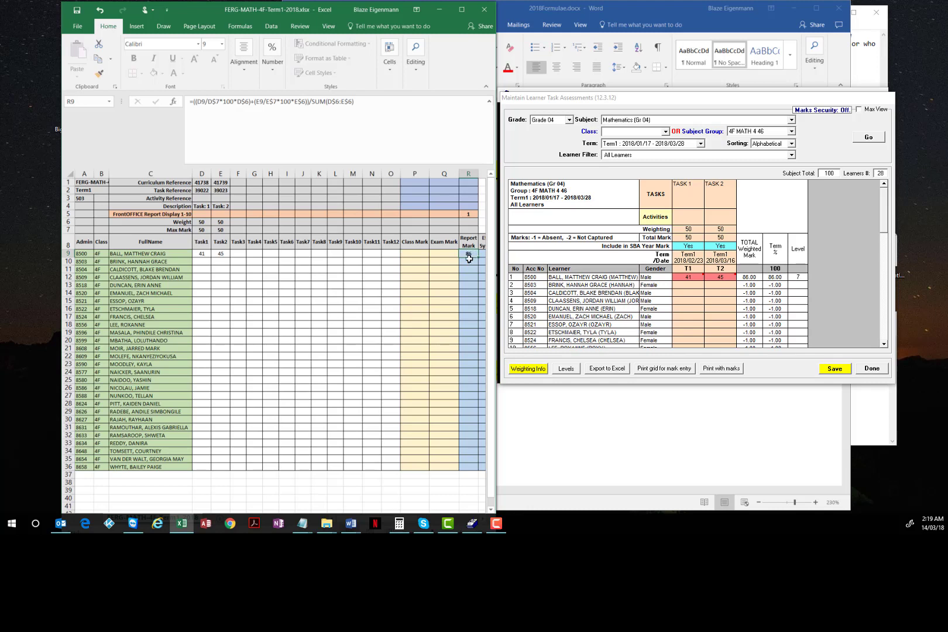
pyautogui.moveTo(469, 257); pyautogui.dragTo(467, 283)
pyautogui.click(443, 270)
pyautogui.moveTo(222, 254); pyautogui.dragTo(205, 257)
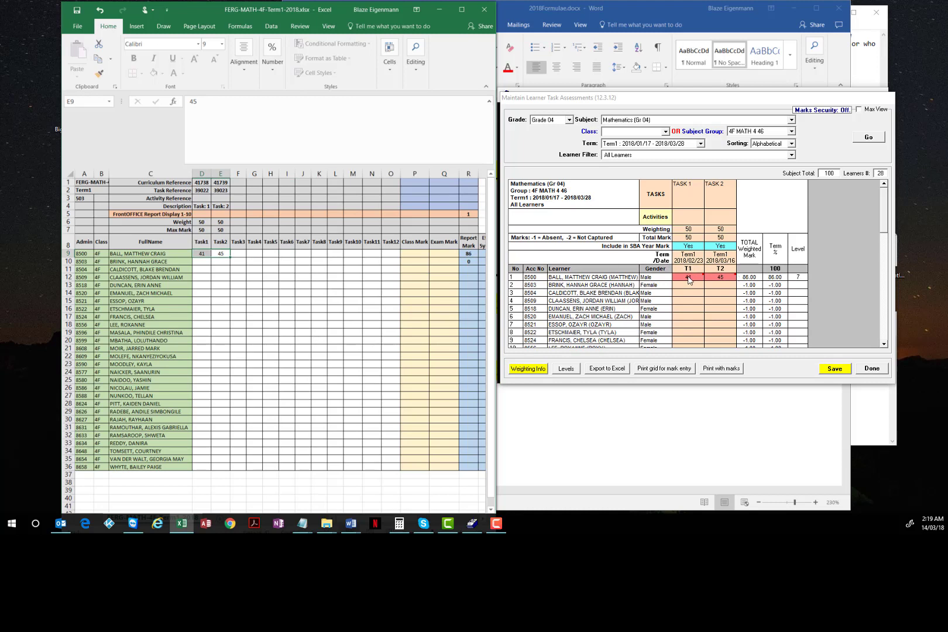
pyautogui.click(718, 279)
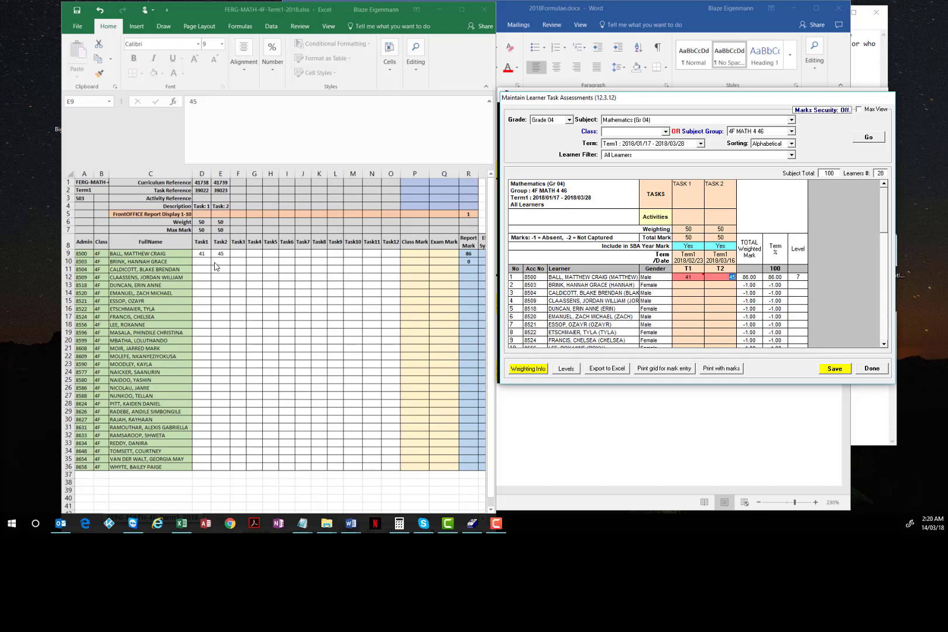
pyautogui.click(468, 260)
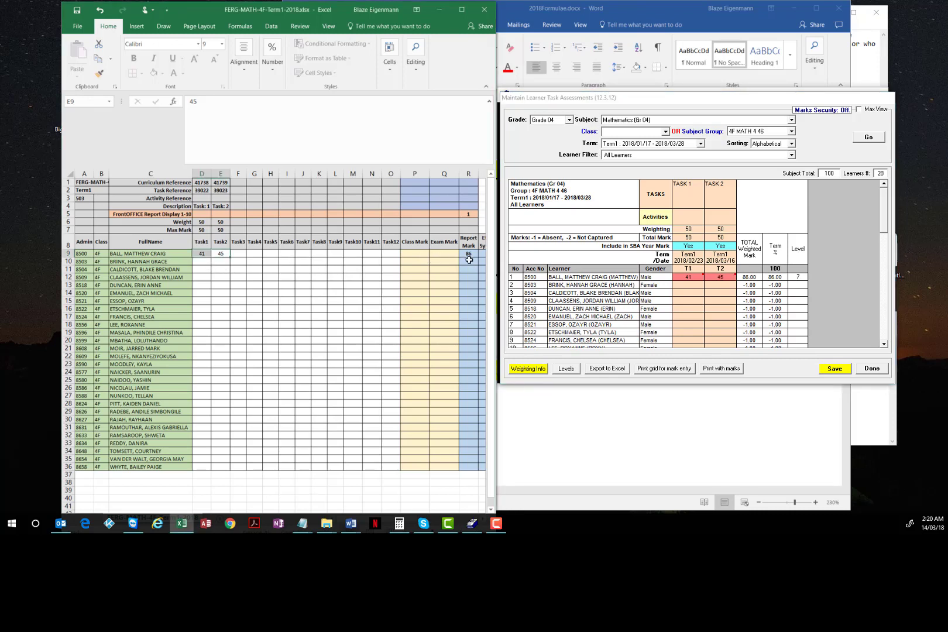
pyautogui.click(472, 262)
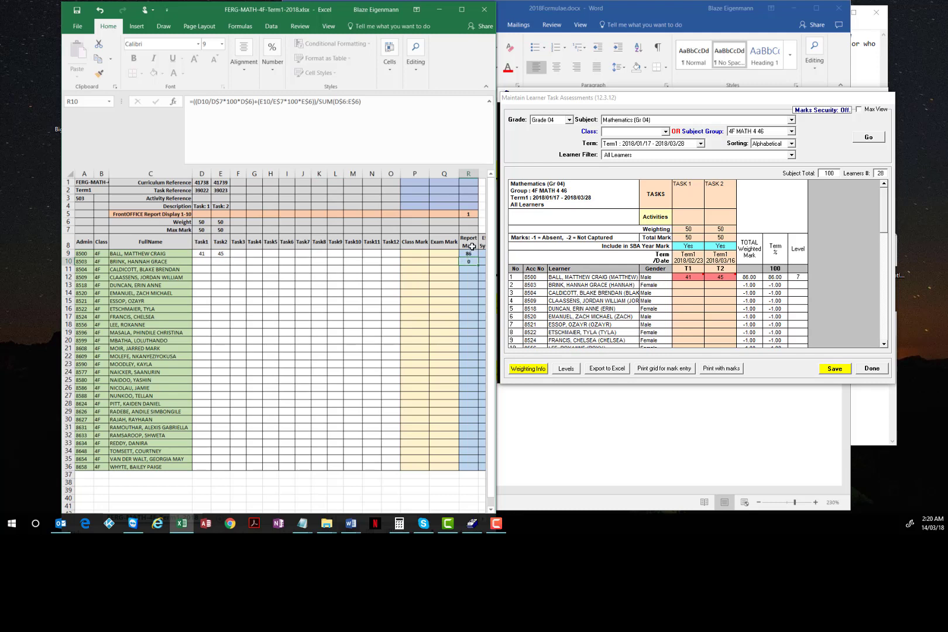
pyautogui.click(320, 102)
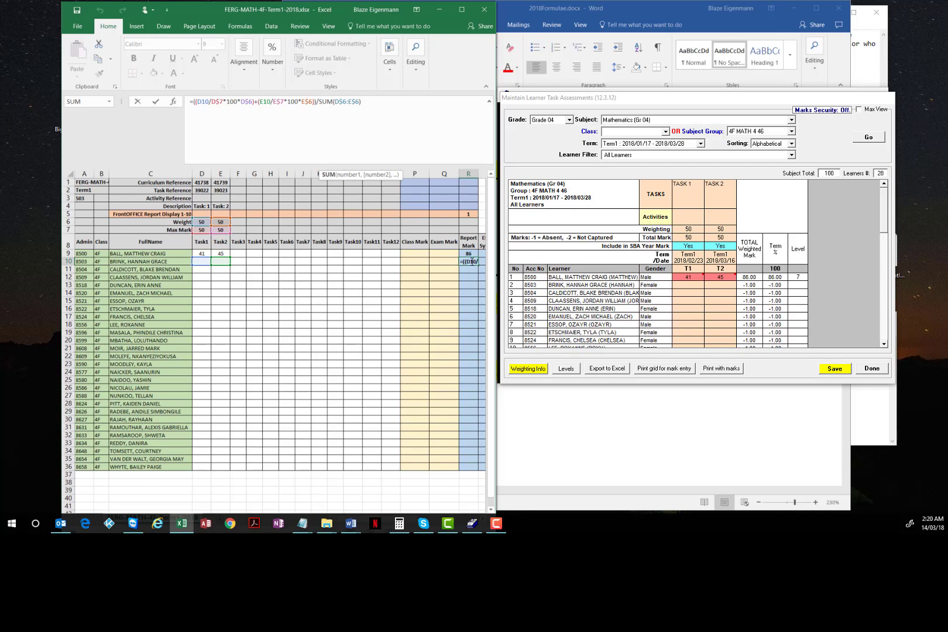
pyautogui.press('Return')
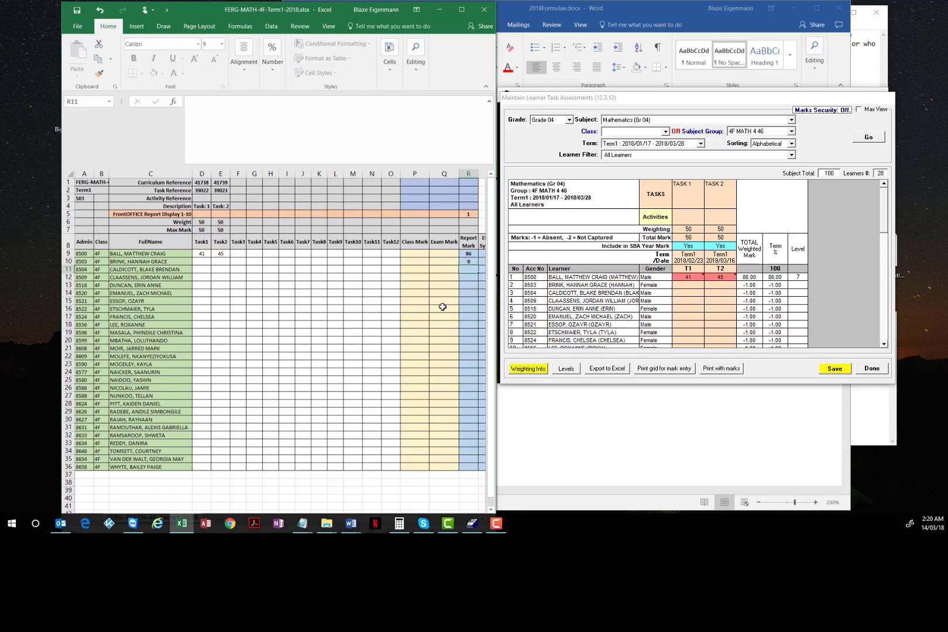
pyautogui.click(448, 286)
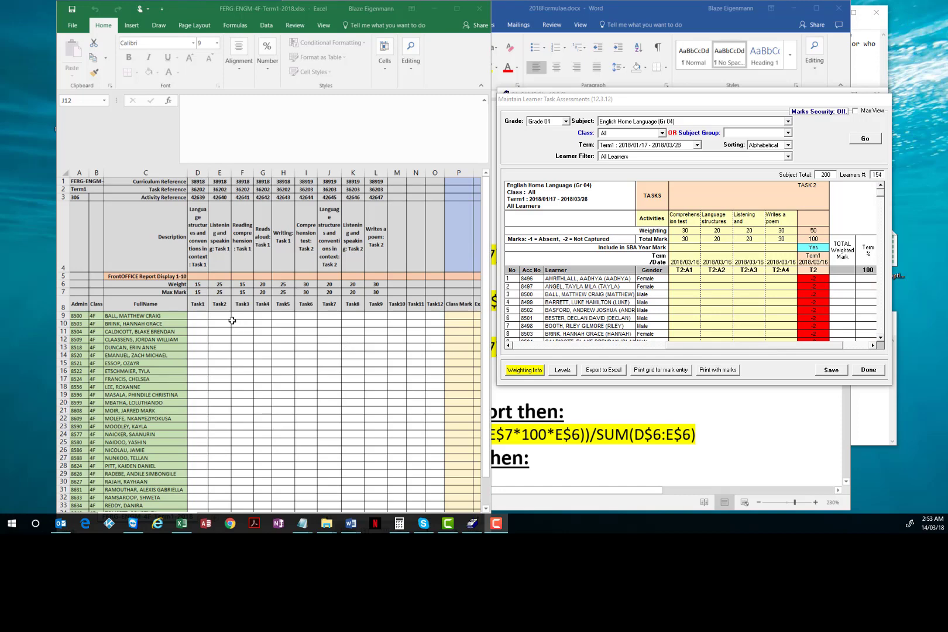
# Compare the Task 1 and Task 2 activity columns in the SA-SAMS English Home Language grid with the English marksheet's columns
pyautogui.click(232, 322)
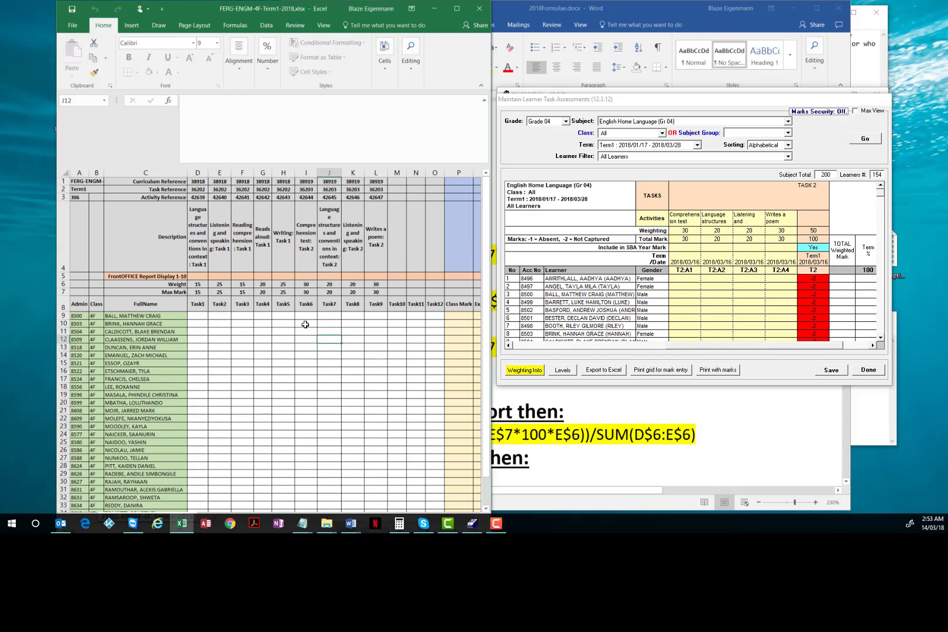
pyautogui.click(242, 323)
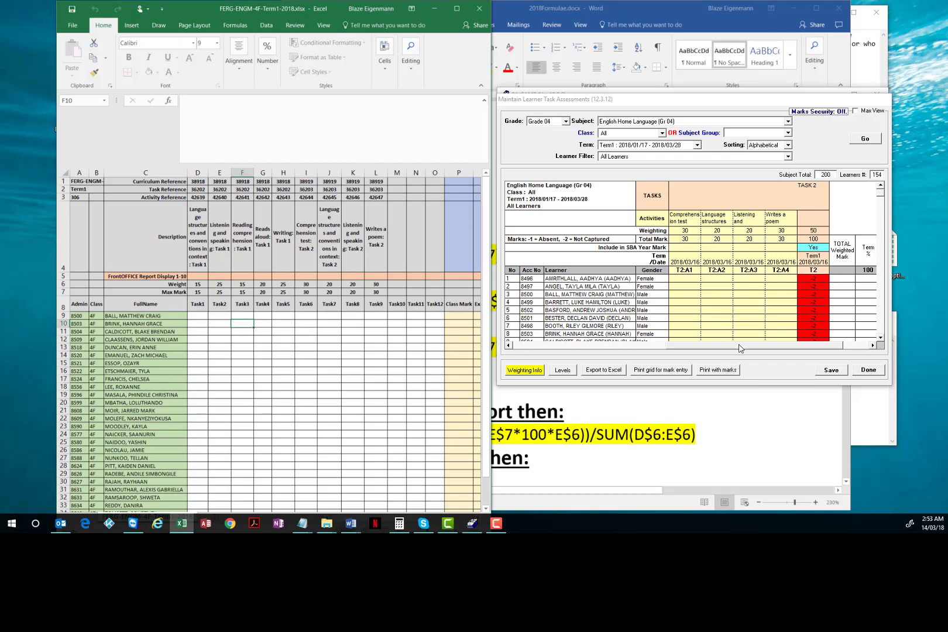
pyautogui.moveTo(739, 347); pyautogui.dragTo(613, 347)
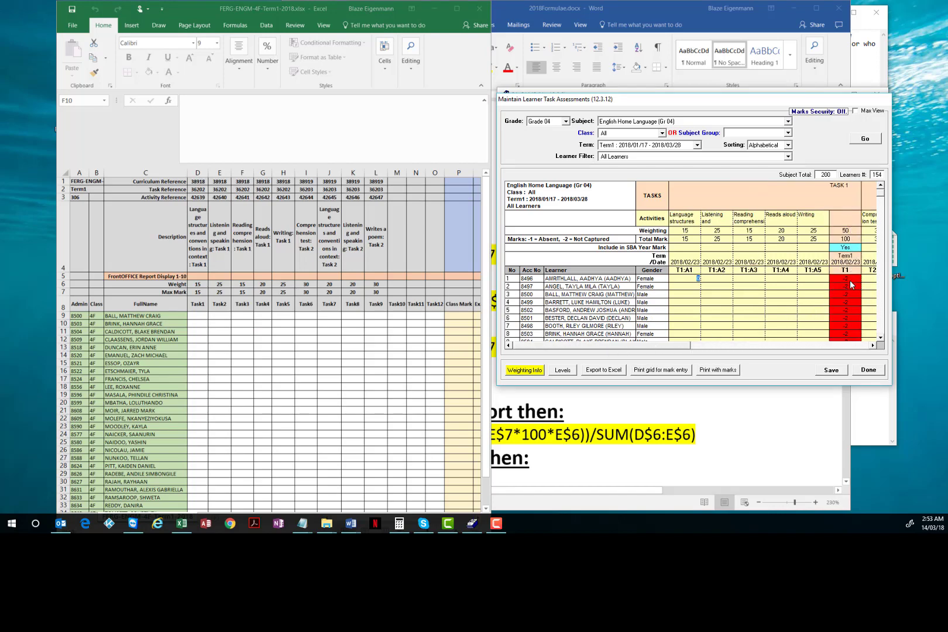
pyautogui.moveTo(872, 349); pyautogui.dragTo(777, 349)
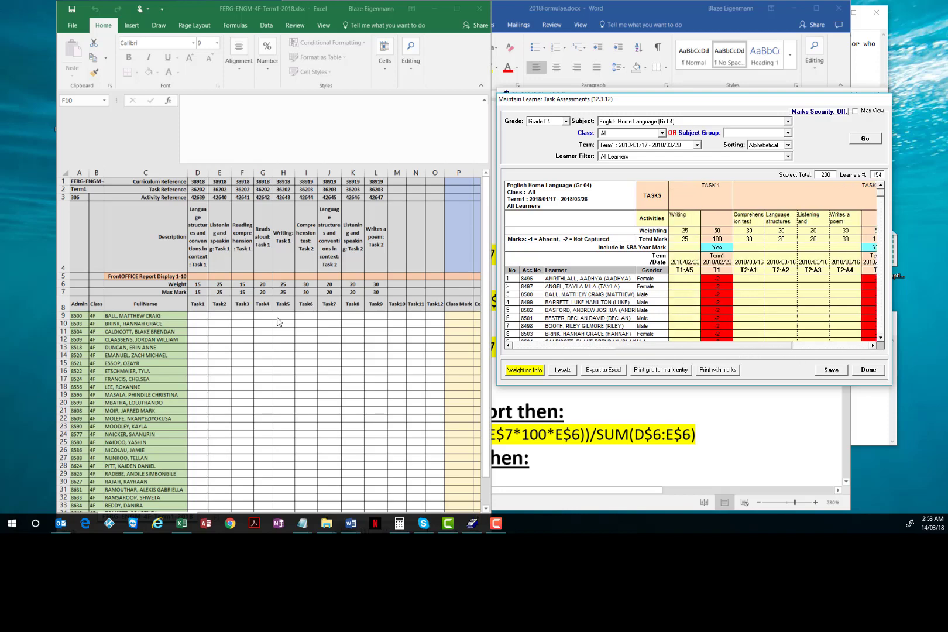
pyautogui.click(279, 319)
pyautogui.click(278, 317)
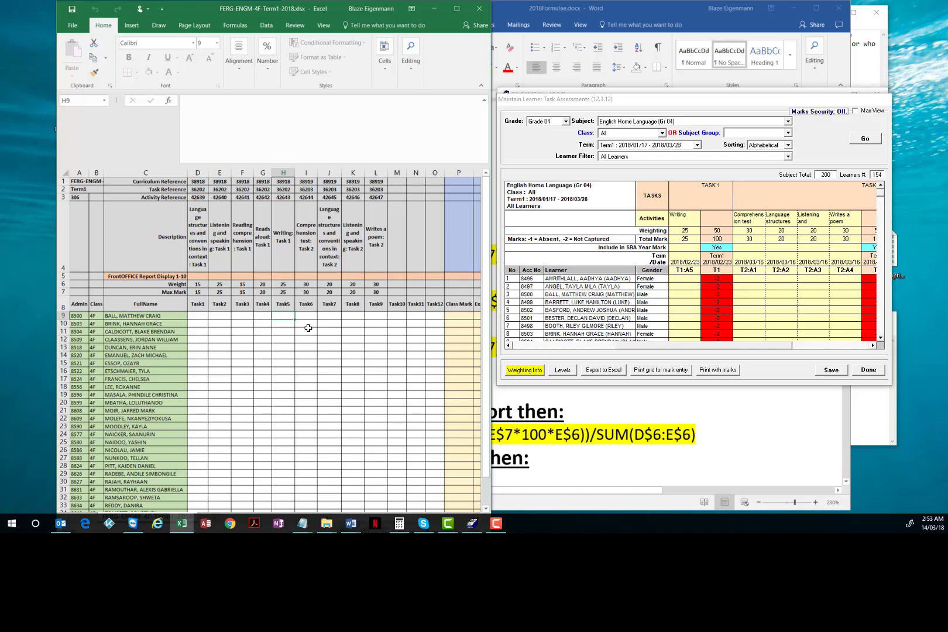
pyautogui.click(261, 323)
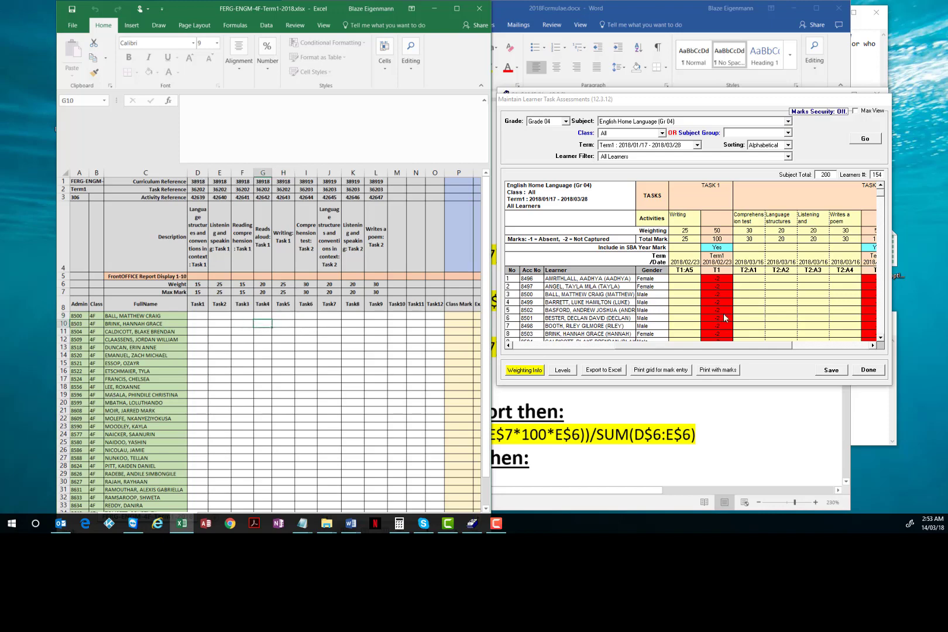
pyautogui.moveTo(746, 345); pyautogui.dragTo(634, 356)
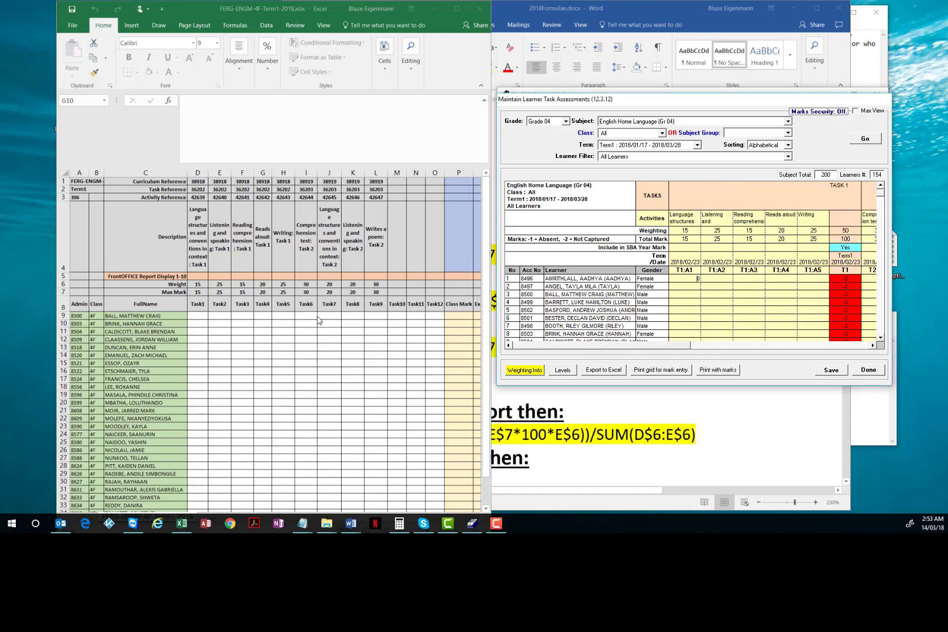
# Examine the Task 1 activities in the English marksheet: mark cells D9:H9, max marks D7:H7, descriptions and task and activity references
pyautogui.click(197, 315)
pyautogui.moveTo(197, 315); pyautogui.dragTo(281, 316)
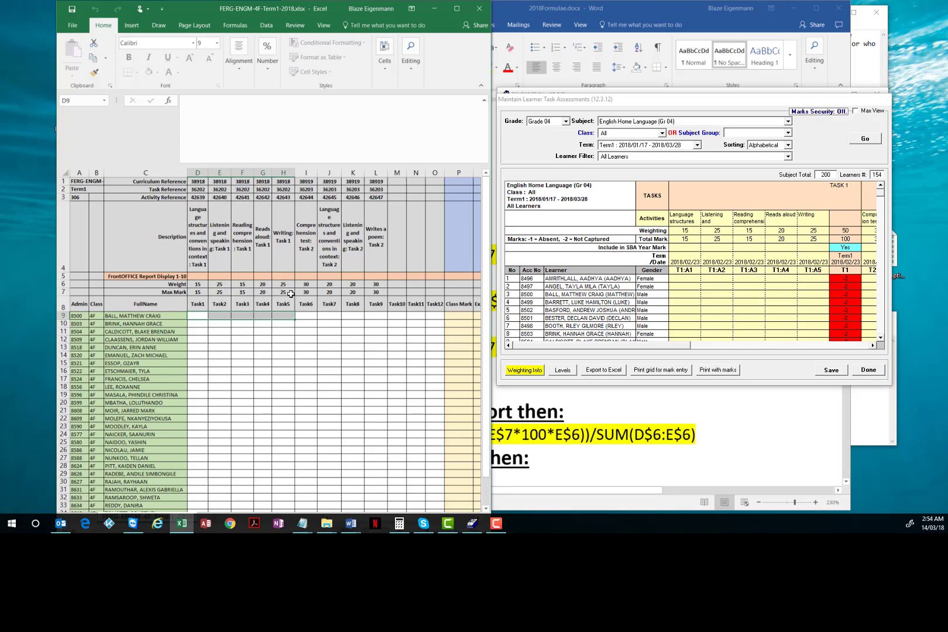
pyautogui.moveTo(285, 293); pyautogui.dragTo(203, 293)
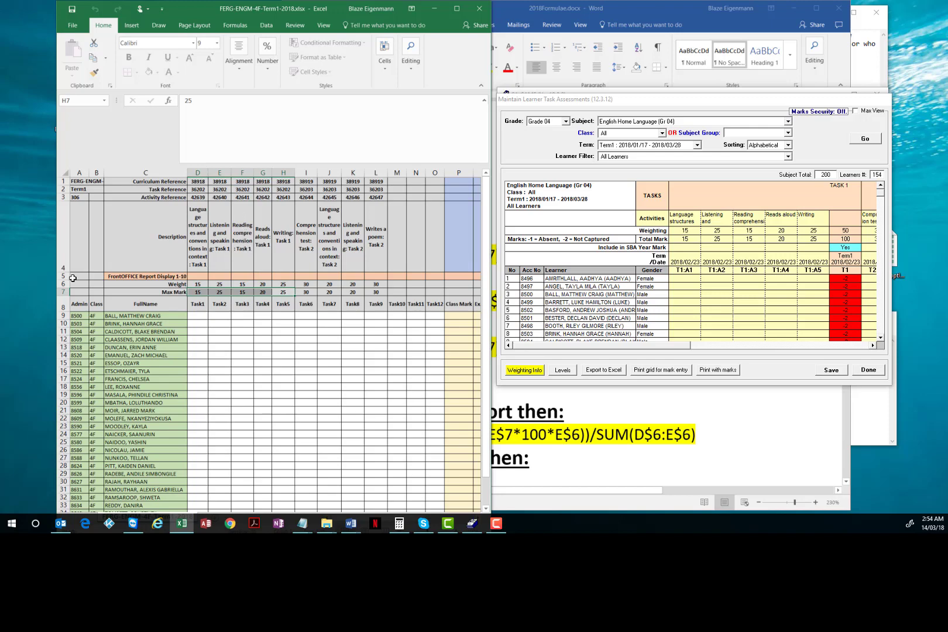
pyautogui.click(247, 220)
pyautogui.click(246, 292)
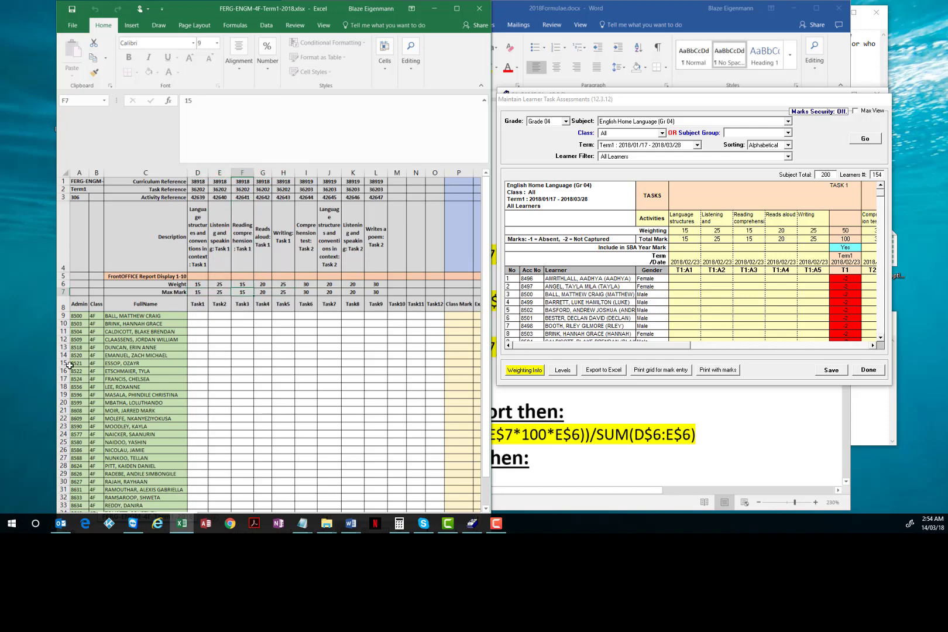
pyautogui.click(247, 234)
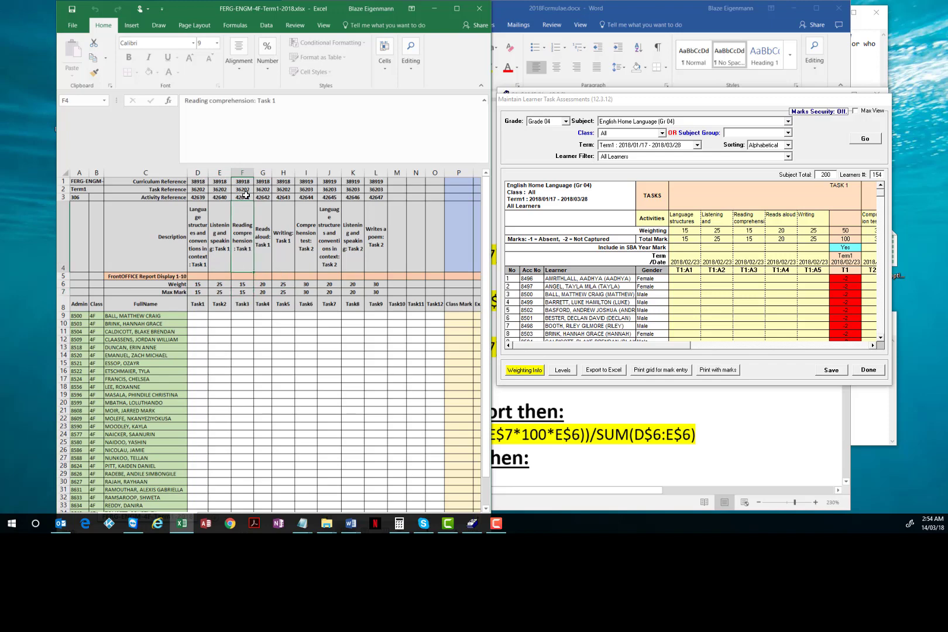
pyautogui.click(246, 197)
pyautogui.moveTo(246, 197); pyautogui.dragTo(246, 191)
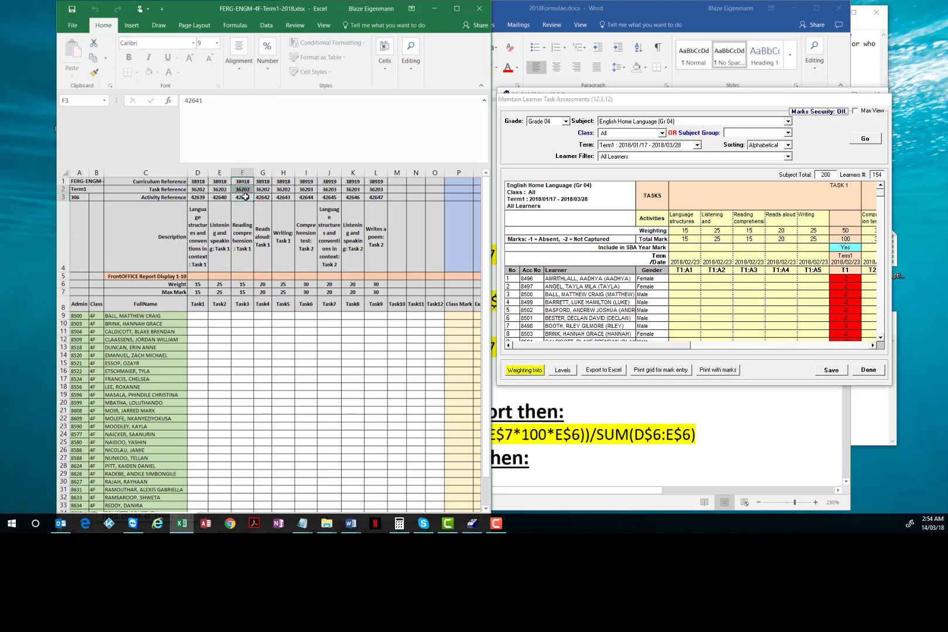
pyautogui.click(262, 198)
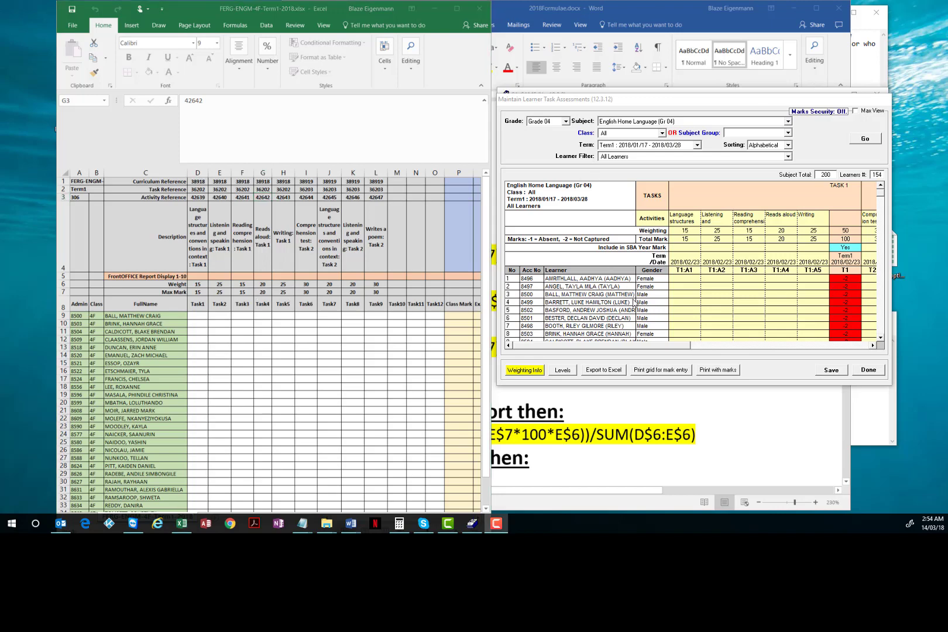
# Enter the first learner's activity marks in the SA-SAMS grid: 13, 22, 12, 17, 21 for Task 1 and 22, 17, 16, 27 for Task 2
pyautogui.moveTo(673, 347)
pyautogui.mouseDown()
pyautogui.moveTo(841, 346)
pyautogui.moveTo(662, 346)
pyautogui.mouseUp()
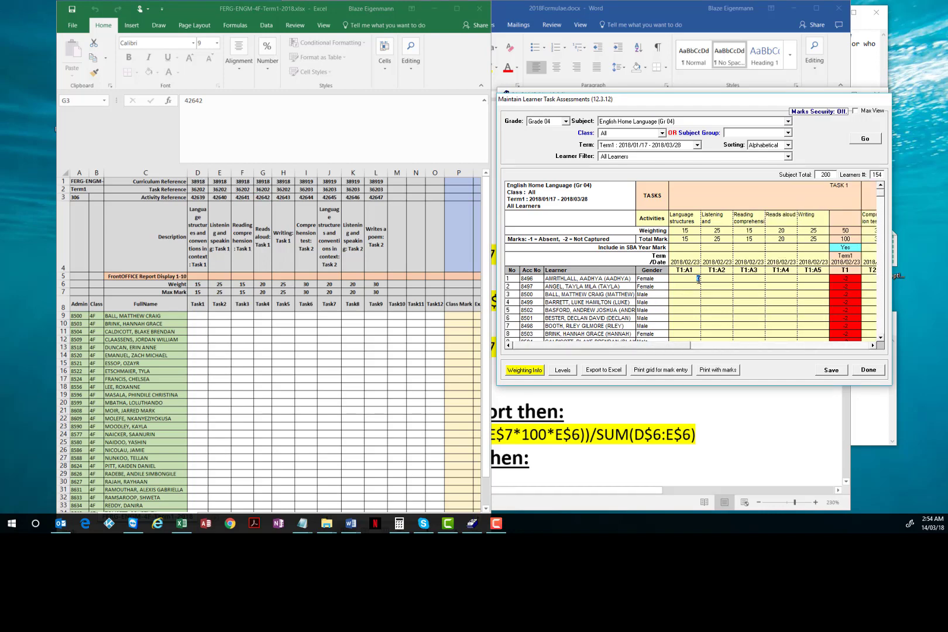
pyautogui.write('13')
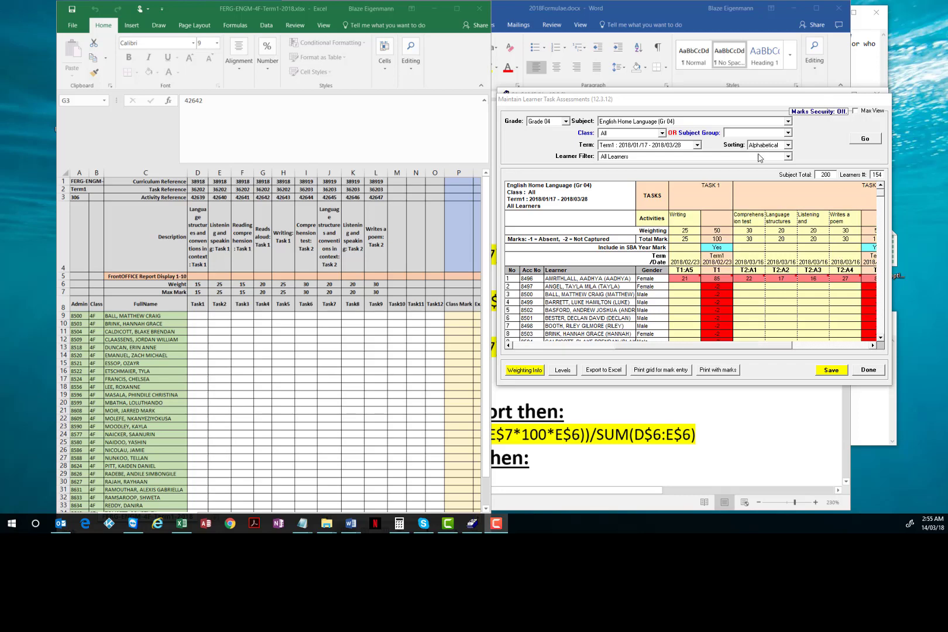
# Review the first learner's Task 1 and Task 2 activity marks against the T1 and T2 totals in the SA-SAMS grid
pyautogui.moveTo(733, 346); pyautogui.dragTo(640, 346)
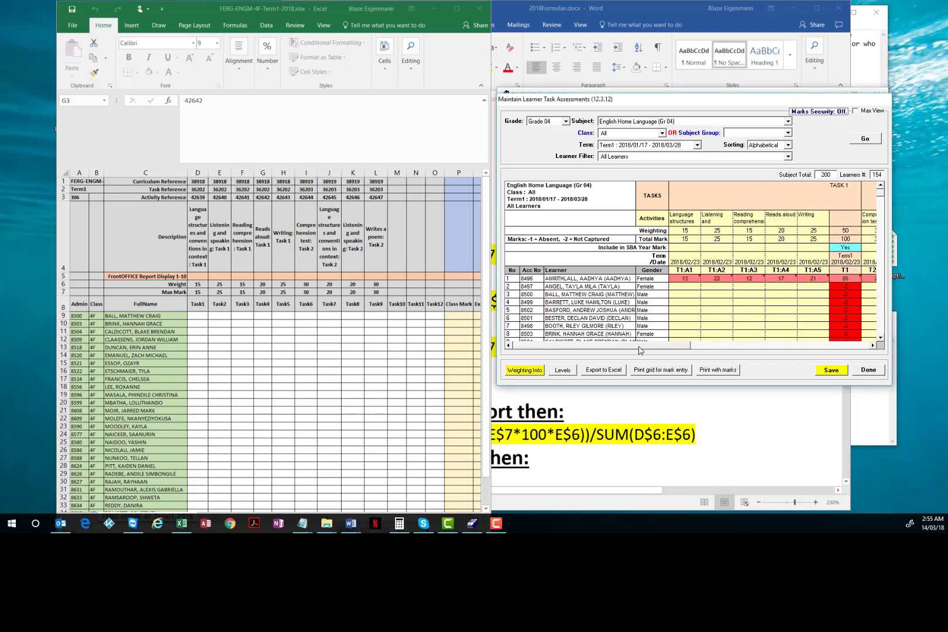
pyautogui.click(872, 345)
pyautogui.click(872, 345)
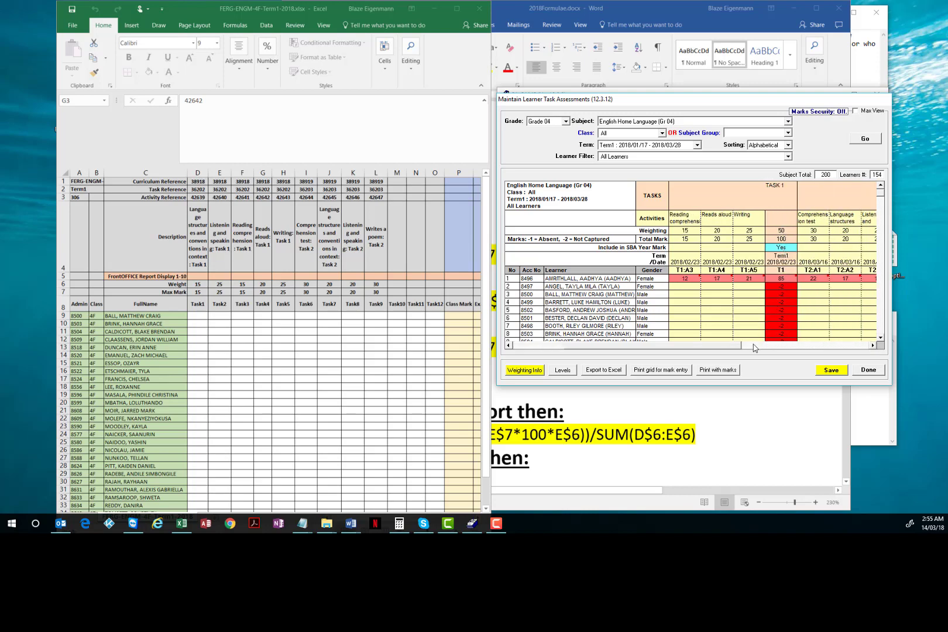
pyautogui.moveTo(739, 346); pyautogui.dragTo(688, 346)
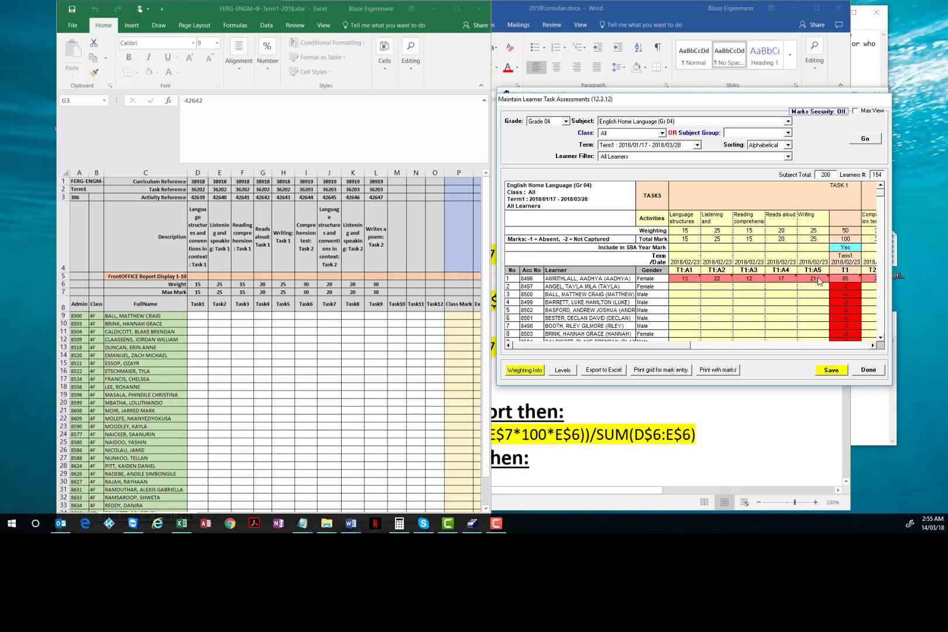
pyautogui.click(874, 348)
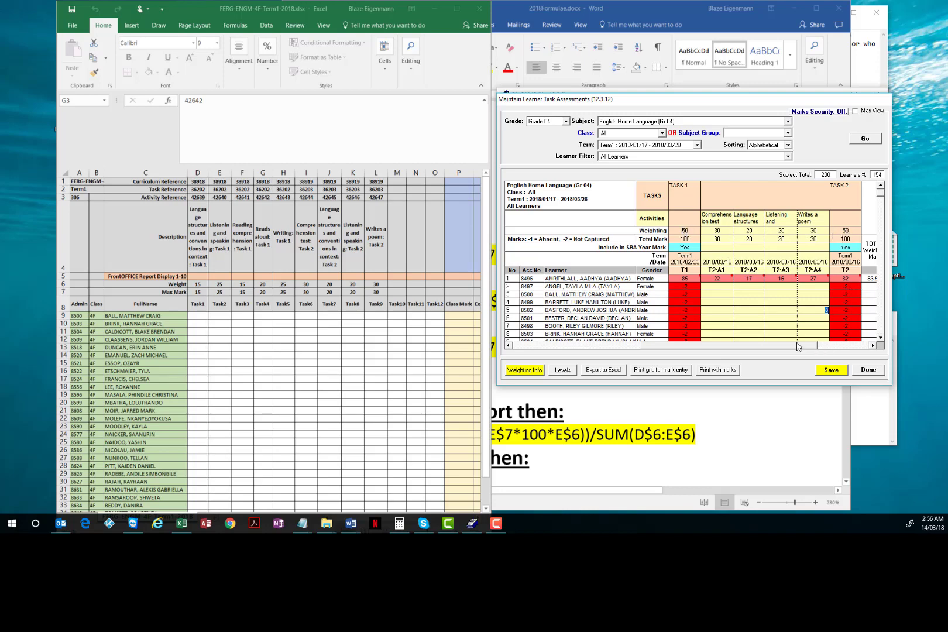
pyautogui.moveTo(811, 346); pyautogui.dragTo(649, 348)
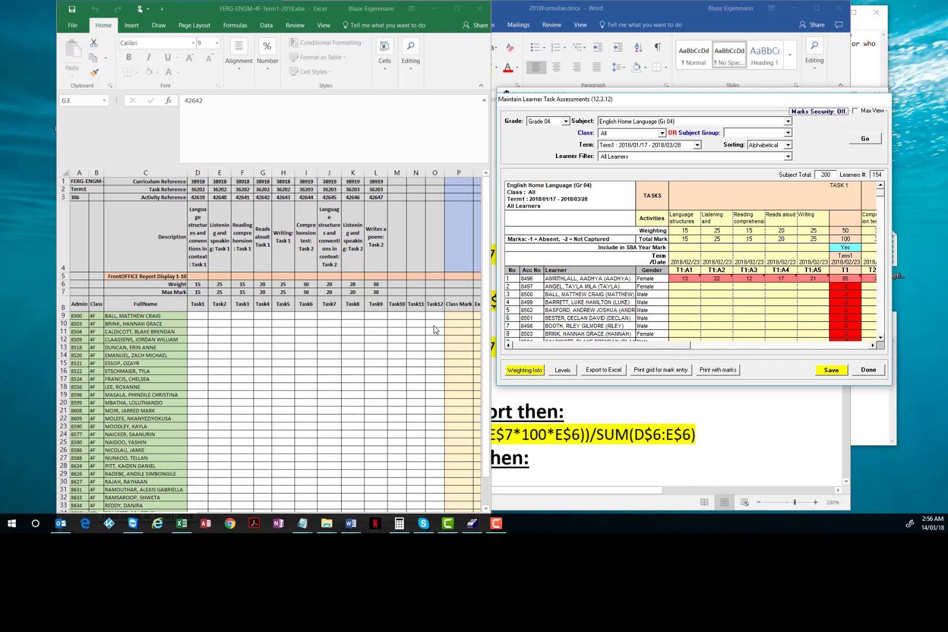
# Examine the SUM(D9:H9) part of the Grade 4 ENGHL formula in Word against the marksheet and the SA-SAMS Task 1 marks
pyautogui.click(211, 405)
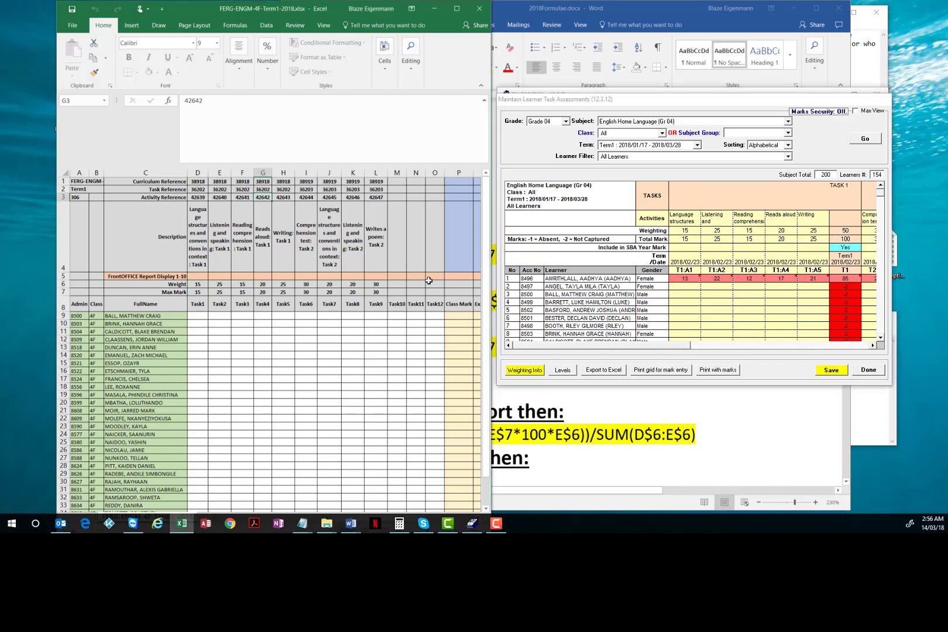
pyautogui.click(584, 405)
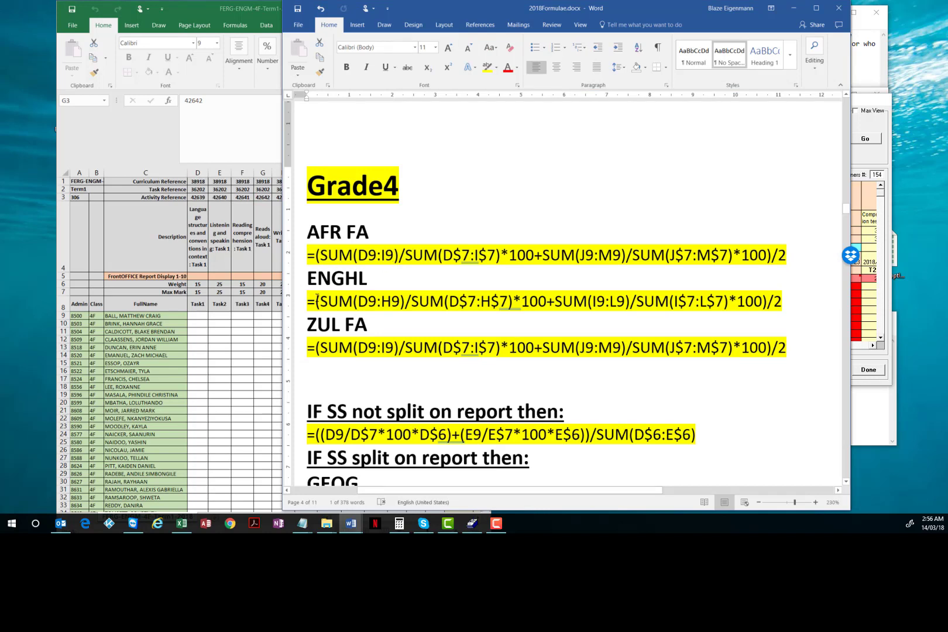
pyautogui.moveTo(317, 301); pyautogui.dragTo(403, 299)
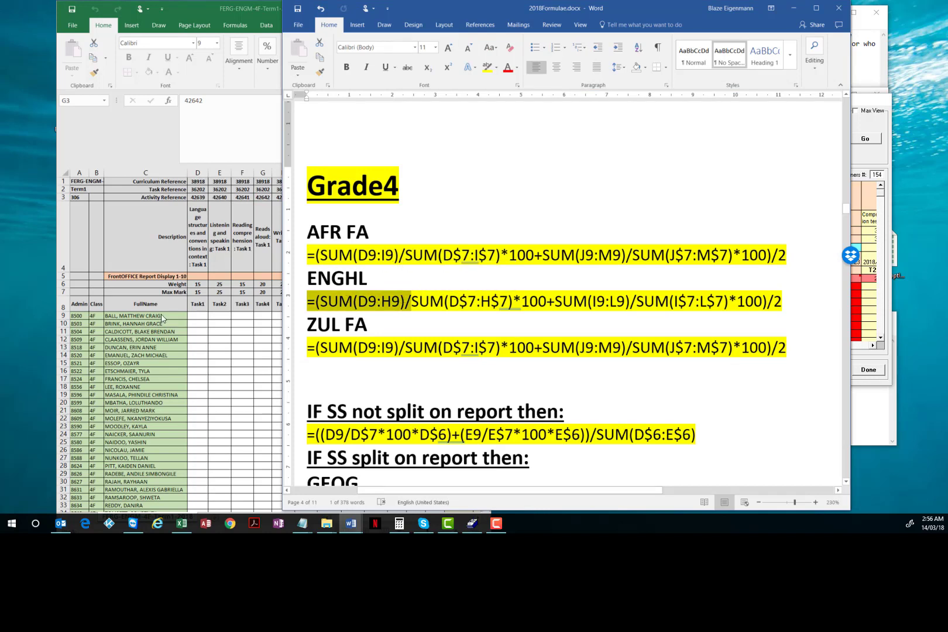
pyautogui.click(237, 336)
pyautogui.moveTo(198, 291); pyautogui.dragTo(285, 293)
pyautogui.click(874, 316)
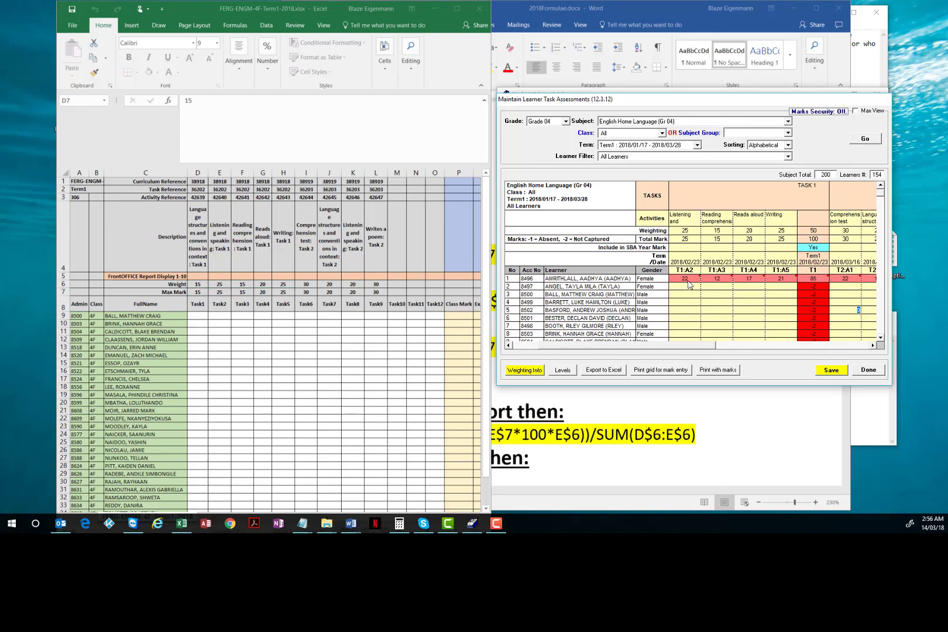
pyautogui.click(210, 298)
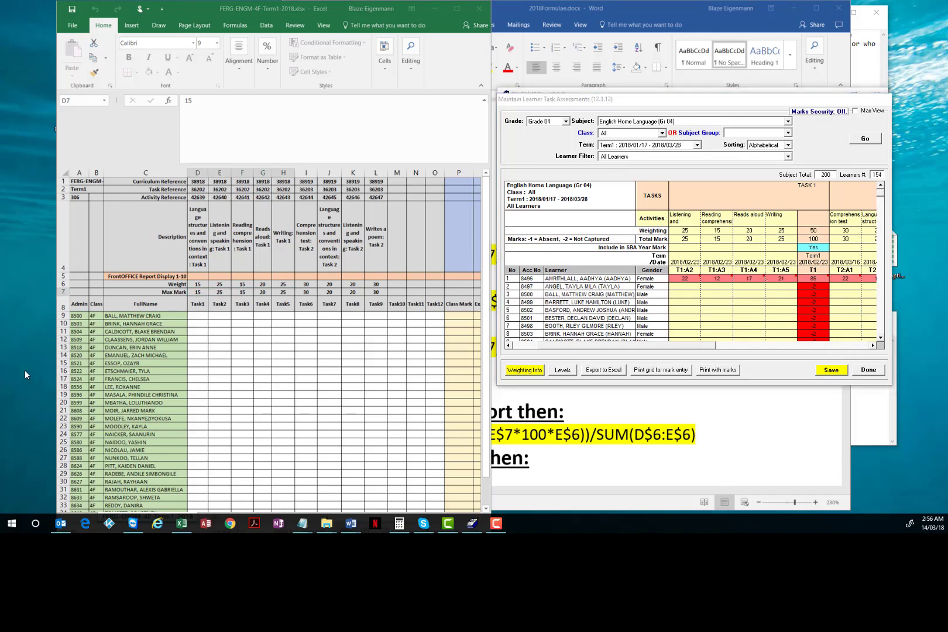
# Compare the formula's SUM(D$7:H$7) divisor with mark cells D9:H9, max marks D7:H7 and the SA-SAMS Task 1 total
pyautogui.click(580, 401)
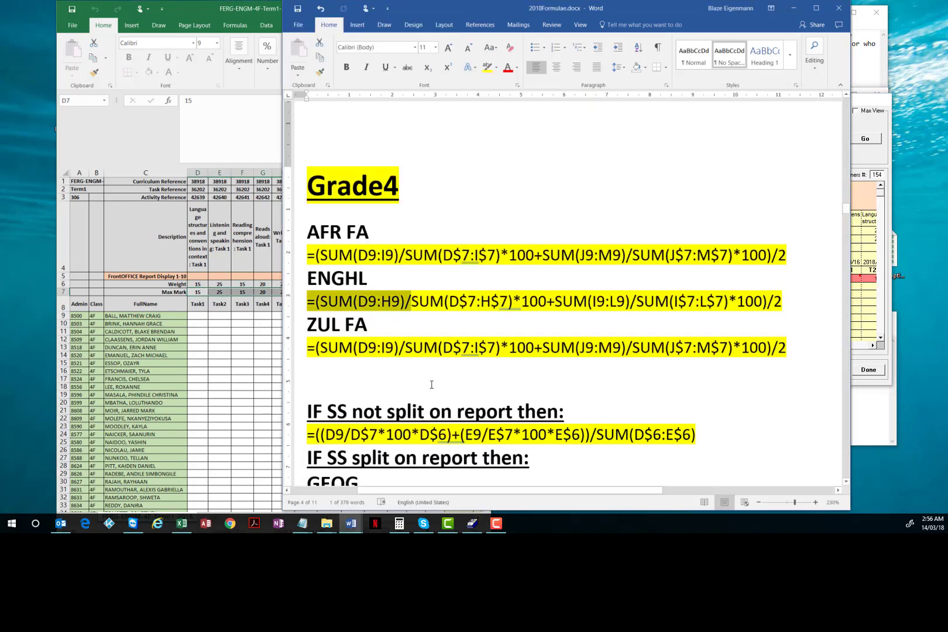
pyautogui.click(441, 302)
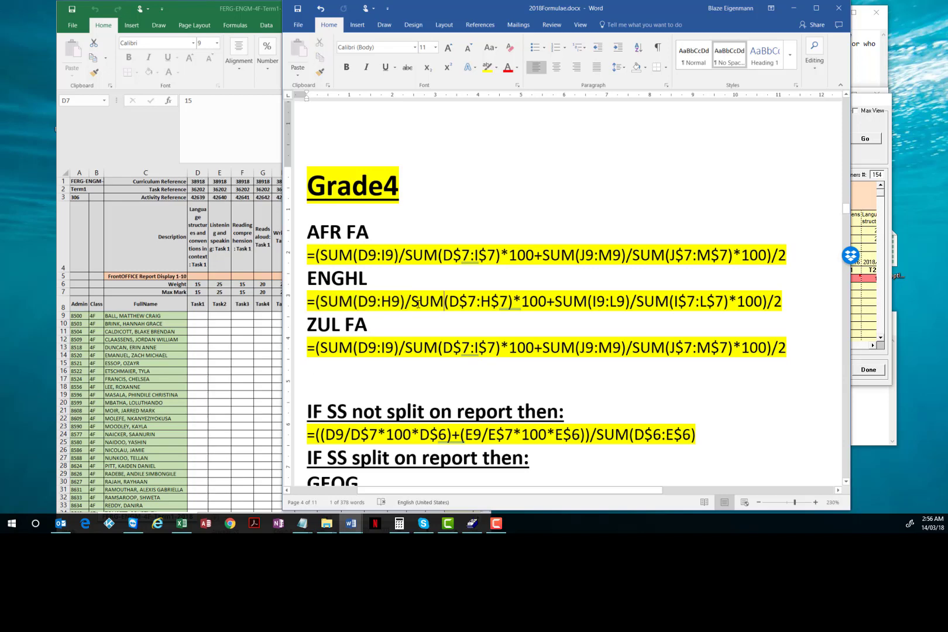
pyautogui.moveTo(413, 301); pyautogui.dragTo(512, 301)
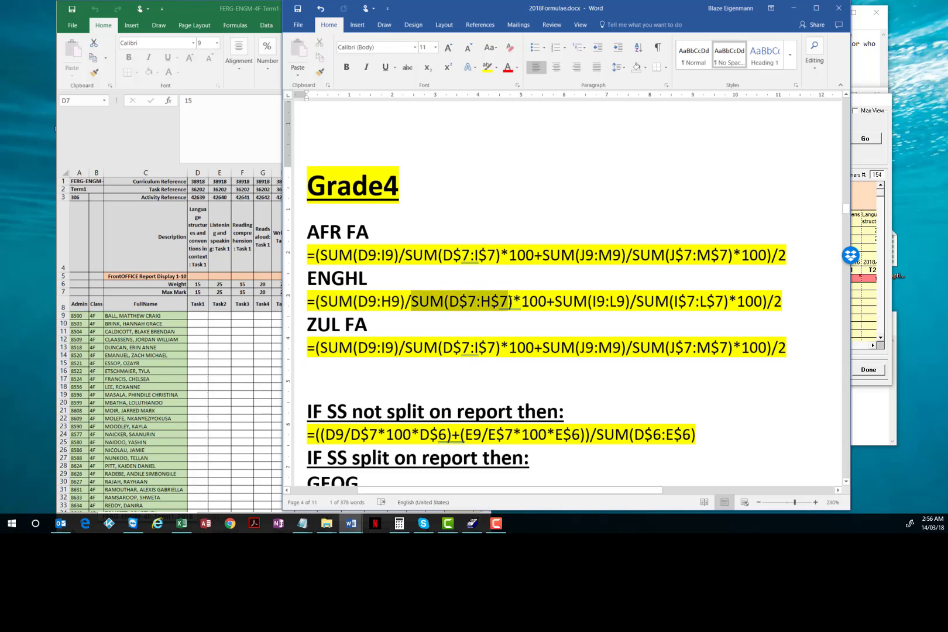
pyautogui.hotkey('alt', 'Tab')
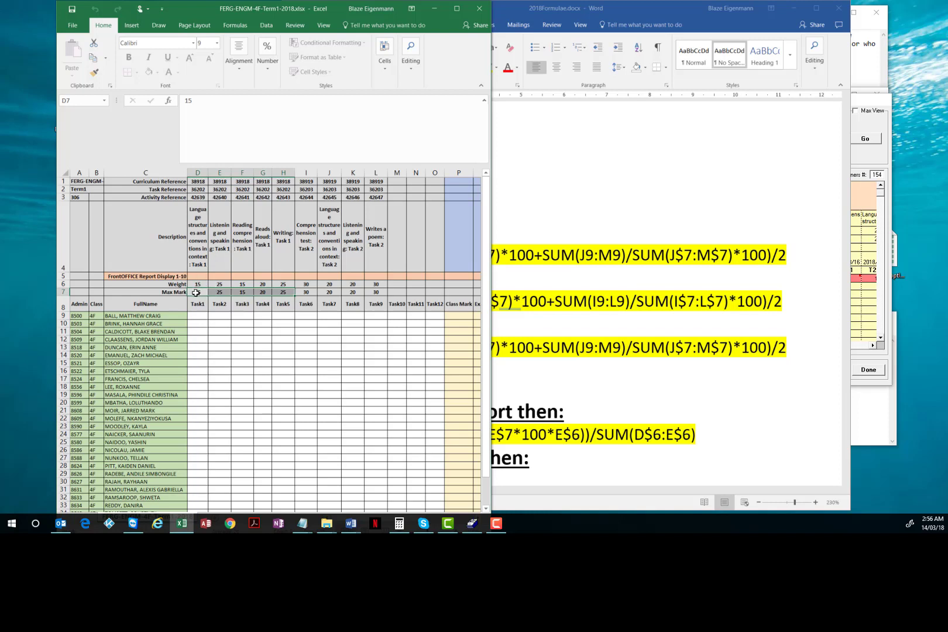
pyautogui.moveTo(199, 316); pyautogui.dragTo(283, 315)
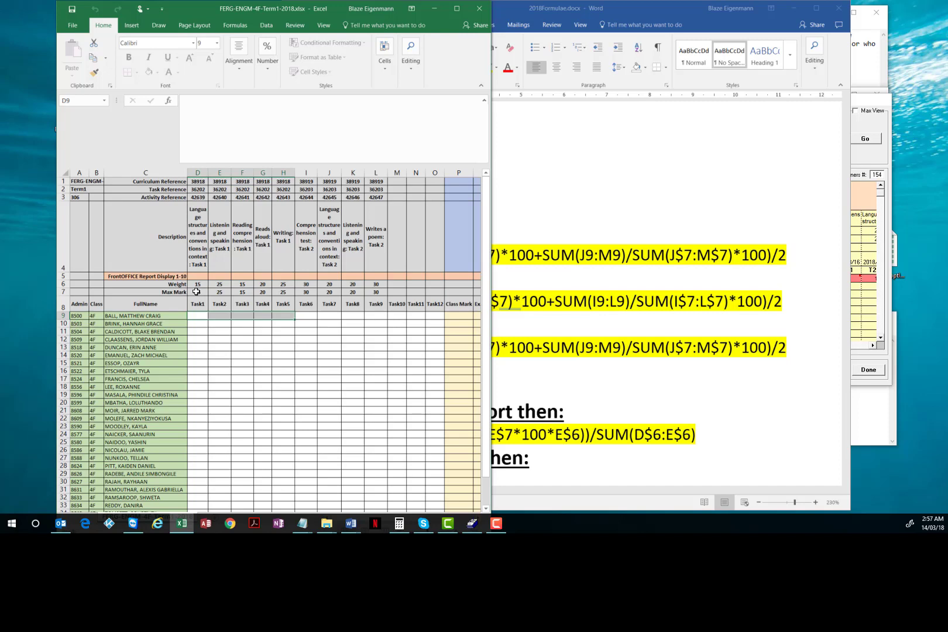
pyautogui.moveTo(196, 291); pyautogui.dragTo(283, 291)
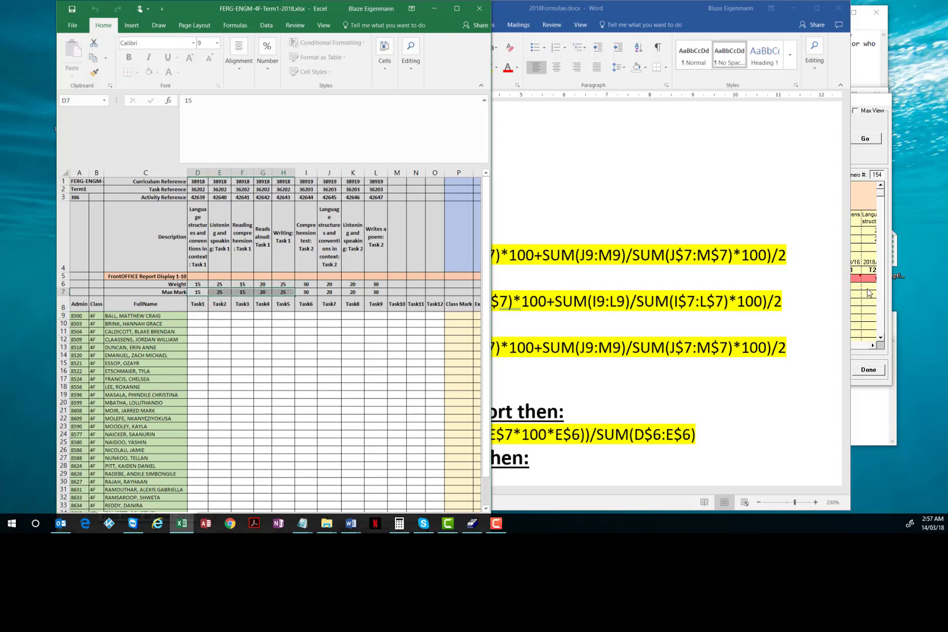
pyautogui.click(869, 293)
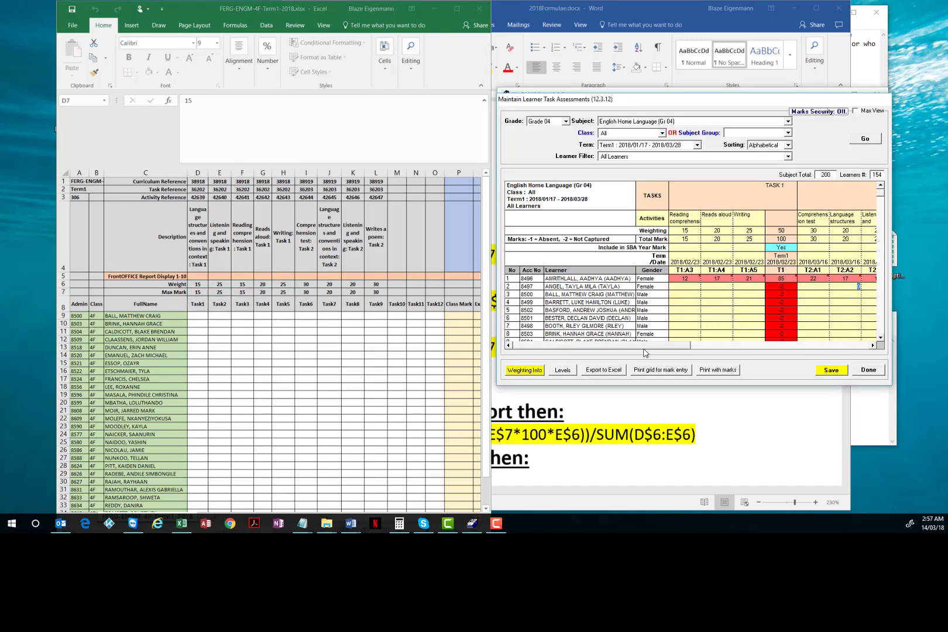
pyautogui.moveTo(645, 350); pyautogui.dragTo(622, 350)
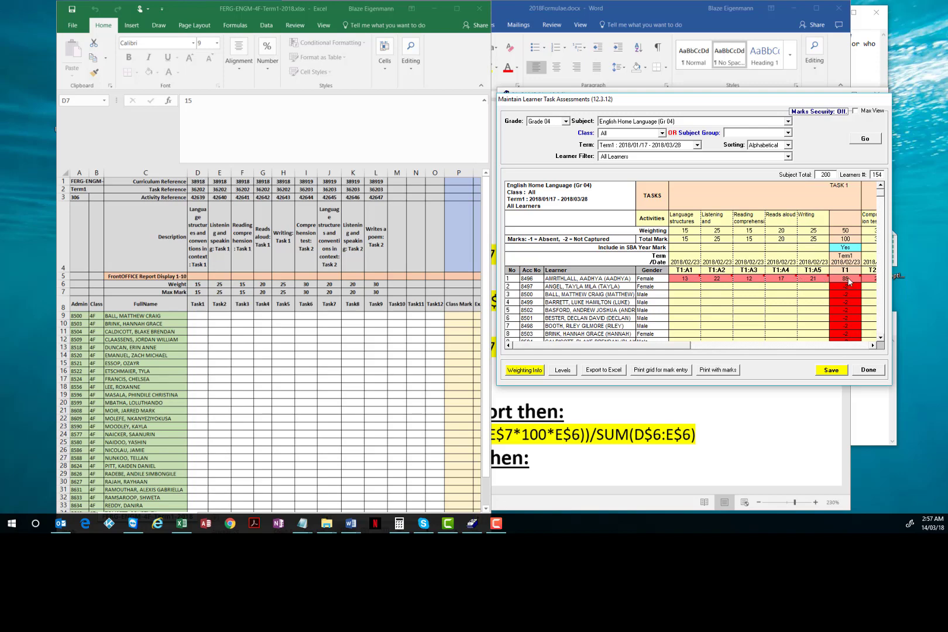
# Examine the *100 factor in the Task 1 half of the ENGHL formula and check it against the SA-SAMS Task 1 column
pyautogui.click(351, 523)
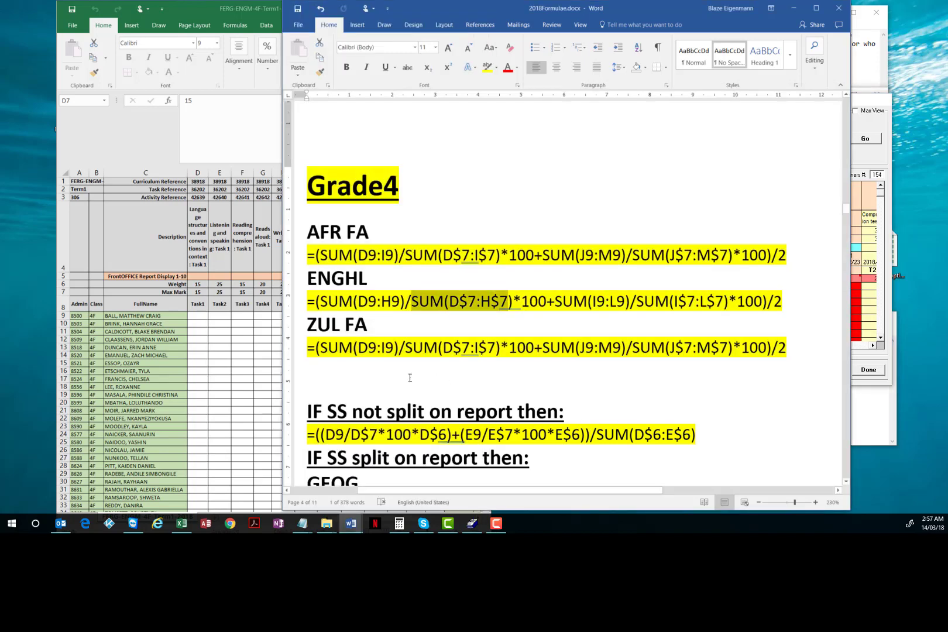
pyautogui.moveTo(522, 302); pyautogui.dragTo(548, 303)
pyautogui.press('Right')
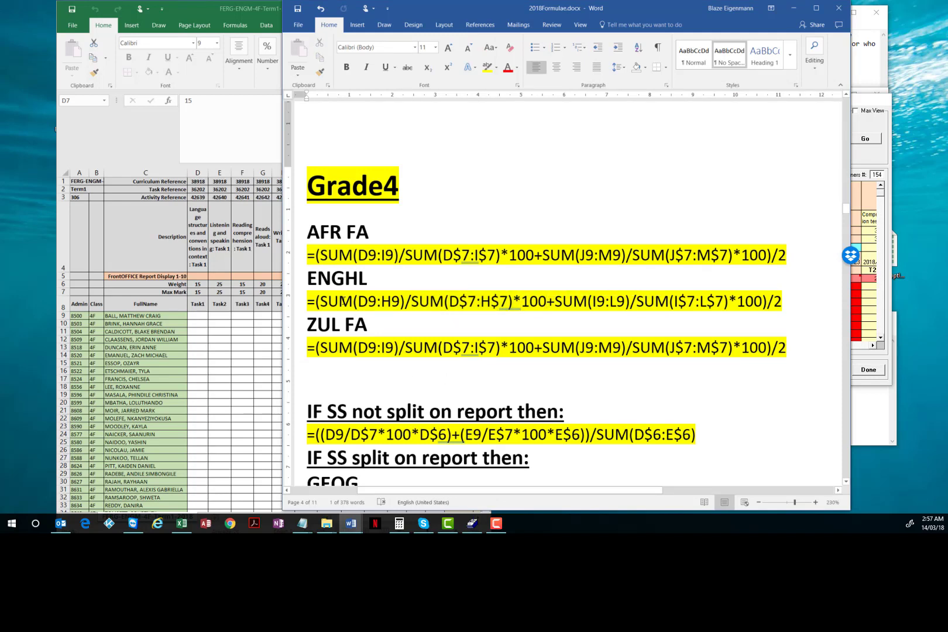
pyautogui.moveTo(309, 302); pyautogui.dragTo(547, 302)
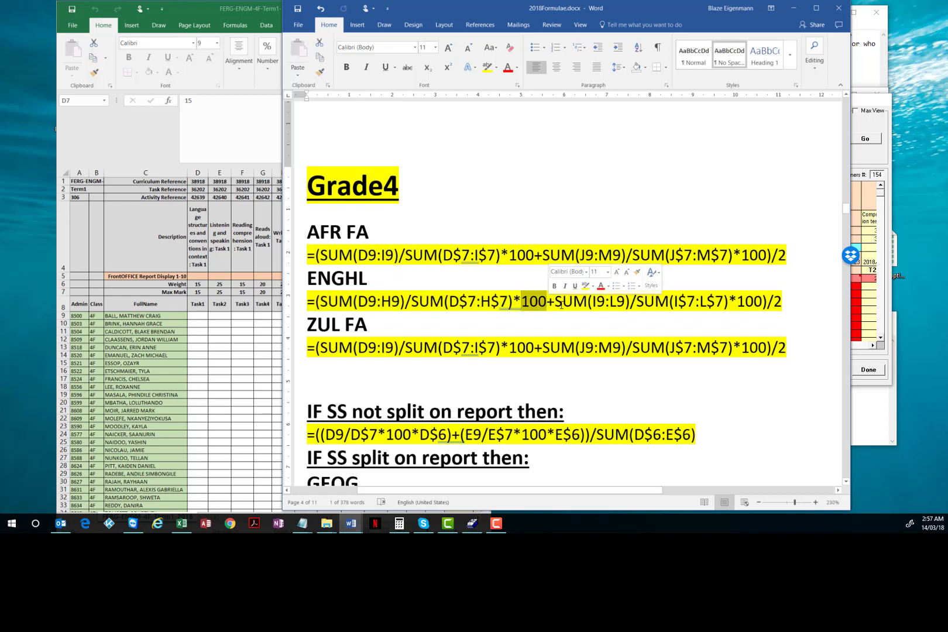
pyautogui.hotkey('alt', 'Tab')
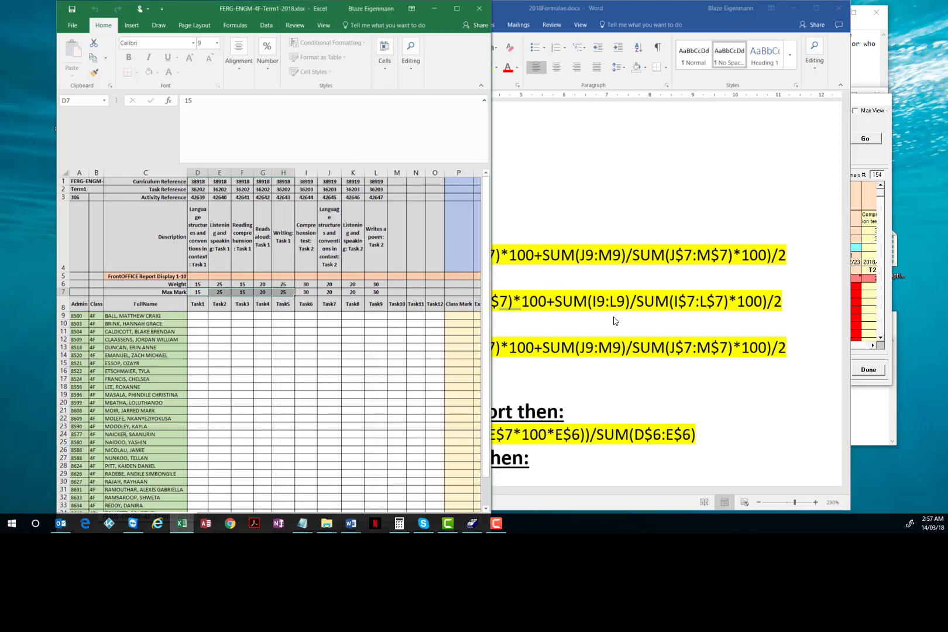
pyautogui.click(861, 302)
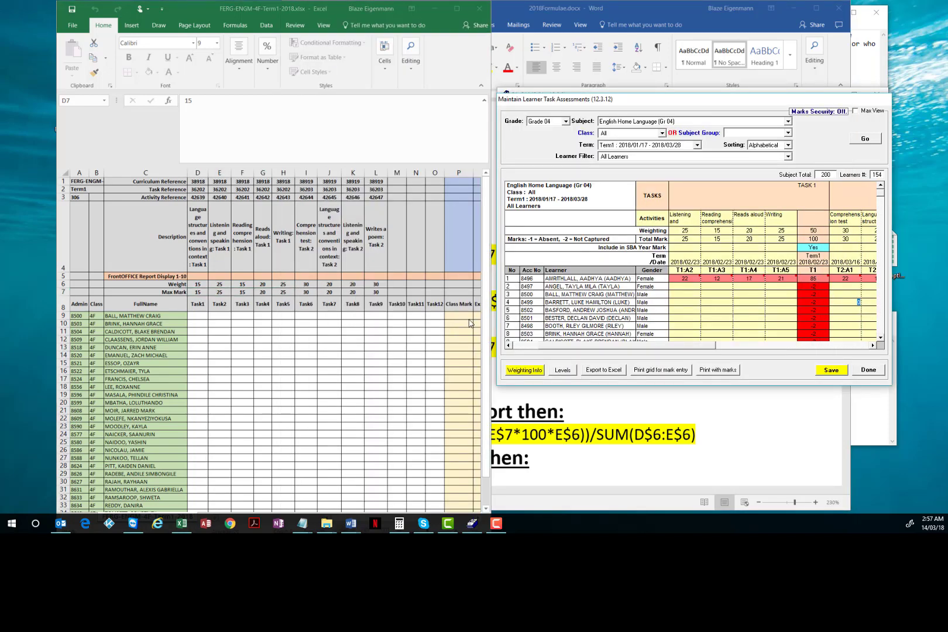
pyautogui.click(534, 387)
pyautogui.doubleClick(533, 300)
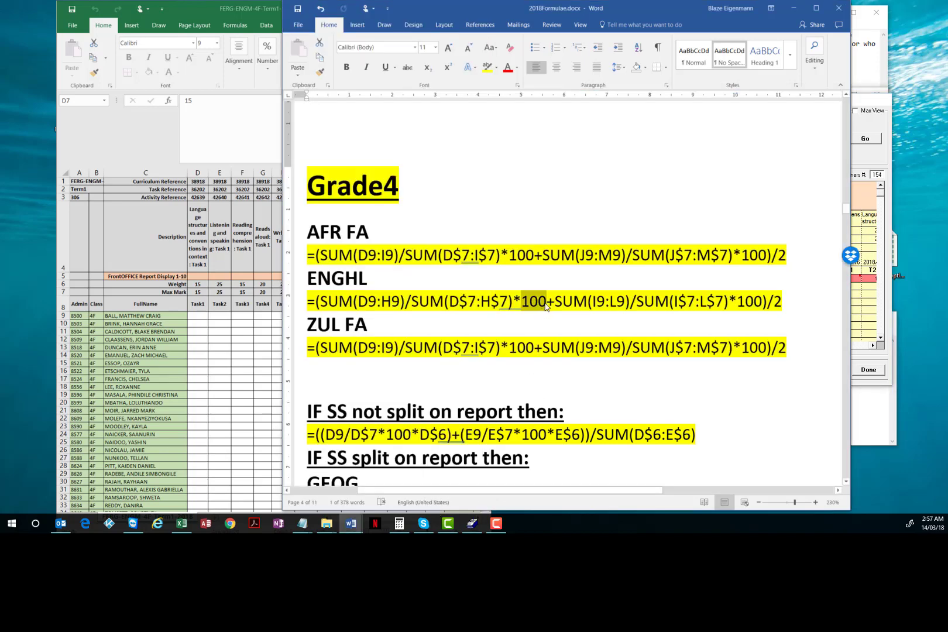
# Compare the formula's SUM(I9:L9) part with marksheet cells I9:L9 and the Task 2 activity marks in SA-SAMS
pyautogui.moveTo(553, 301); pyautogui.dragTo(629, 301)
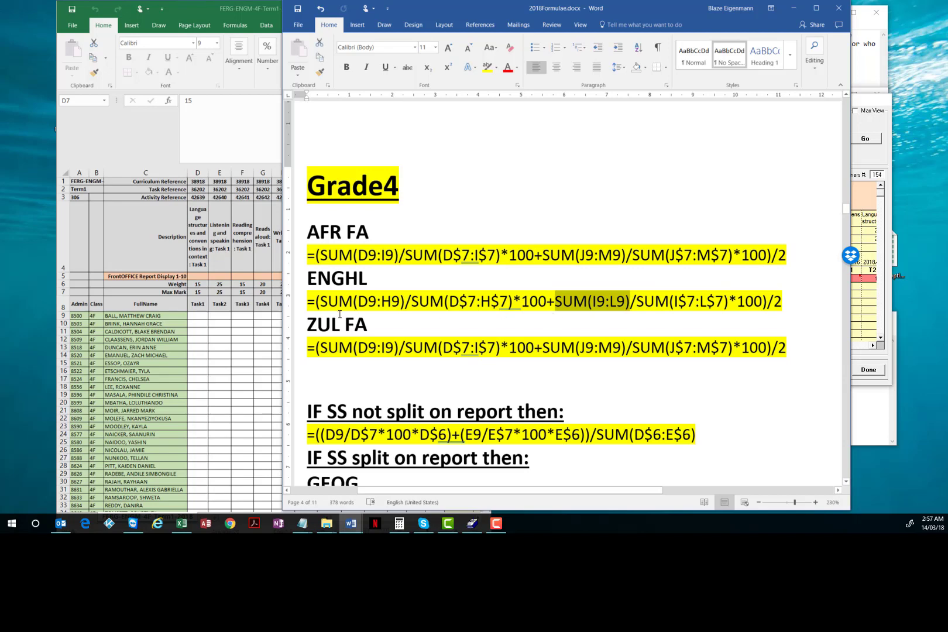
pyautogui.click(239, 340)
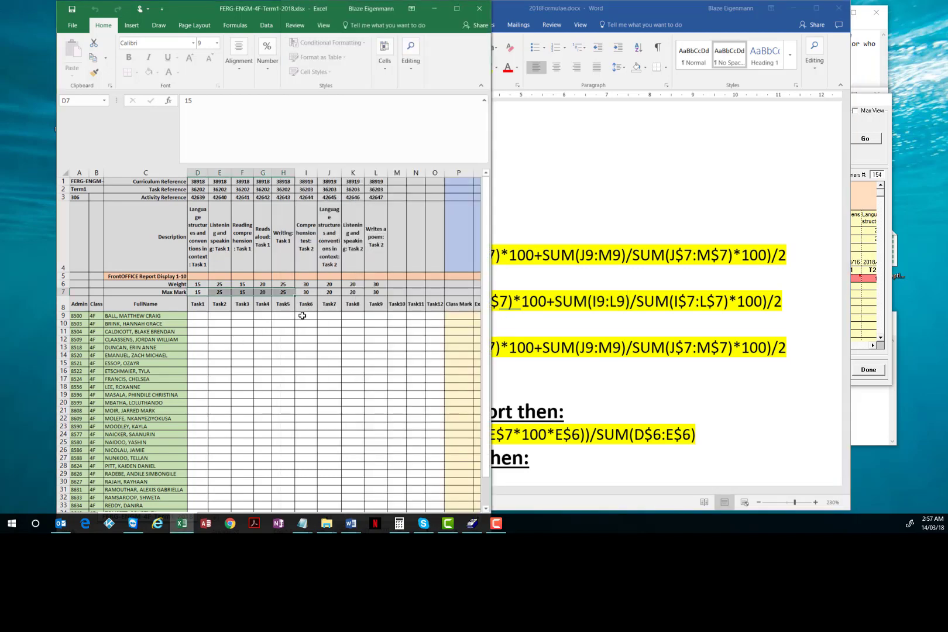
pyautogui.moveTo(306, 316); pyautogui.dragTo(384, 316)
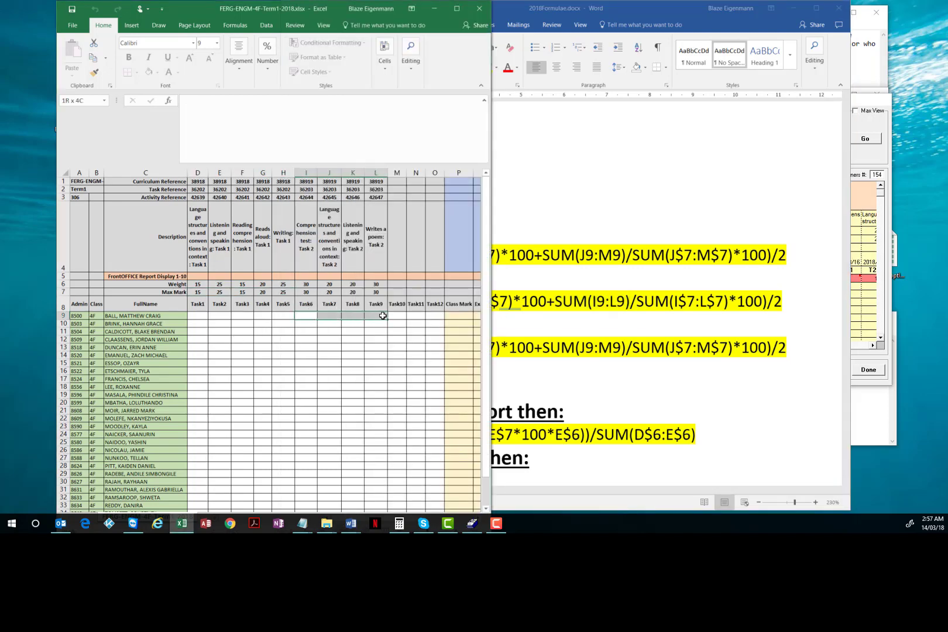
pyautogui.click(497, 394)
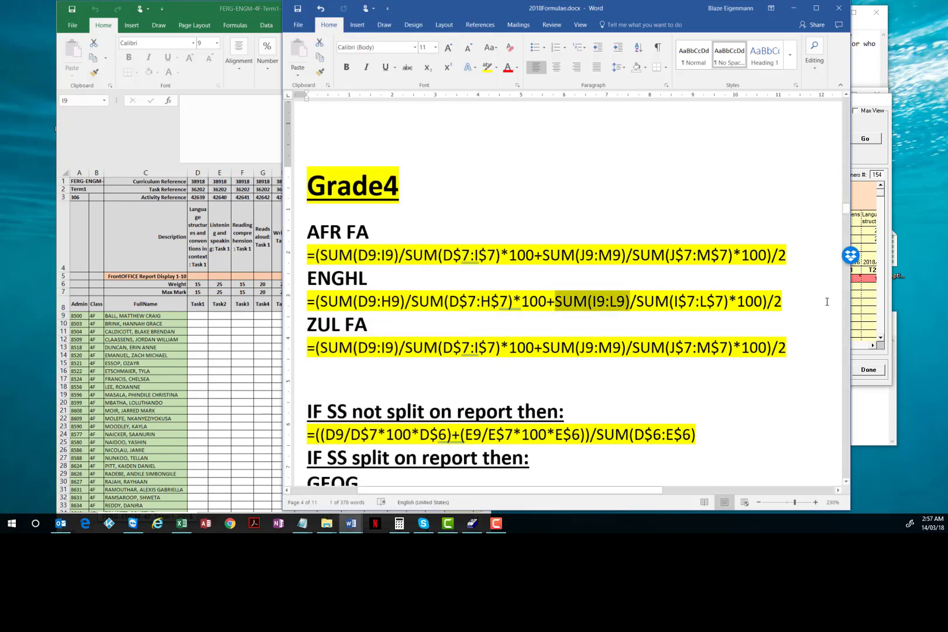
pyautogui.click(863, 304)
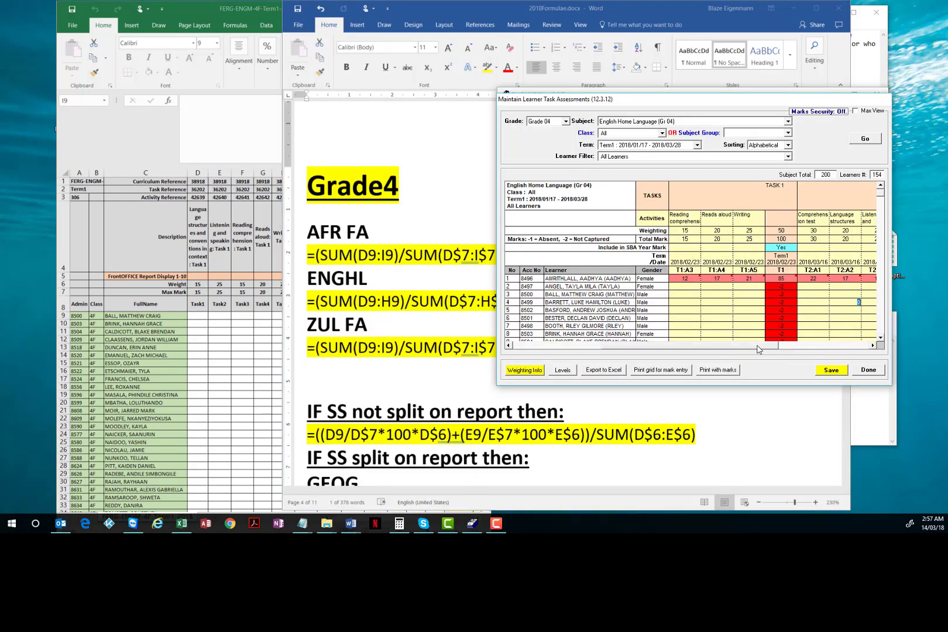
pyautogui.moveTo(758, 350); pyautogui.dragTo(804, 348)
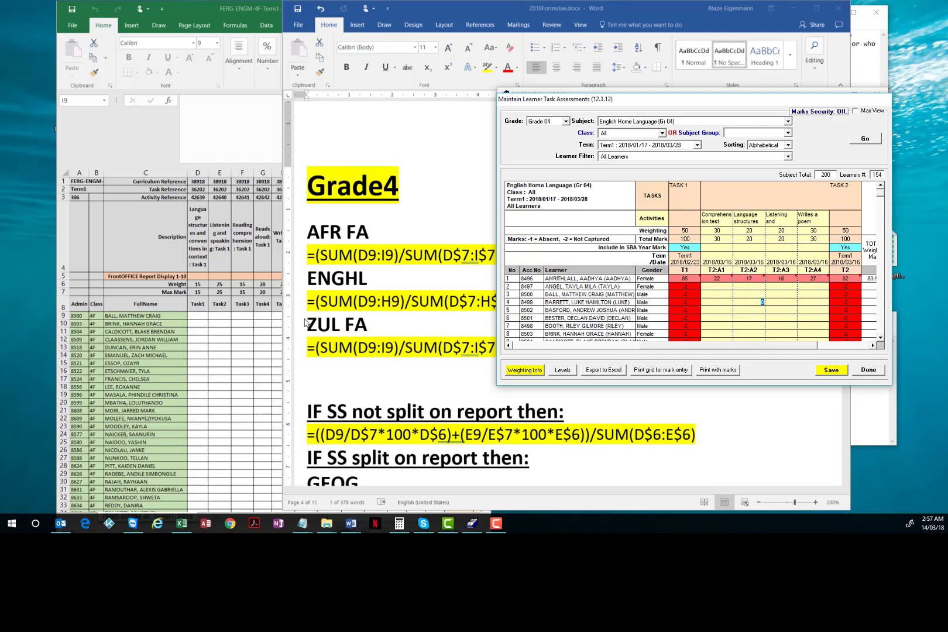
pyautogui.click(386, 352)
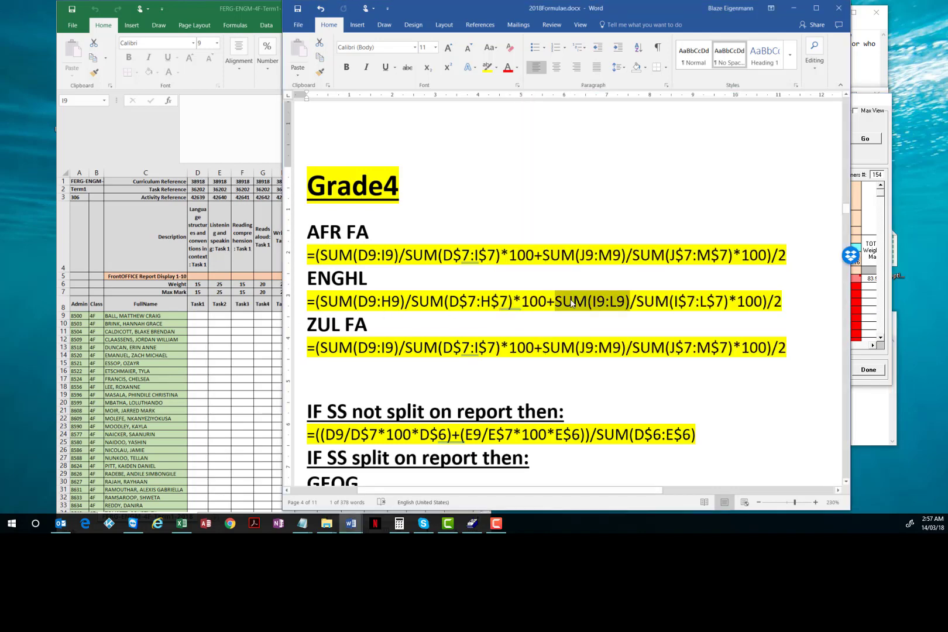
# Compare the formula's SUM(I$7:L$7) divisor with the Task 2 max marks in marksheet cells I7:L7
pyautogui.click(653, 302)
pyautogui.moveTo(637, 303); pyautogui.dragTo(737, 303)
pyautogui.moveTo(279, 312); pyautogui.dragTo(491, 312)
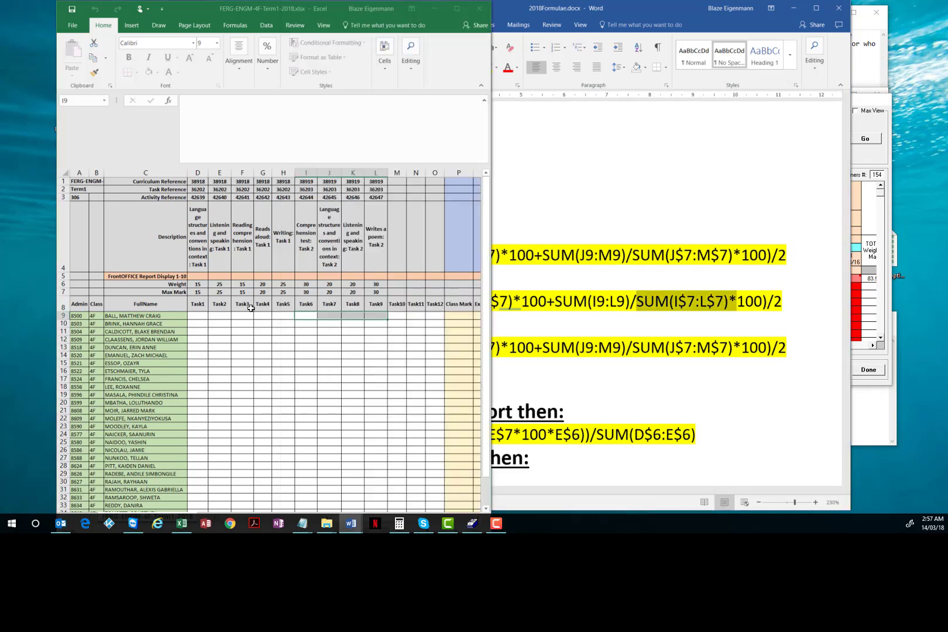
pyautogui.moveTo(305, 292); pyautogui.dragTo(381, 290)
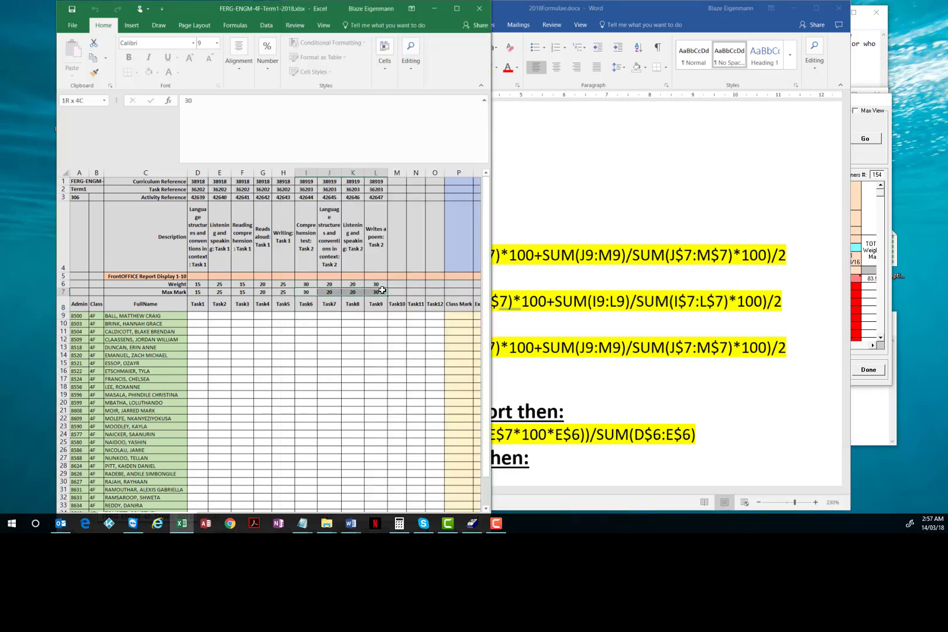
# Recheck the SUM(I$7:L$7) part of the ENGHL formula in the Word document against the Max Mark row of the marksheet
pyautogui.click(693, 303)
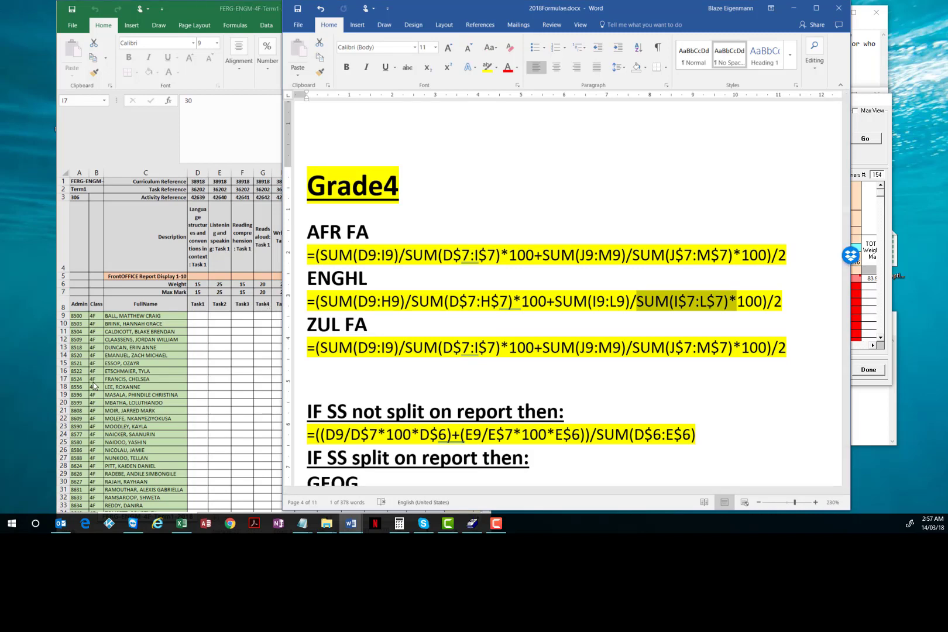
pyautogui.hotkey('alt', 'Tab')
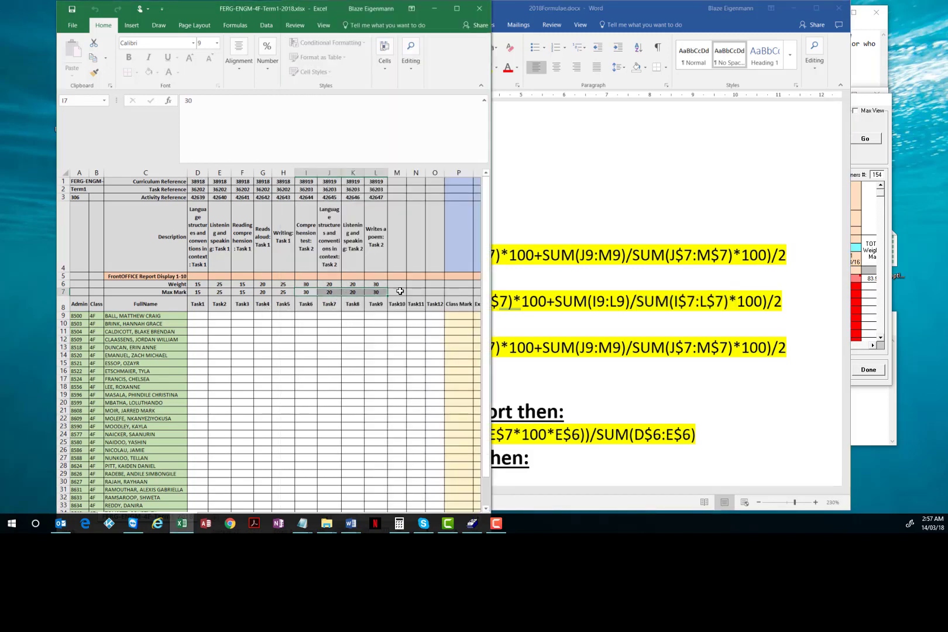
pyautogui.click(708, 301)
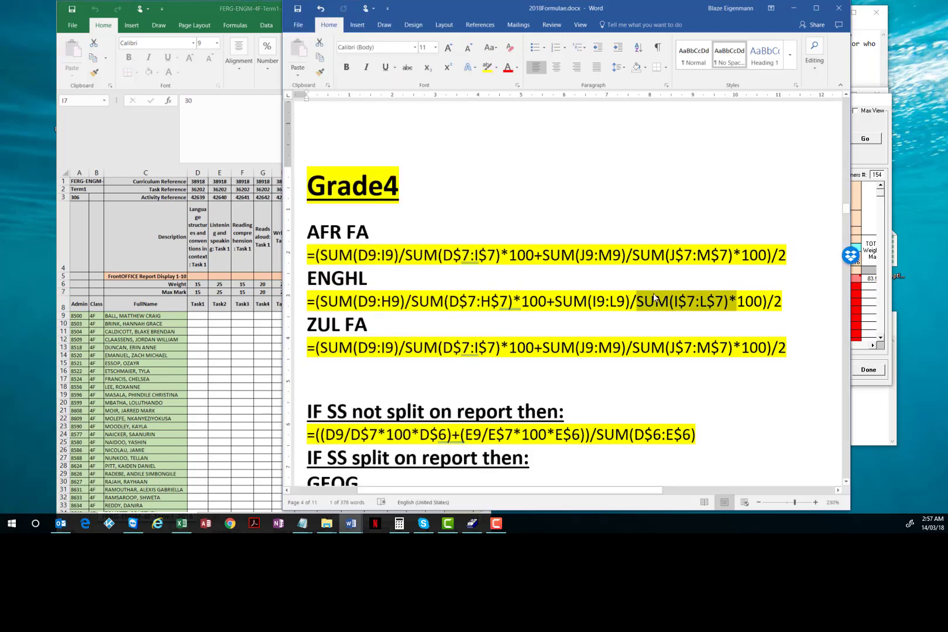
# Compare the two *100 halves of the ENGHL formula and its division by 2 with the T1 and T2 columns in SA-SAMS
pyautogui.click(778, 255)
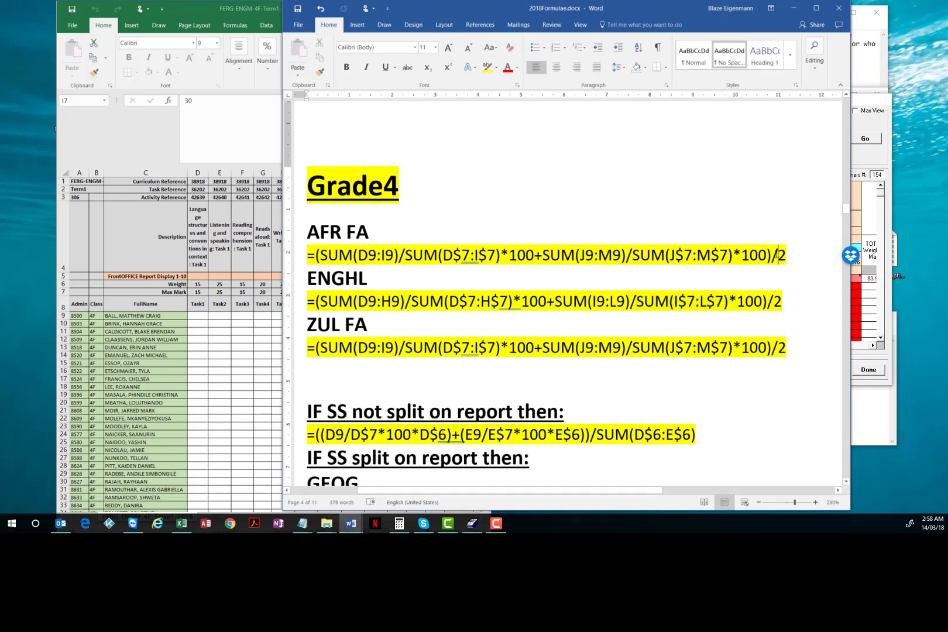
pyautogui.click(873, 311)
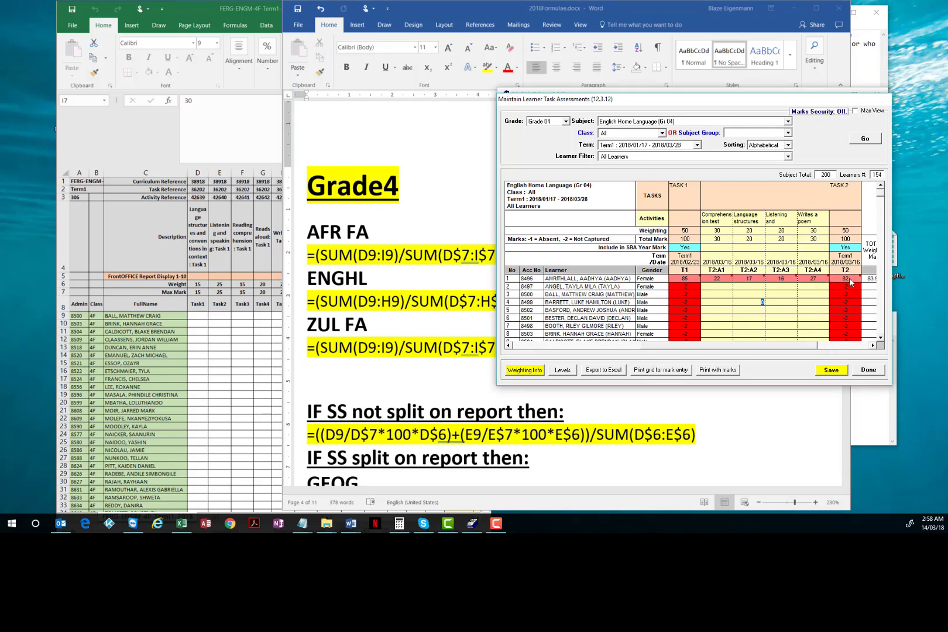
pyautogui.click(416, 309)
pyautogui.moveTo(485, 301); pyautogui.dragTo(307, 301)
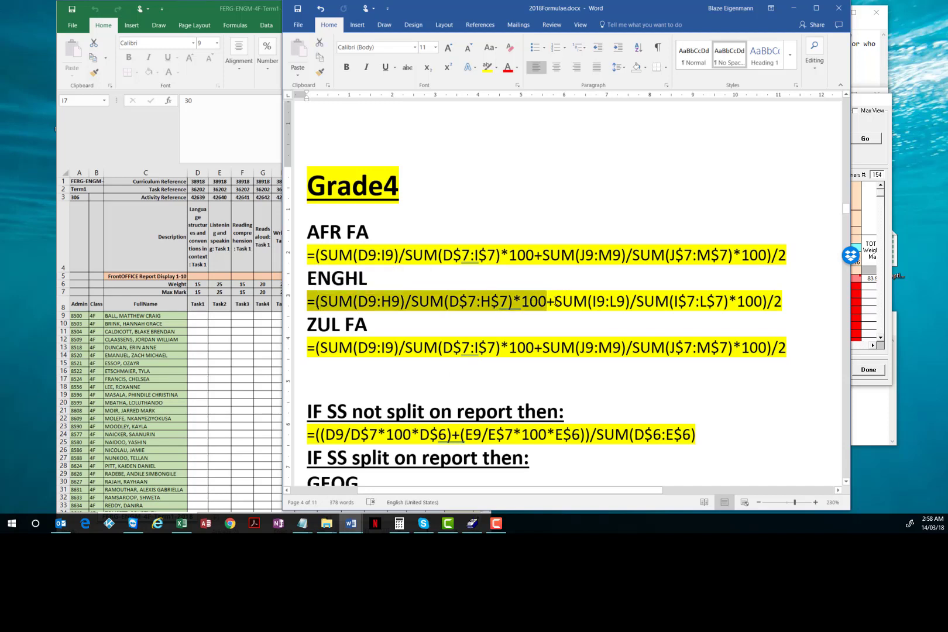
pyautogui.moveTo(553, 301); pyautogui.dragTo(763, 301)
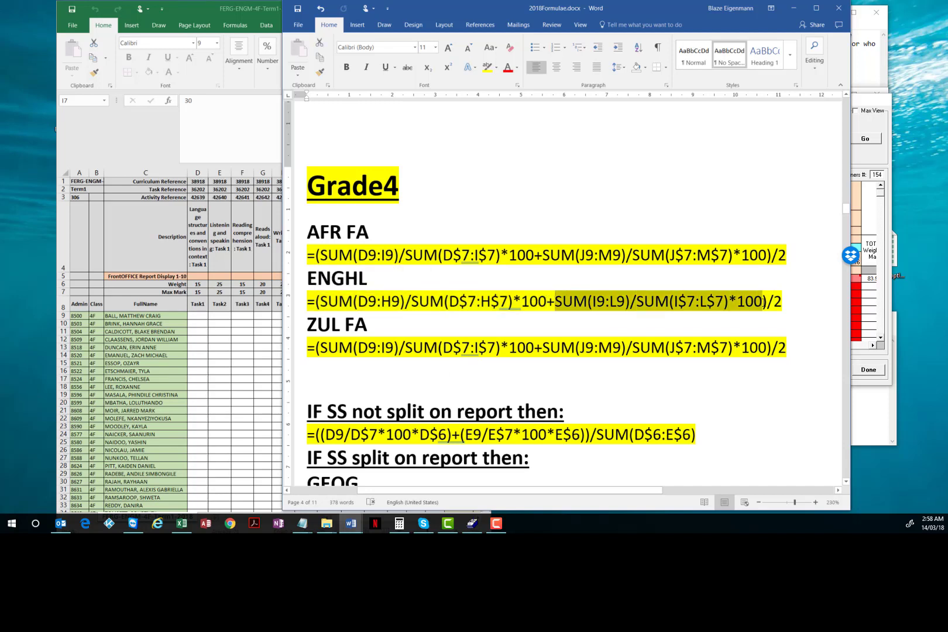
pyautogui.click(855, 288)
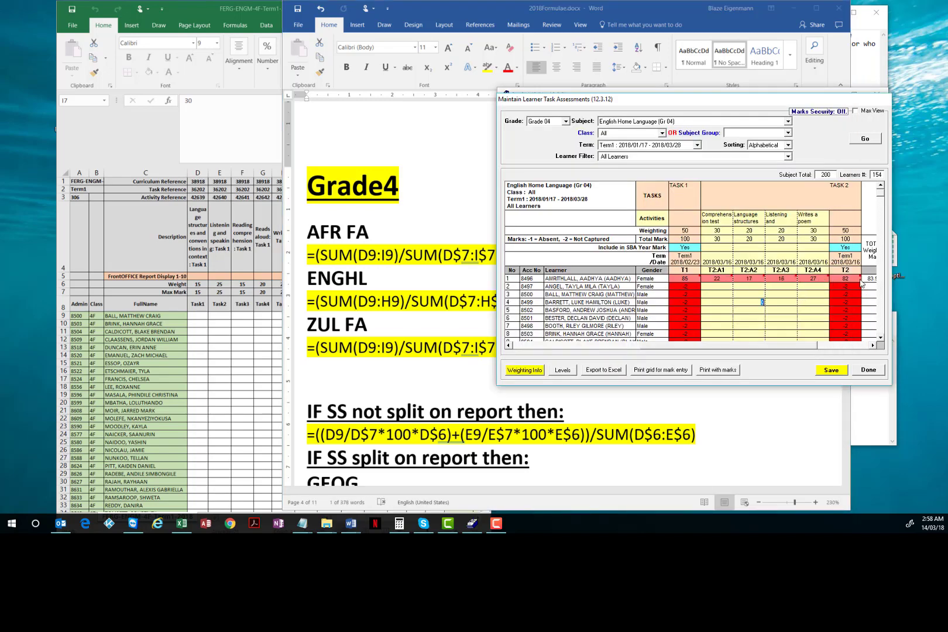
pyautogui.click(371, 324)
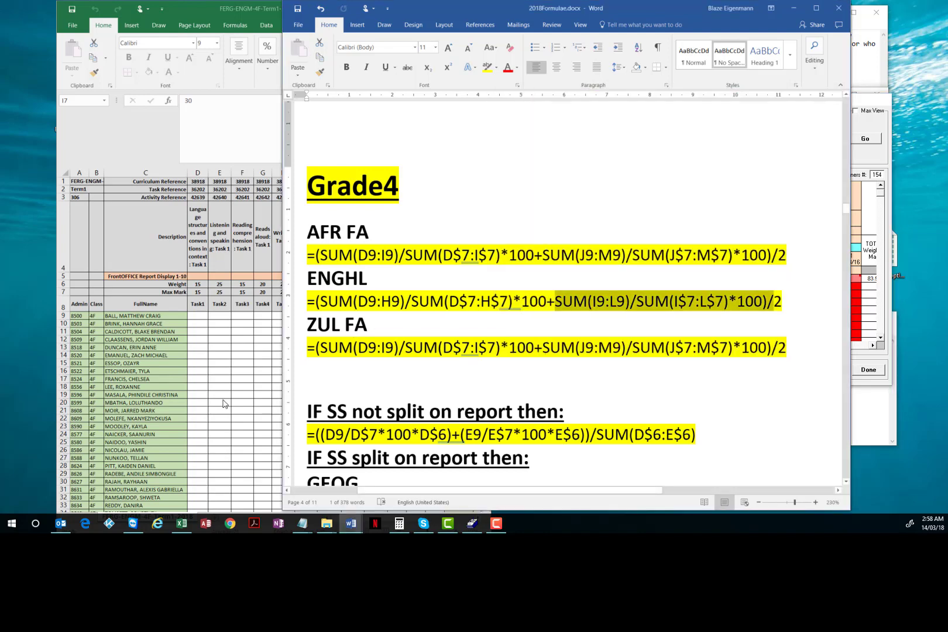
pyautogui.click(426, 323)
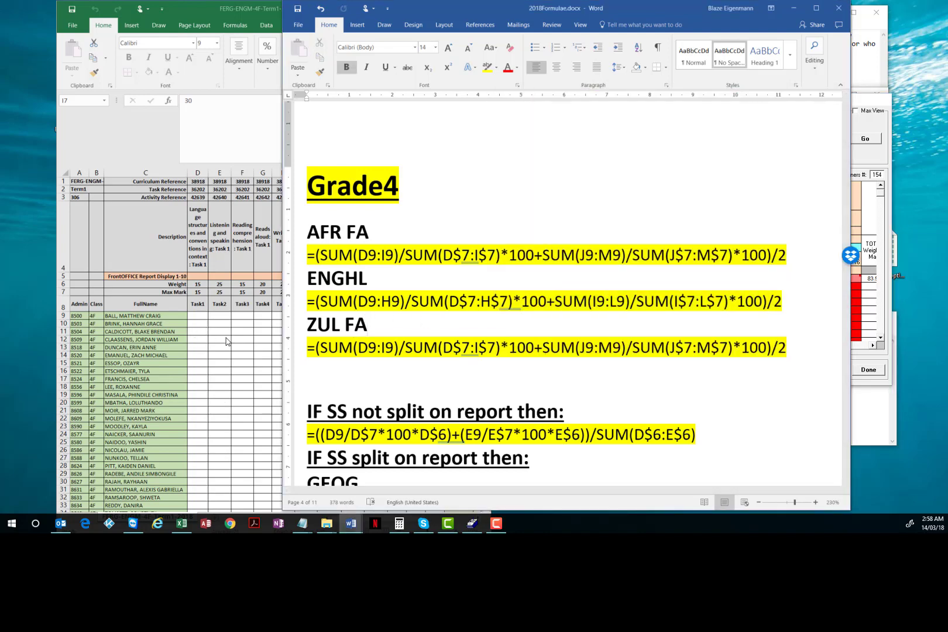
# Widen the Excel marksheet window to reach the Report Mark column and start the formula in R9 with =sum(D9:H9)
pyautogui.click(52, 399)
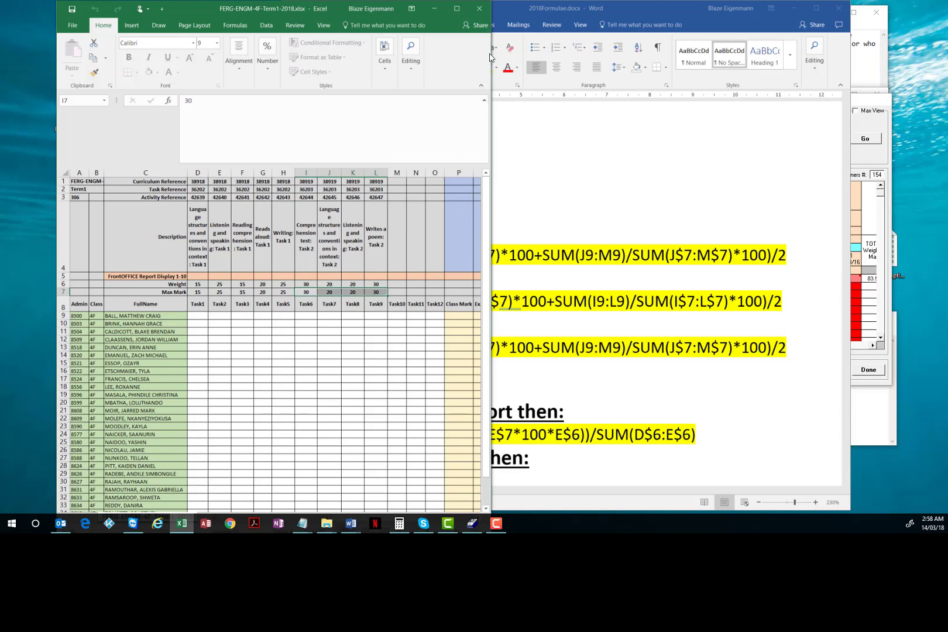
pyautogui.moveTo(492, 61); pyautogui.dragTo(622, 114)
pyautogui.click(512, 316)
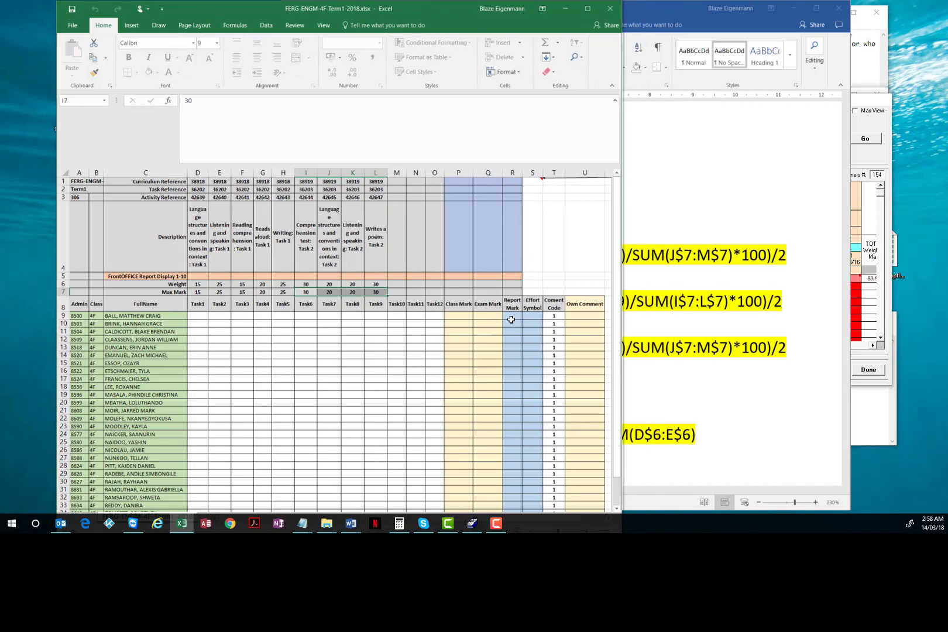
pyautogui.click(203, 124)
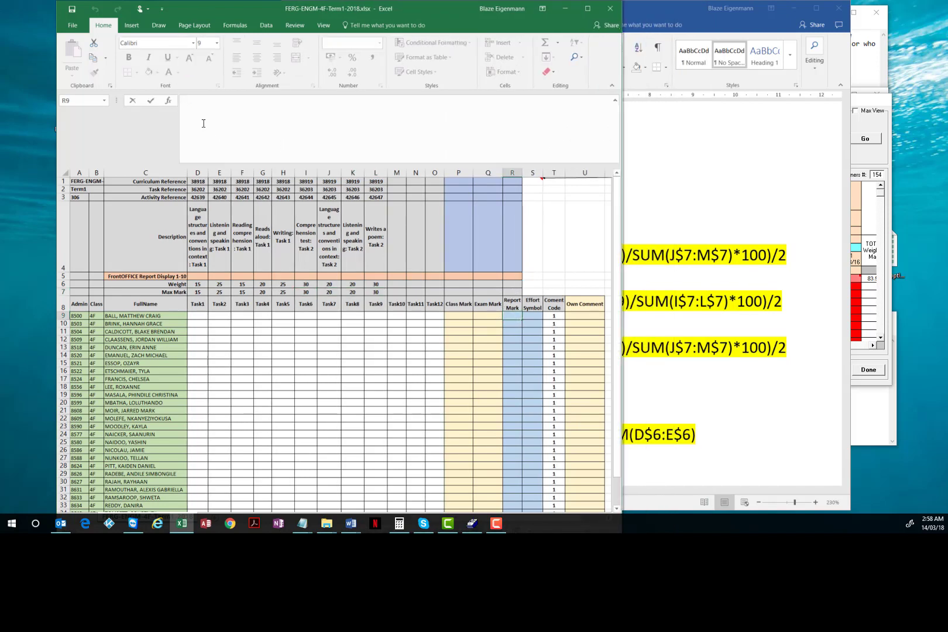
pyautogui.write('=sum')
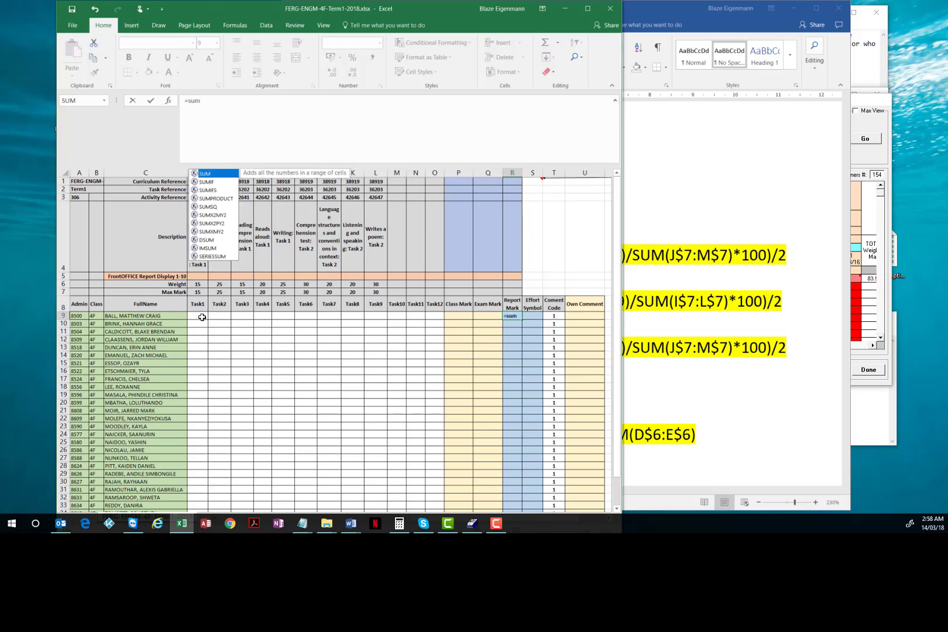
pyautogui.write('(')
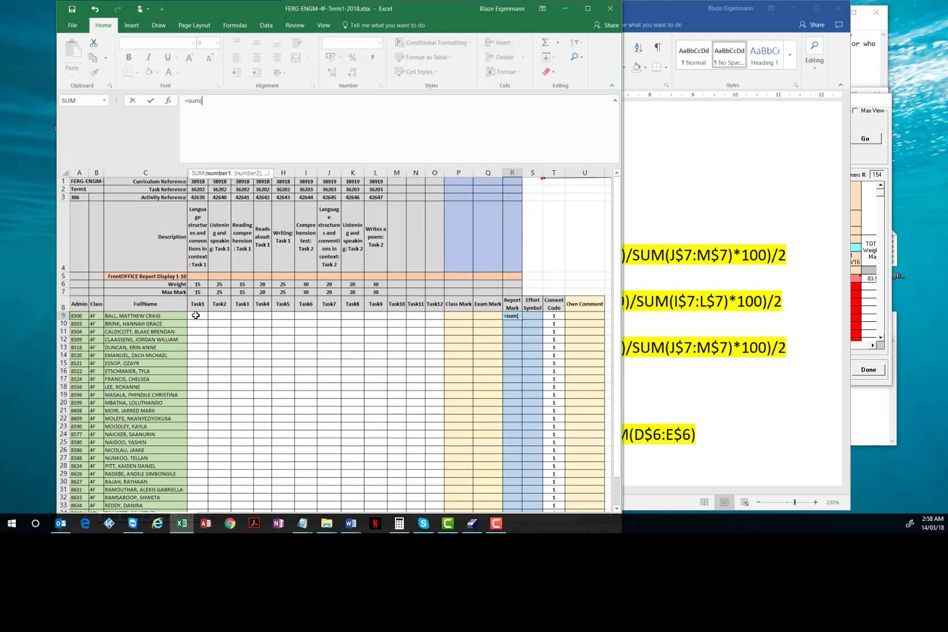
pyautogui.moveTo(195, 316); pyautogui.dragTo(286, 317)
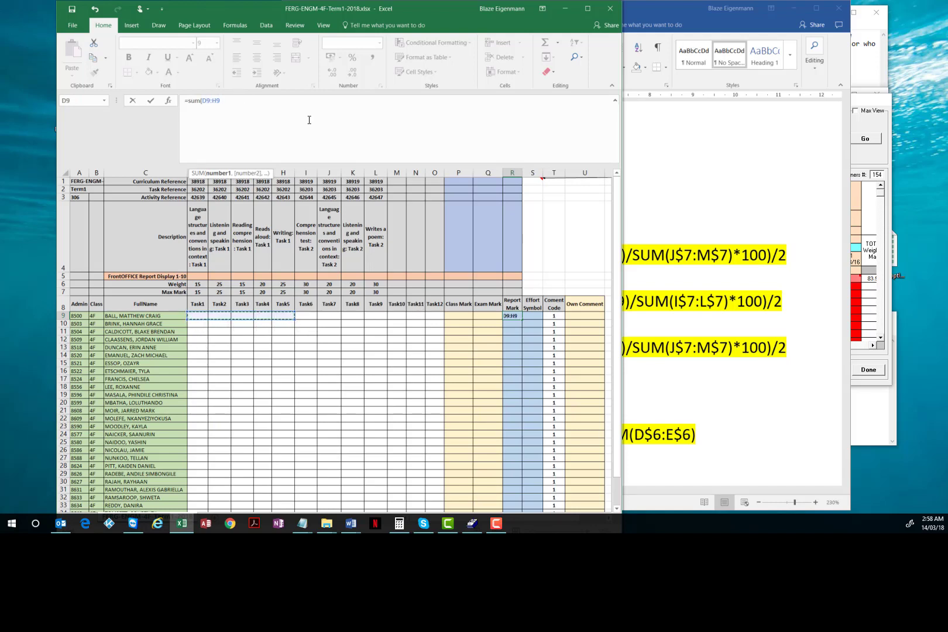
pyautogui.write(')')
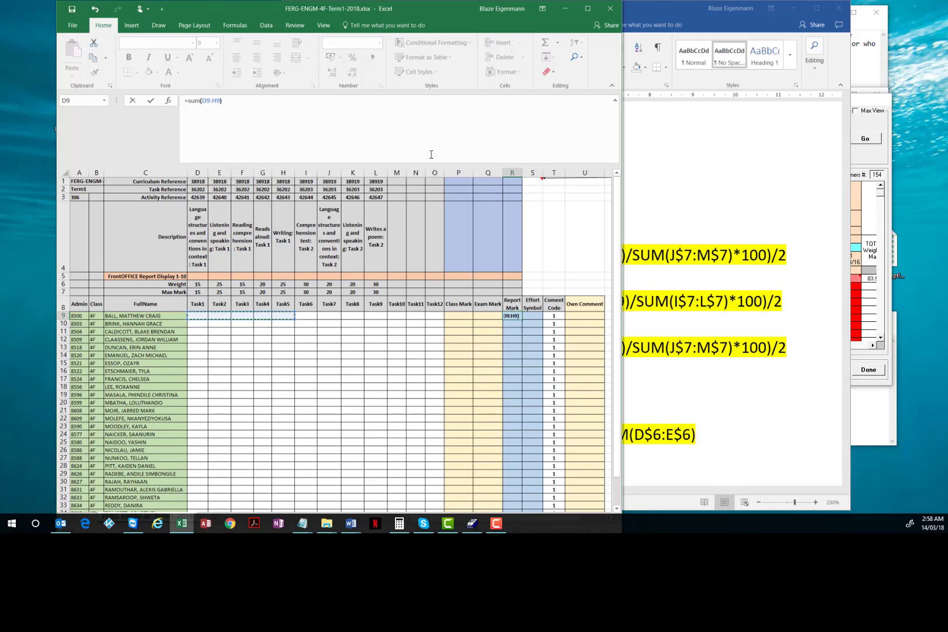
# Check the reference formula in Word and extend the R9 formula in Excel with the Task 1 divisor /sum(D7:H7)
pyautogui.click(684, 8)
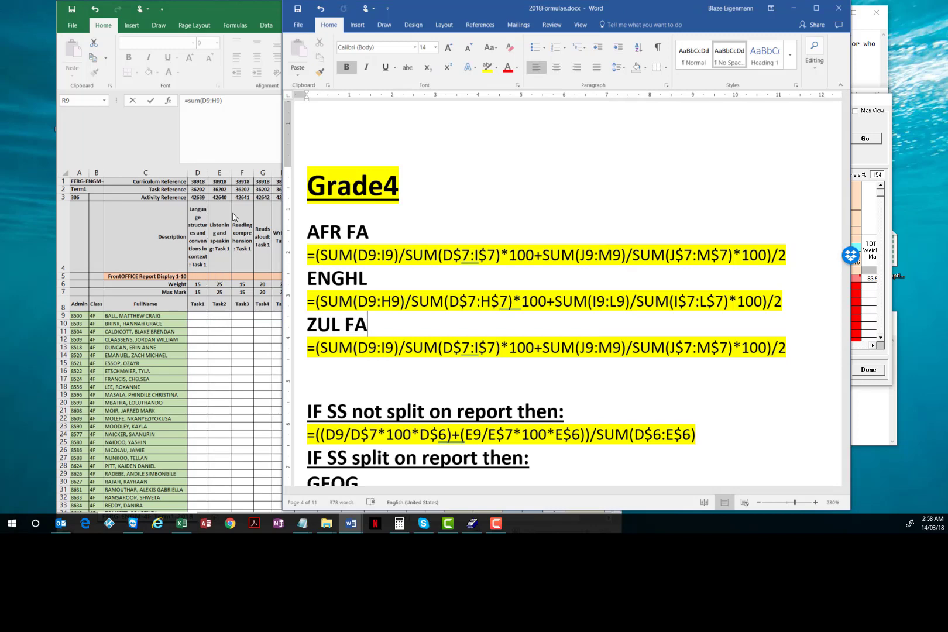
pyautogui.click(215, 11)
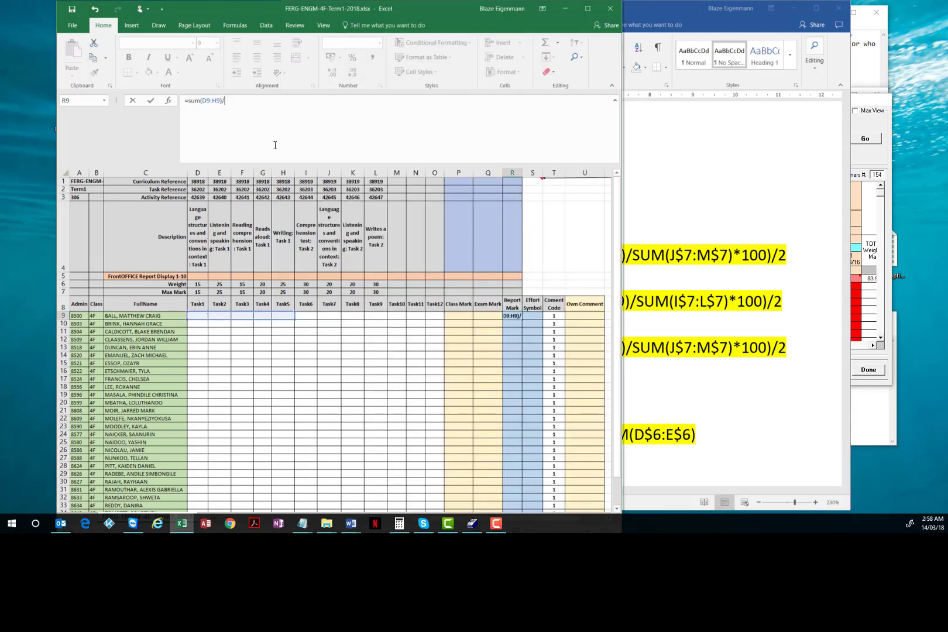
pyautogui.write('sum')
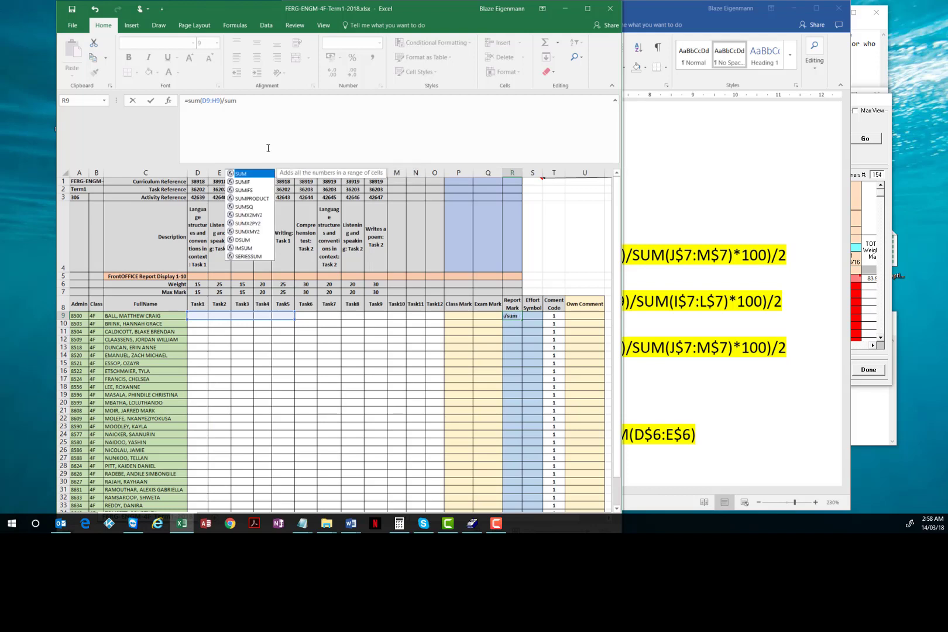
pyautogui.write('(')
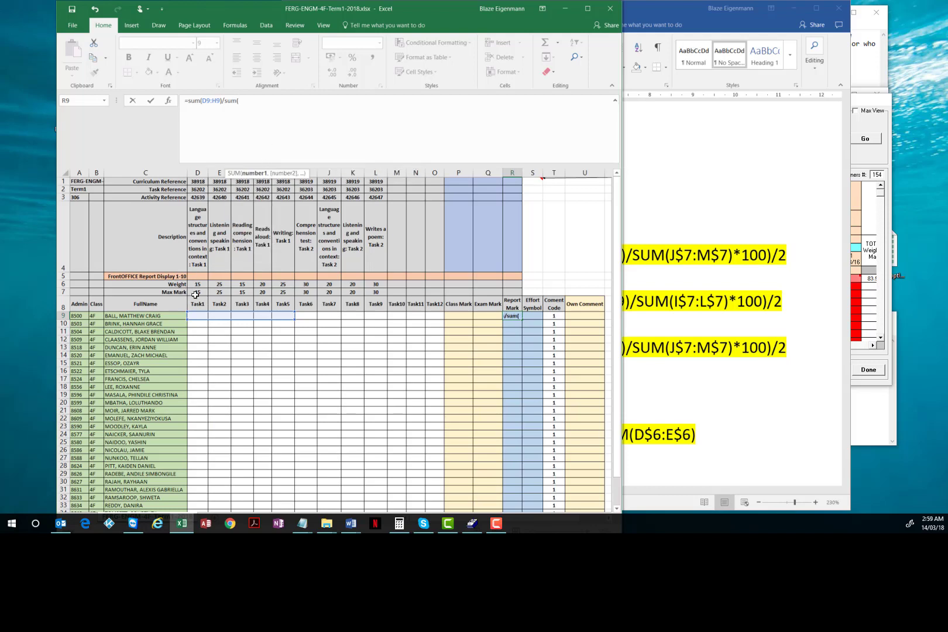
pyautogui.moveTo(196, 294); pyautogui.dragTo(283, 292)
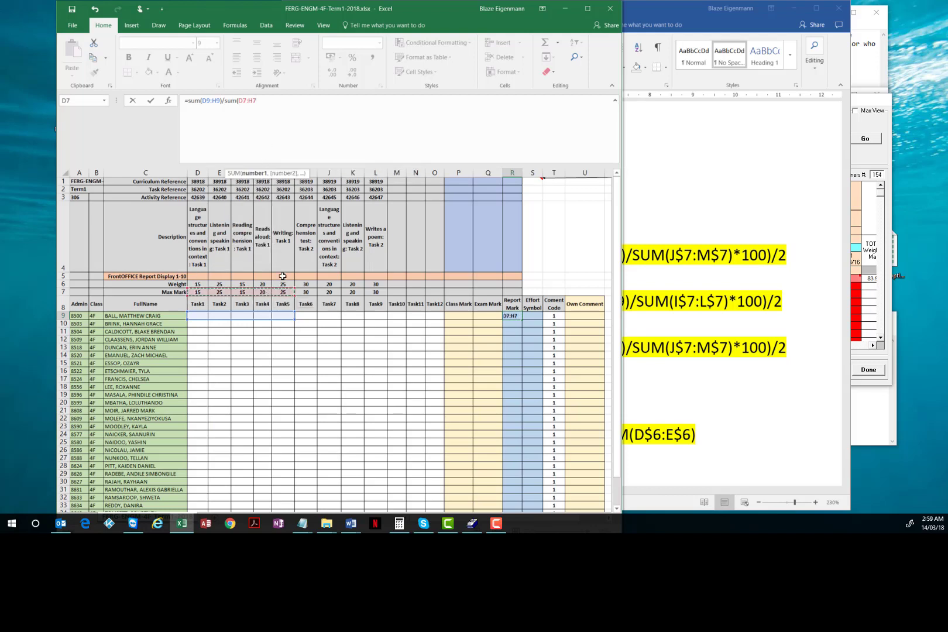
pyautogui.write(')')
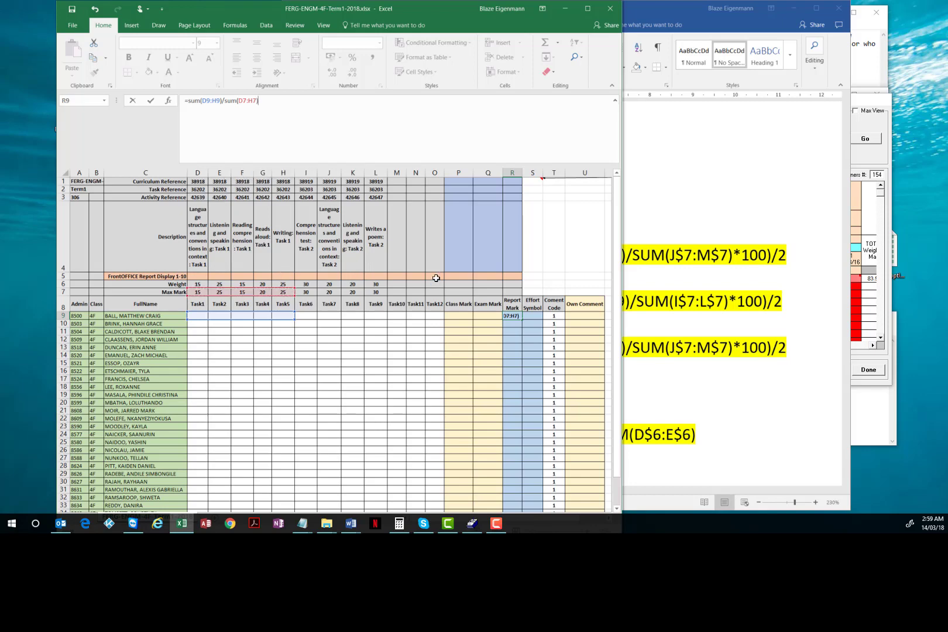
# Check the reference formula in Word, multiply the Task 1 part of the R9 formula by 100 and enclose it in brackets
pyautogui.click(681, 328)
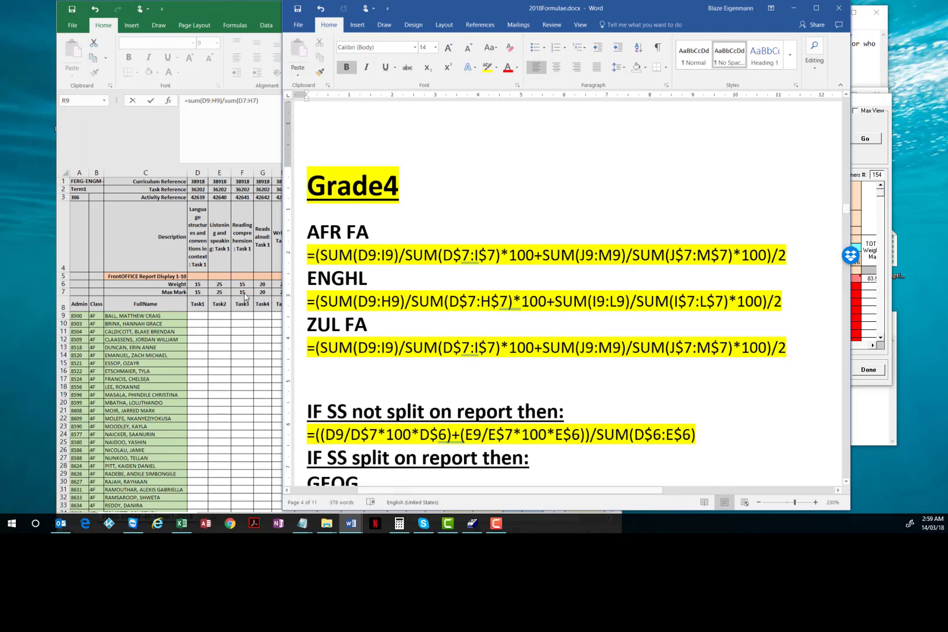
pyautogui.click(247, 298)
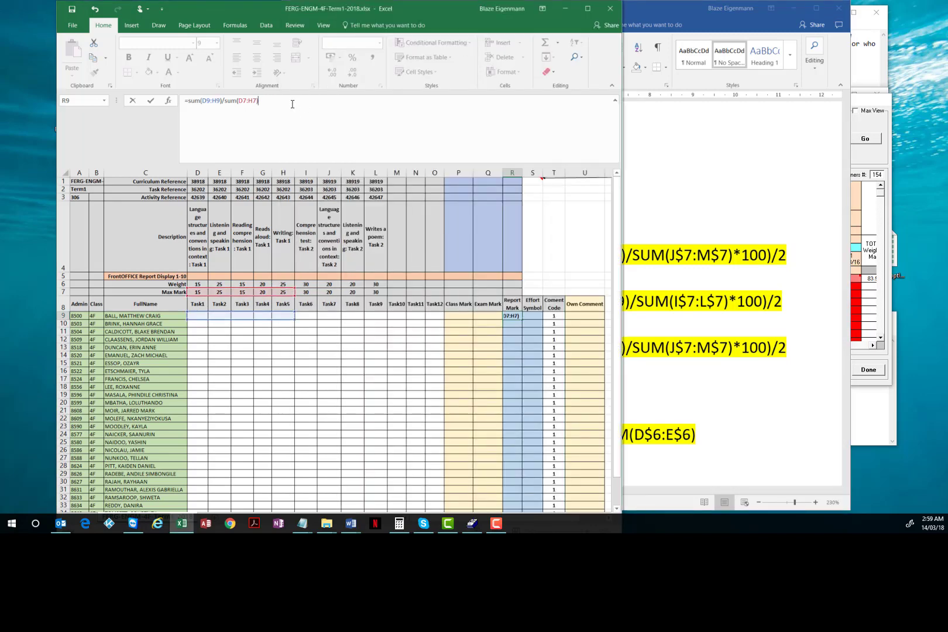
pyautogui.write('*1')
pyautogui.write('00')
pyautogui.write(')/sum')
pyautogui.write('(')
# Add the Task 2 half to the R9 formula as sum(I9:L9)/sum(I7:L7)*100
pyautogui.write('(s')
pyautogui.write('um')
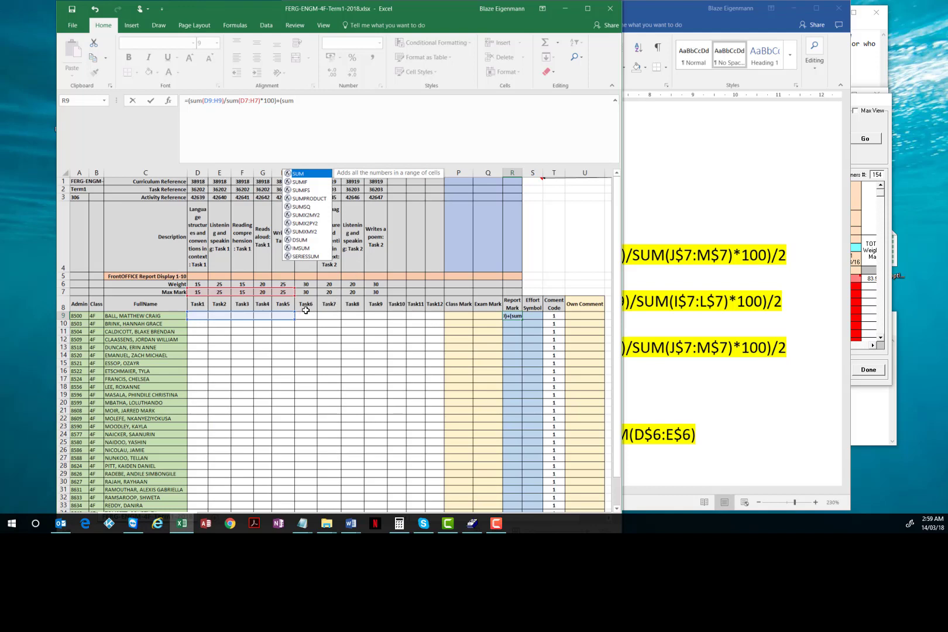
pyautogui.write('(')
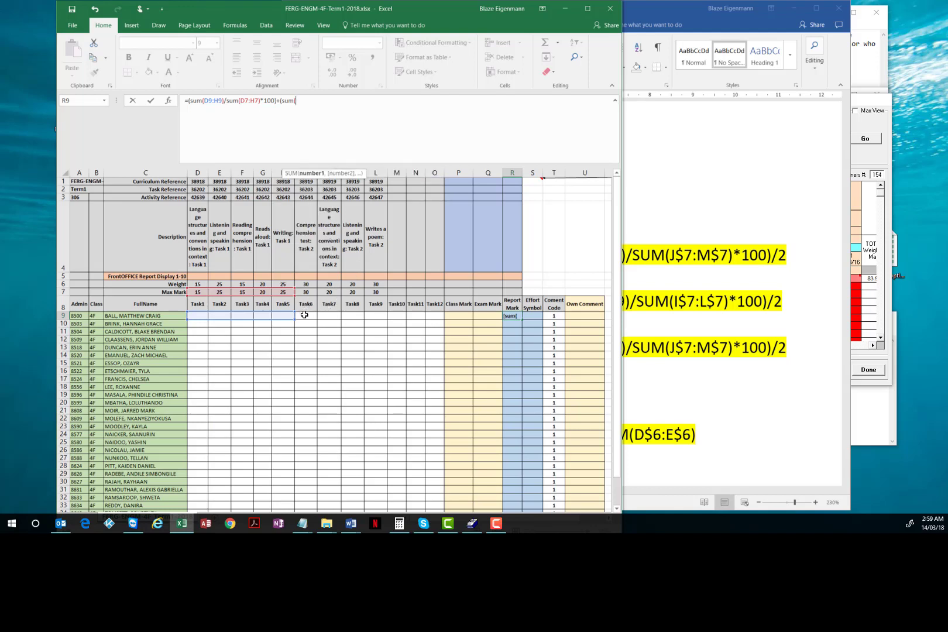
pyautogui.moveTo(307, 314); pyautogui.dragTo(399, 315)
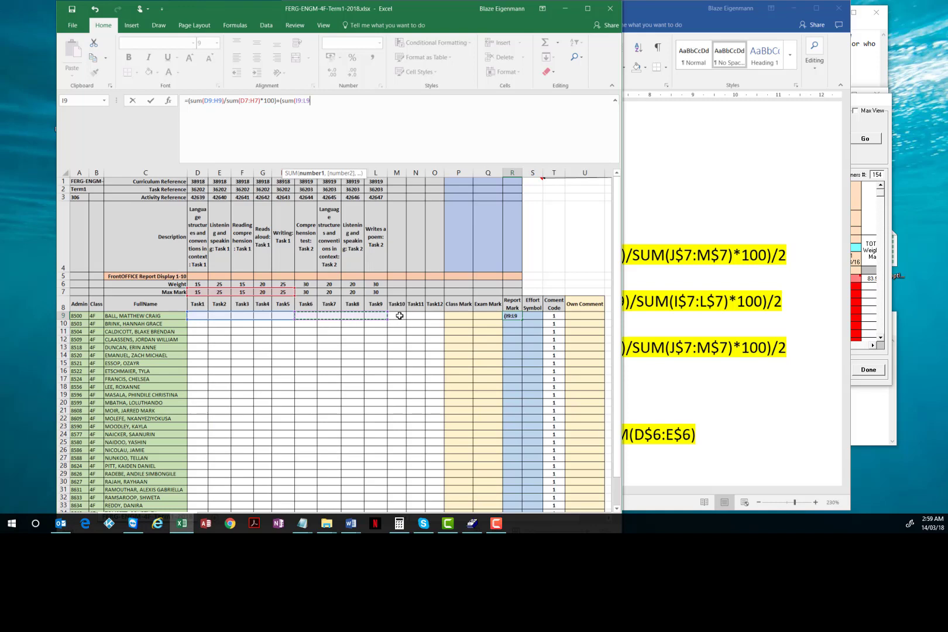
pyautogui.write(')')
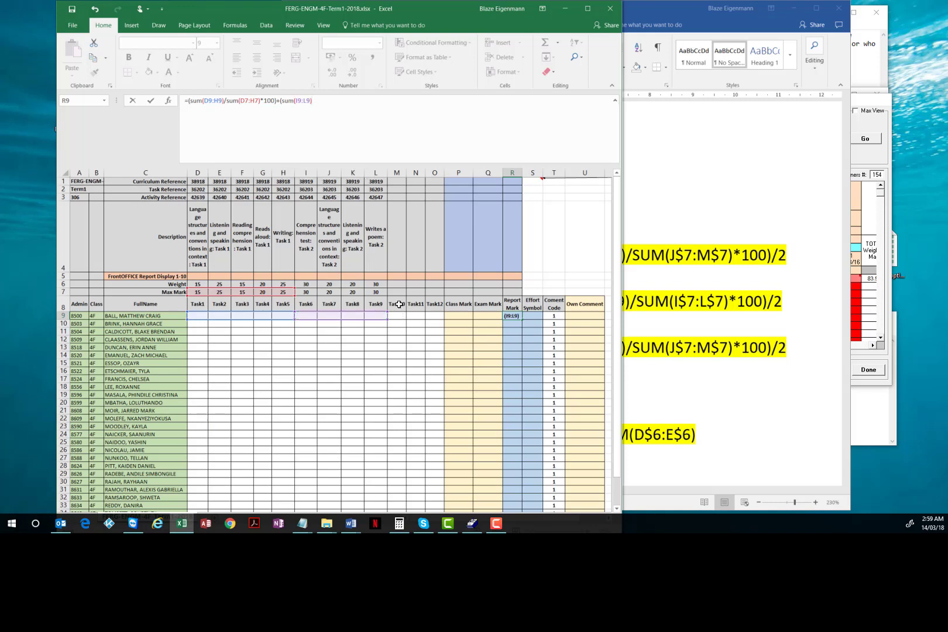
pyautogui.write('/sum(')
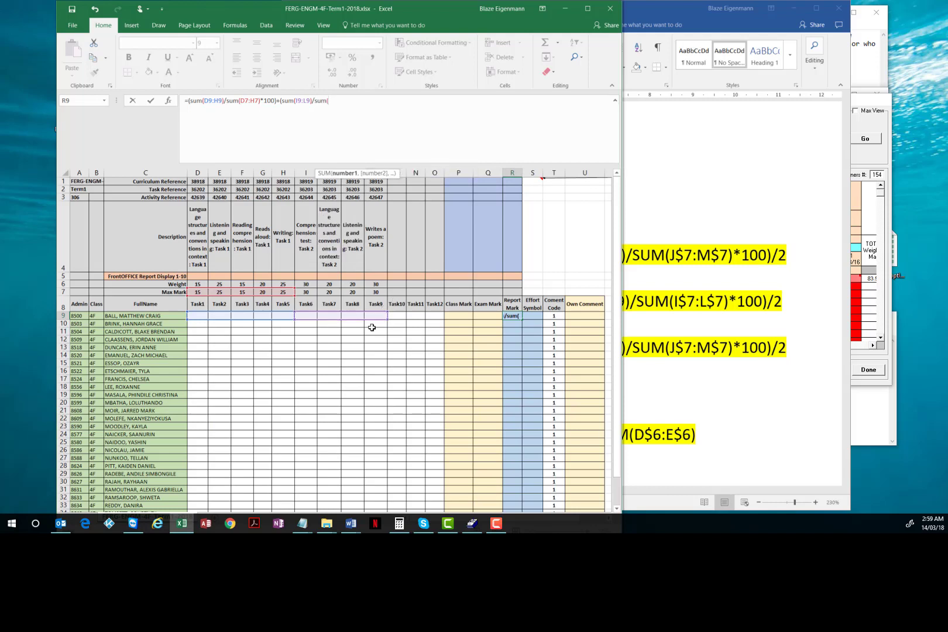
pyautogui.moveTo(304, 291); pyautogui.dragTo(384, 293)
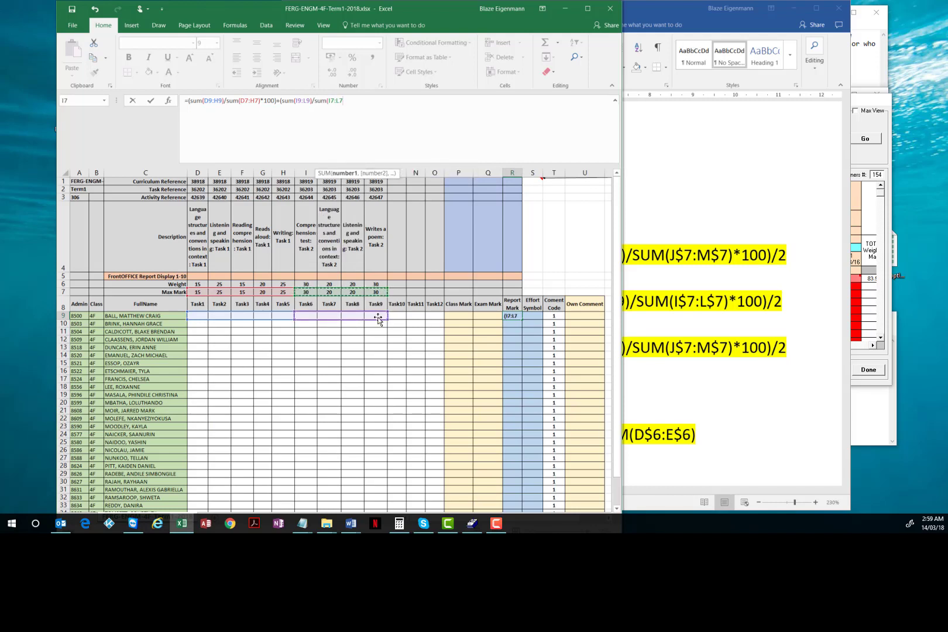
pyautogui.write(')')
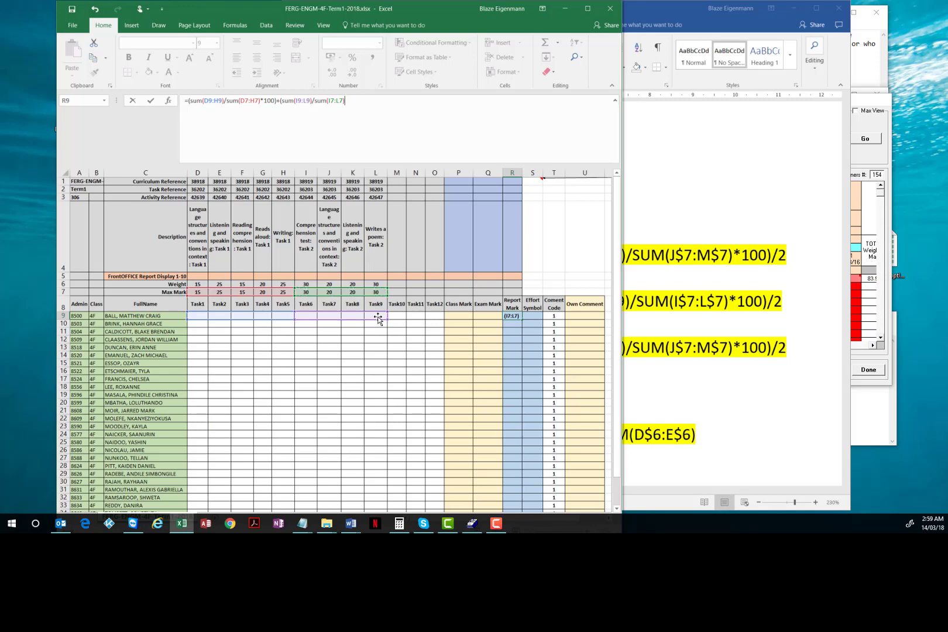
pyautogui.write('*100')
# Add outer brackets around the R9 formula, divide it by 2 and enter it, accepting Excel's proposed bracket correction
pyautogui.write('(')
pyautogui.press('Home')
pyautogui.press('Right')
pyautogui.write('(')
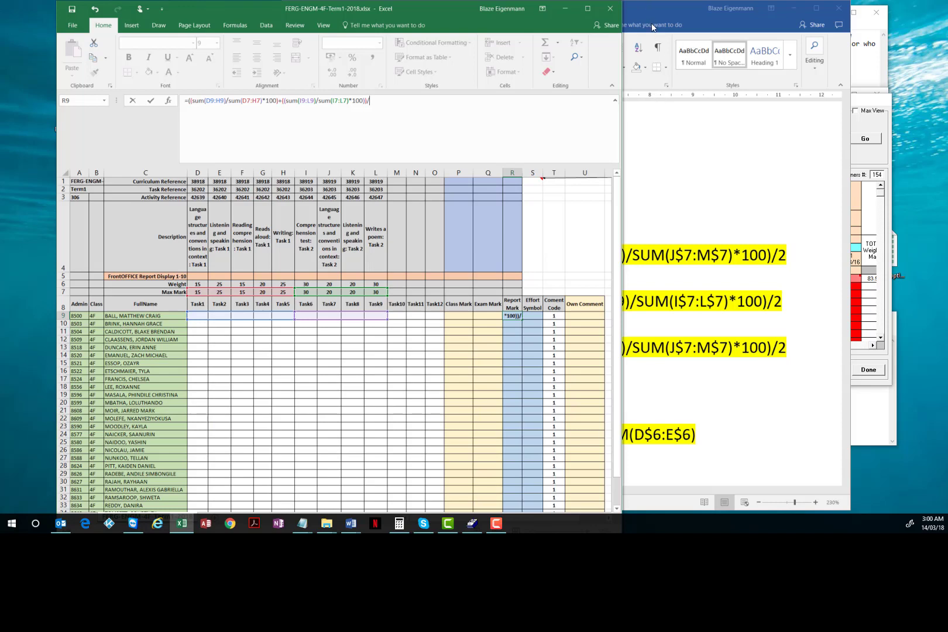
pyautogui.write('2')
pyautogui.click(525, 352)
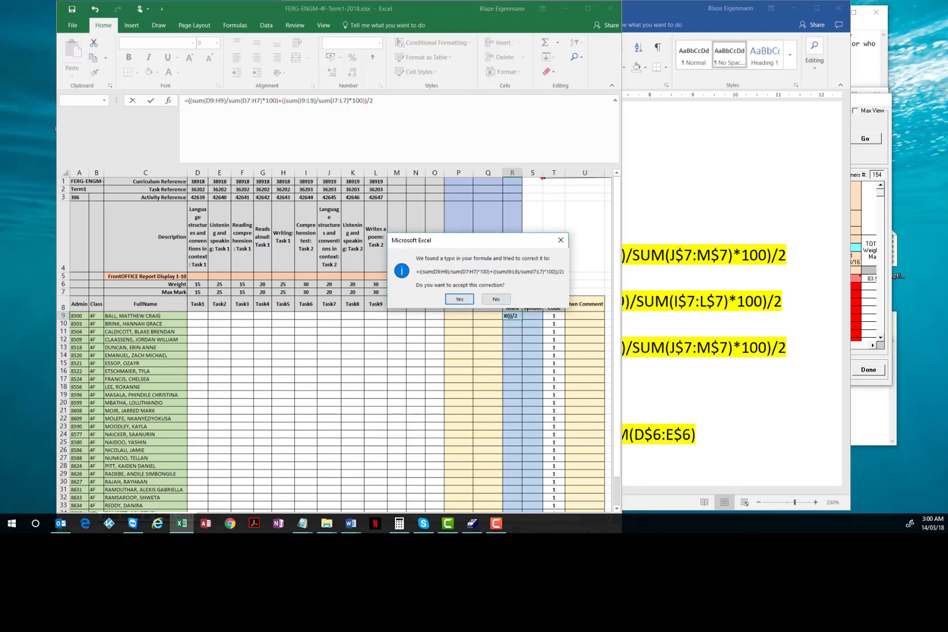
pyautogui.press('Return')
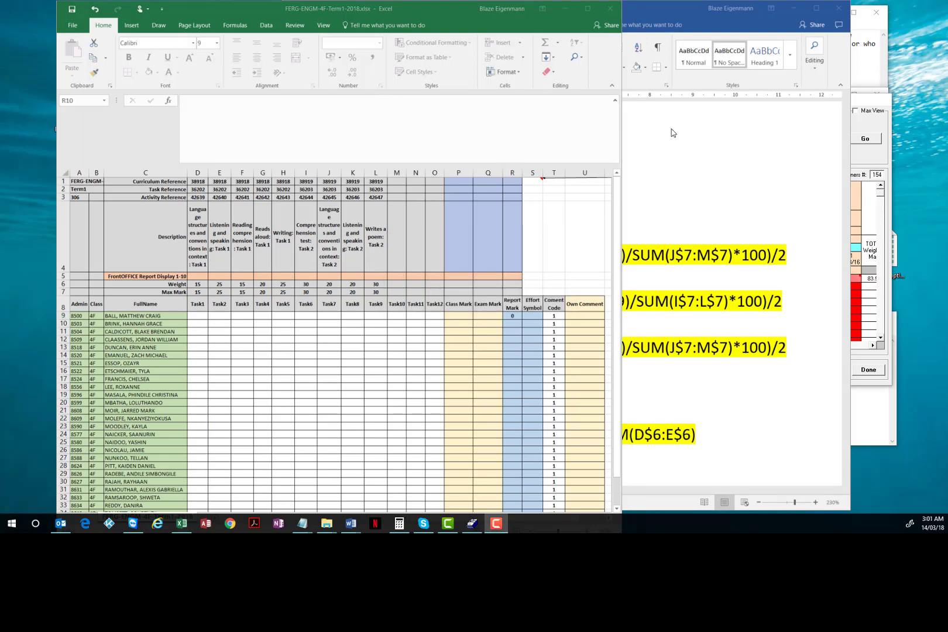
# Inspect the cell ranges used by the Report Mark formula in R9
pyautogui.click(518, 322)
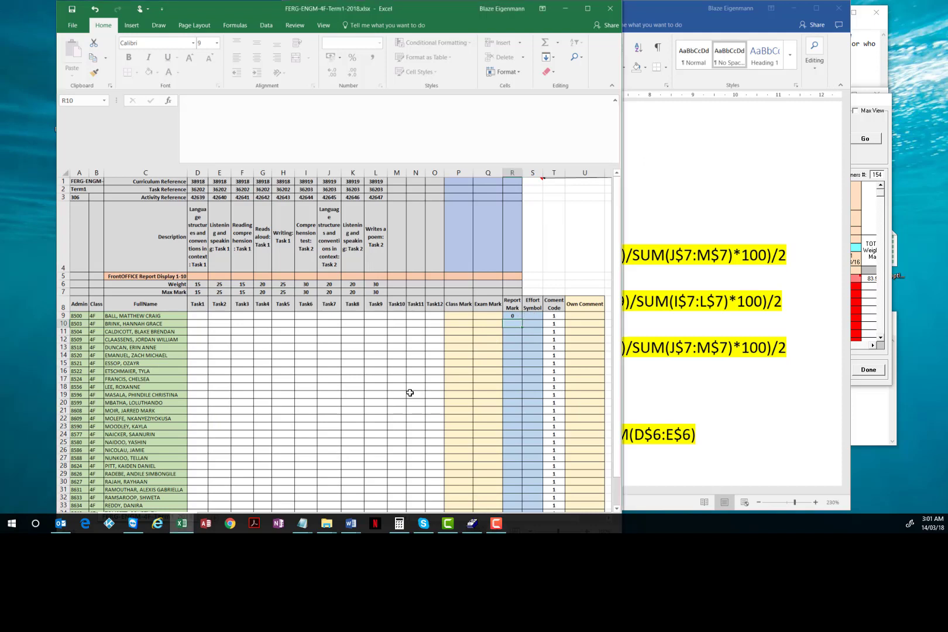
pyautogui.click(512, 315)
pyautogui.click(397, 105)
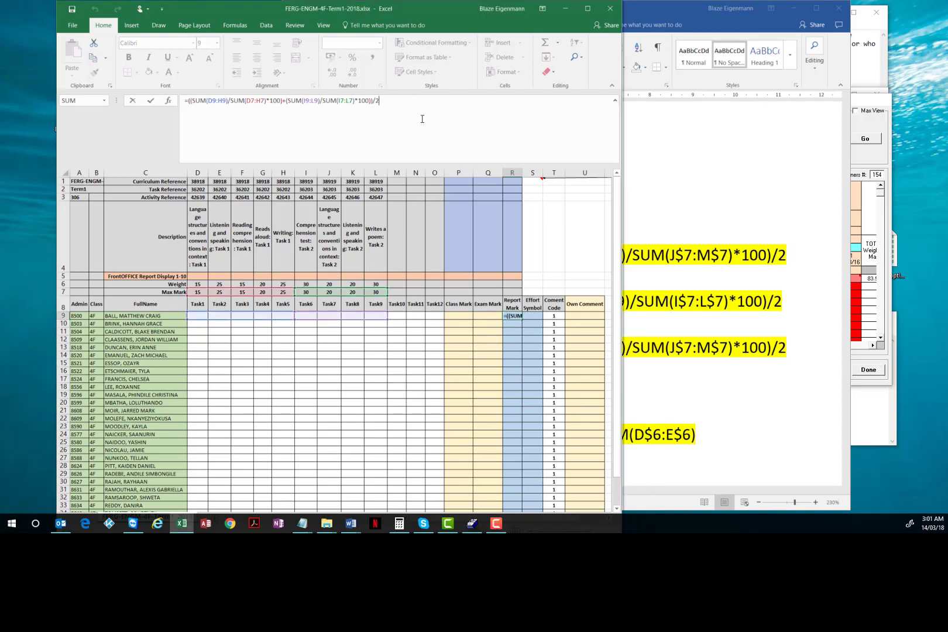
pyautogui.press('Escape')
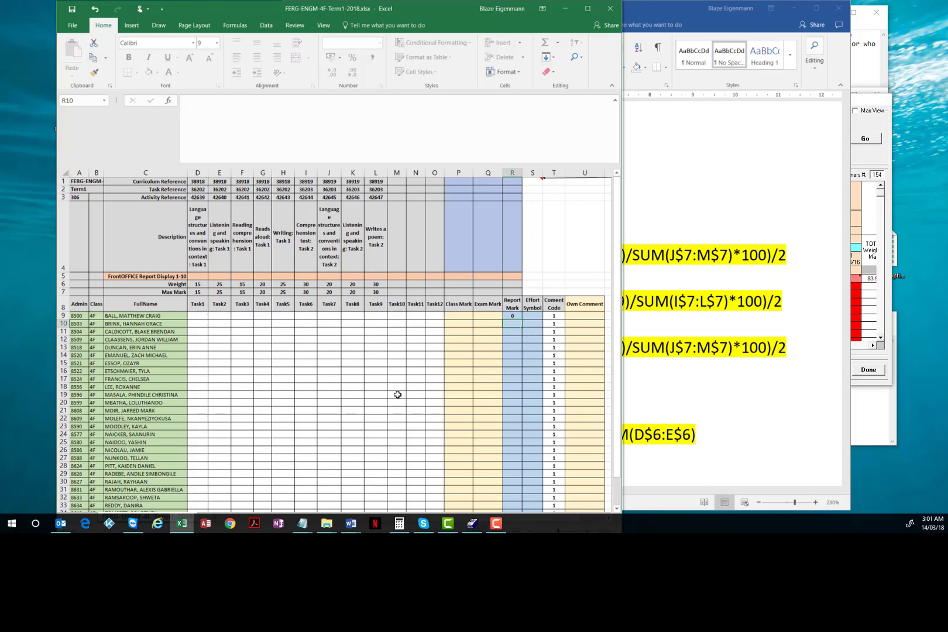
# Lock the row 7 references in the R9 formula as D$7:H$7 and I$7:L$7, and enter it
pyautogui.click(329, 101)
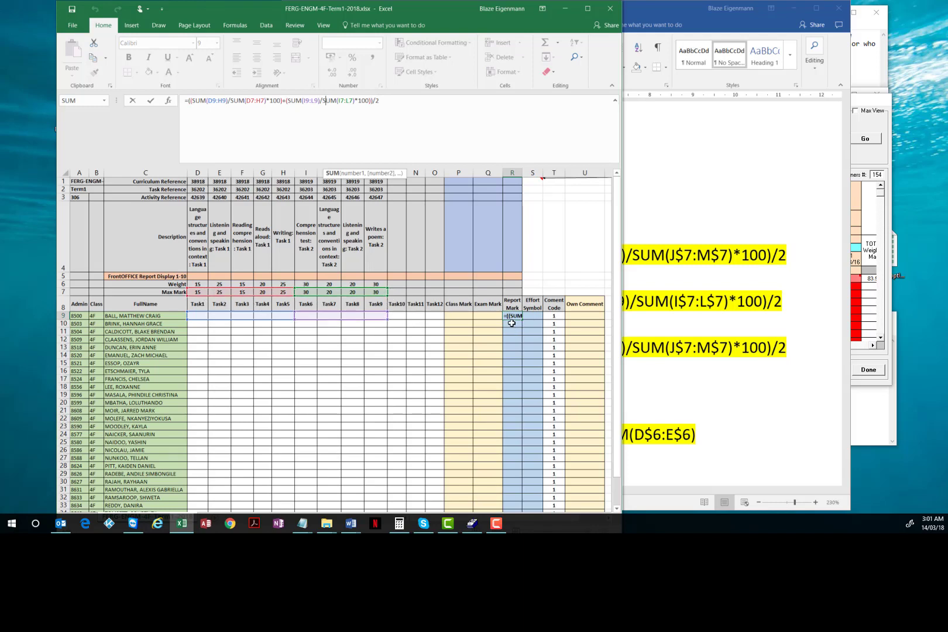
pyautogui.click(257, 101)
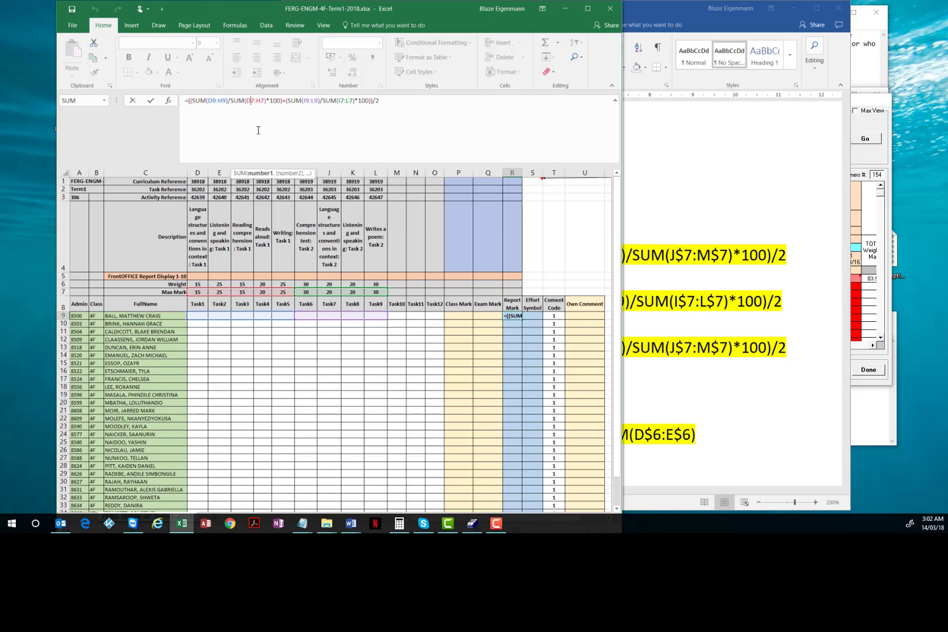
pyautogui.write('$7:H$')
pyautogui.click(349, 100)
pyautogui.write('$')
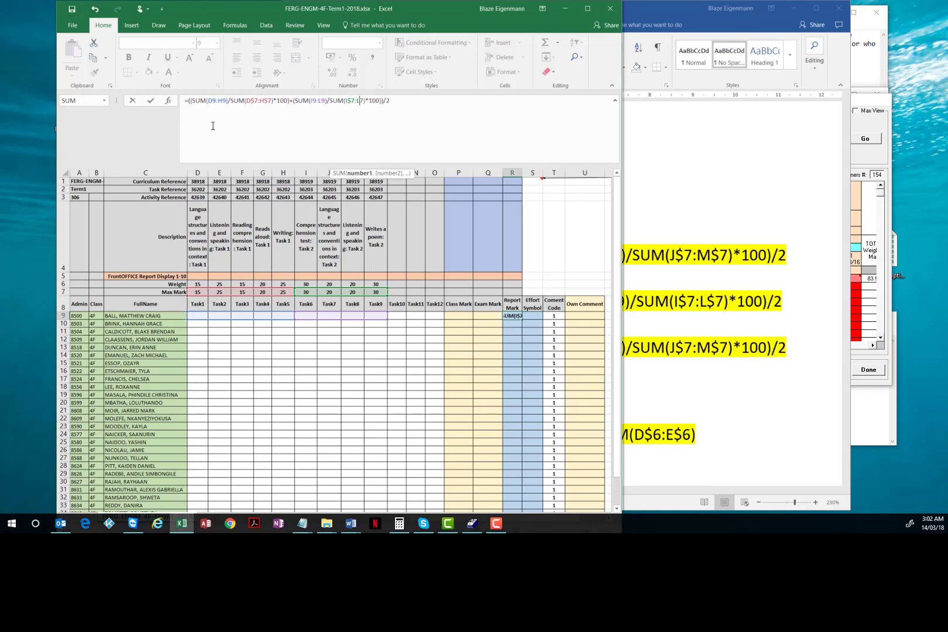
pyautogui.press('Right')
pyautogui.press('Right')
pyautogui.press('Right')
pyautogui.write('$')
pyautogui.press('Return')
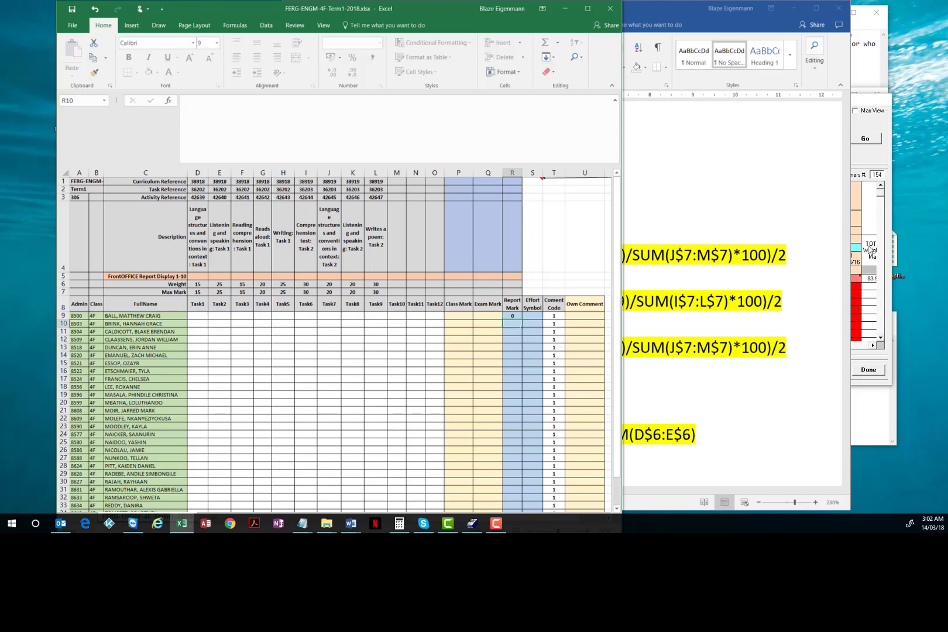
# Bring up the SA-SAMS assessment grid and copy its Task 1 marks 13, 22, 12, 17 and 21 into D9:H9 in Excel
pyautogui.click(870, 249)
pyautogui.moveTo(692, 346); pyautogui.dragTo(565, 345)
pyautogui.click(197, 316)
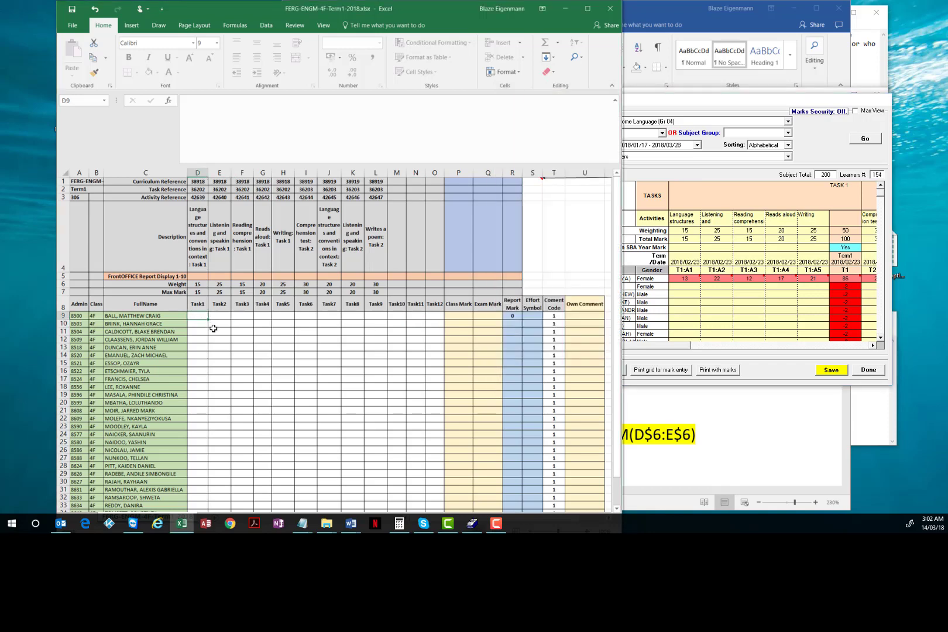
pyautogui.write('13')
pyautogui.press('Tab')
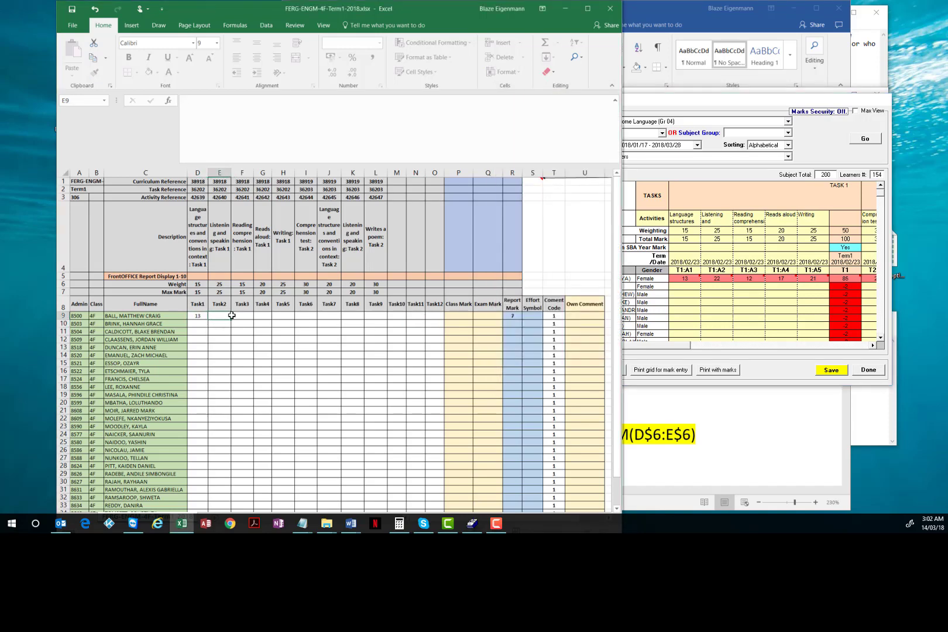
pyautogui.write('22')
pyautogui.press('Tab')
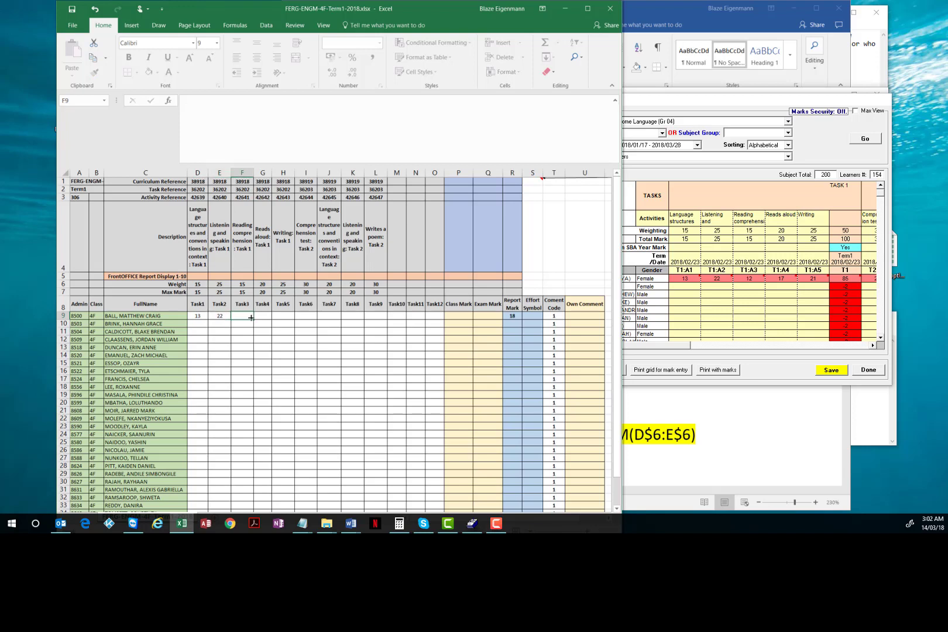
pyautogui.write('12')
pyautogui.press('Tab')
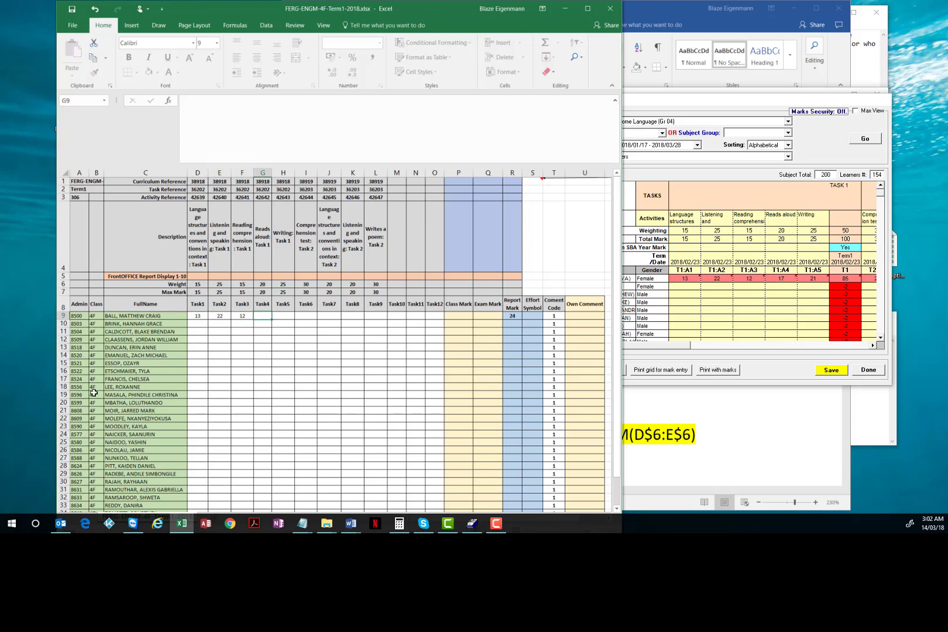
pyautogui.write('17')
pyautogui.press('Tab')
pyautogui.write('21')
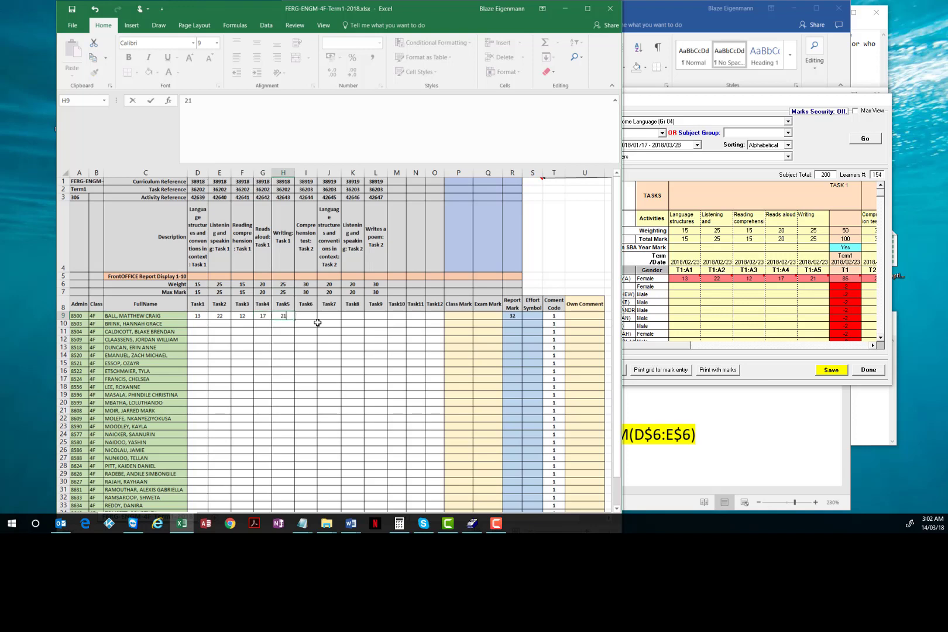
pyautogui.press('Tab')
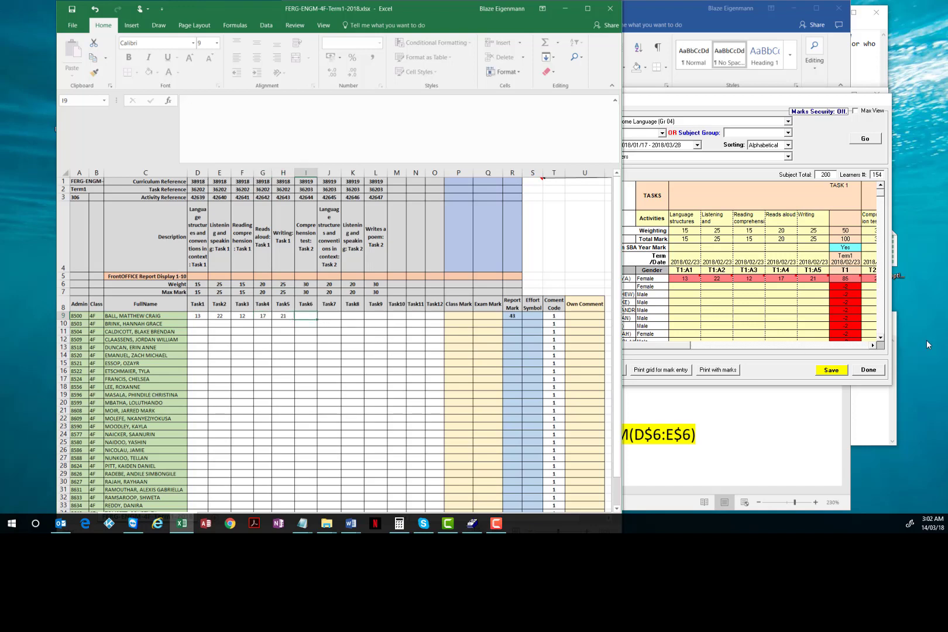
# Copy the SA-SAMS Task 2 marks 22, 17, 16 and 27 into I9:L9 of the Excel marksheet
pyautogui.click(874, 346)
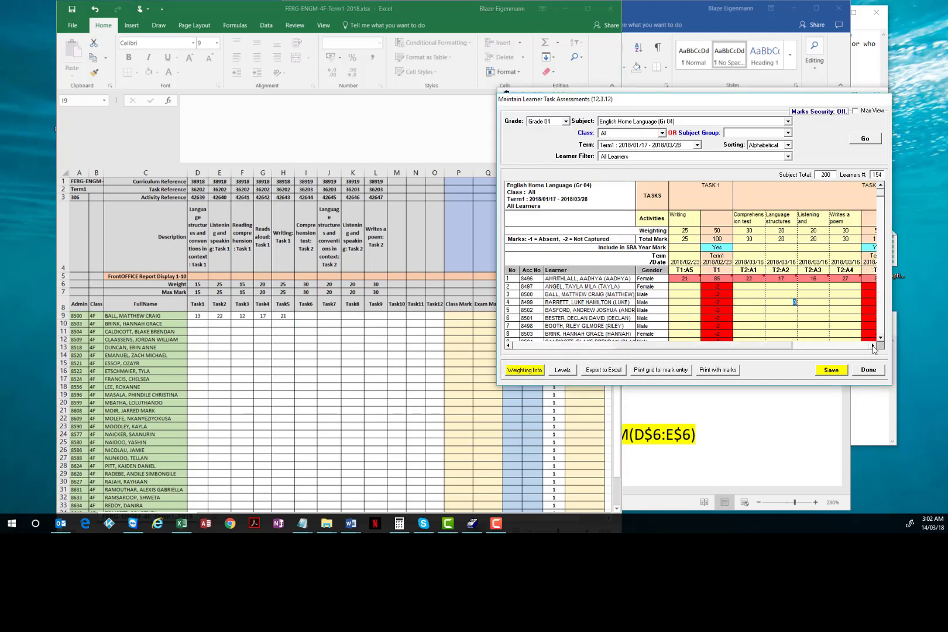
pyautogui.click(307, 317)
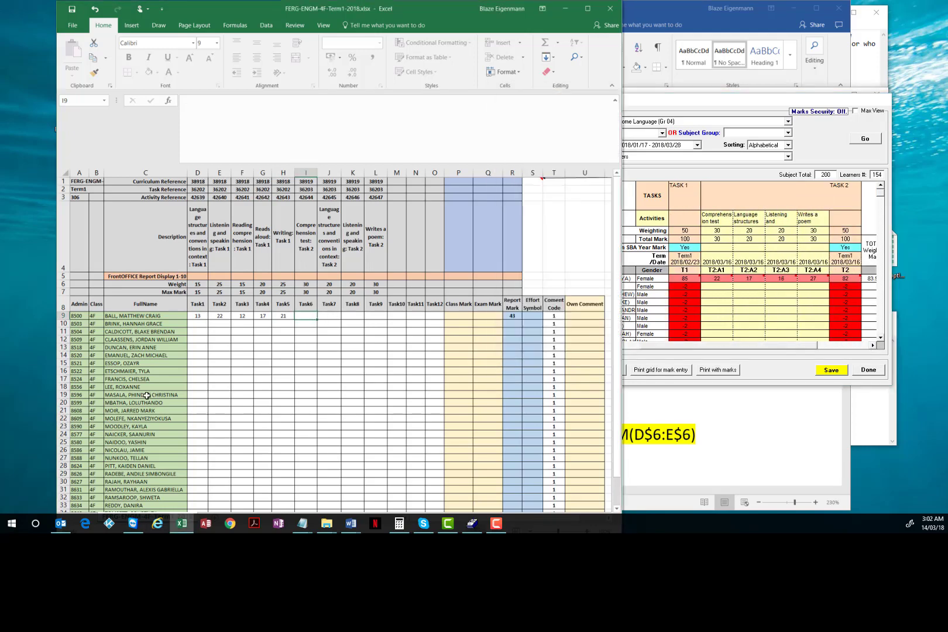
pyautogui.write('22')
pyautogui.click(329, 316)
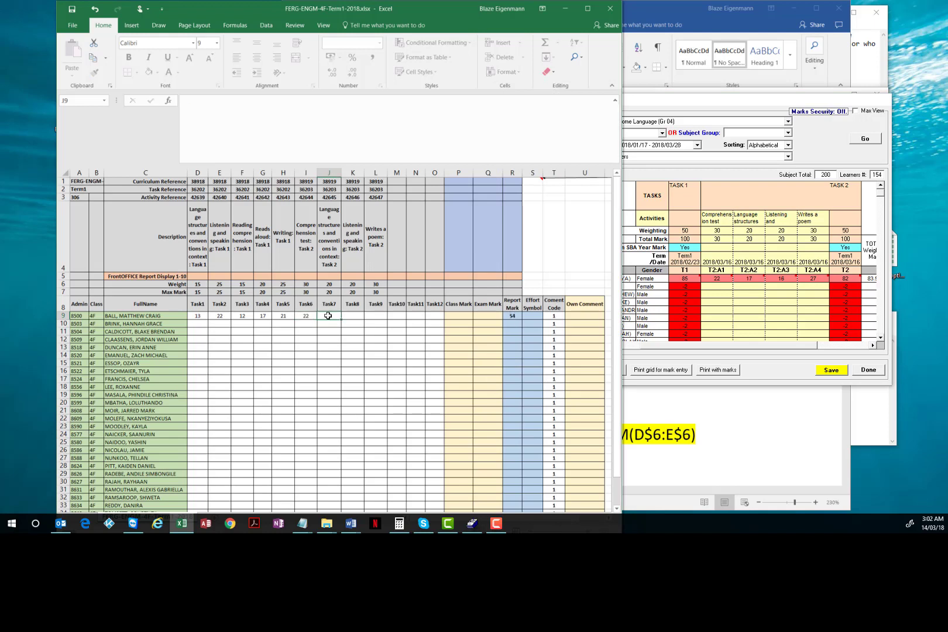
pyautogui.write('17')
pyautogui.click(355, 316)
pyautogui.write('1')
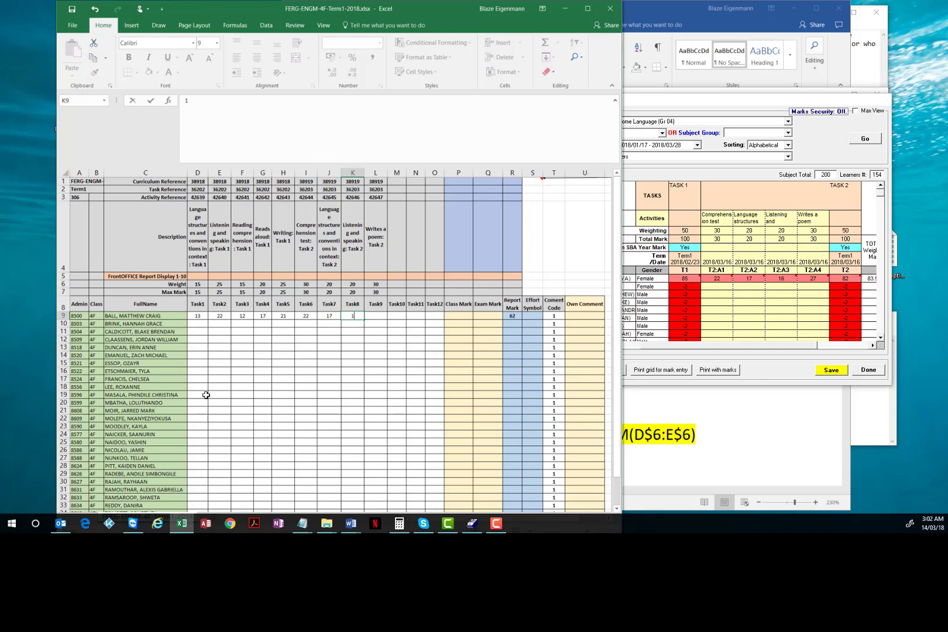
pyautogui.write('6')
pyautogui.click(376, 316)
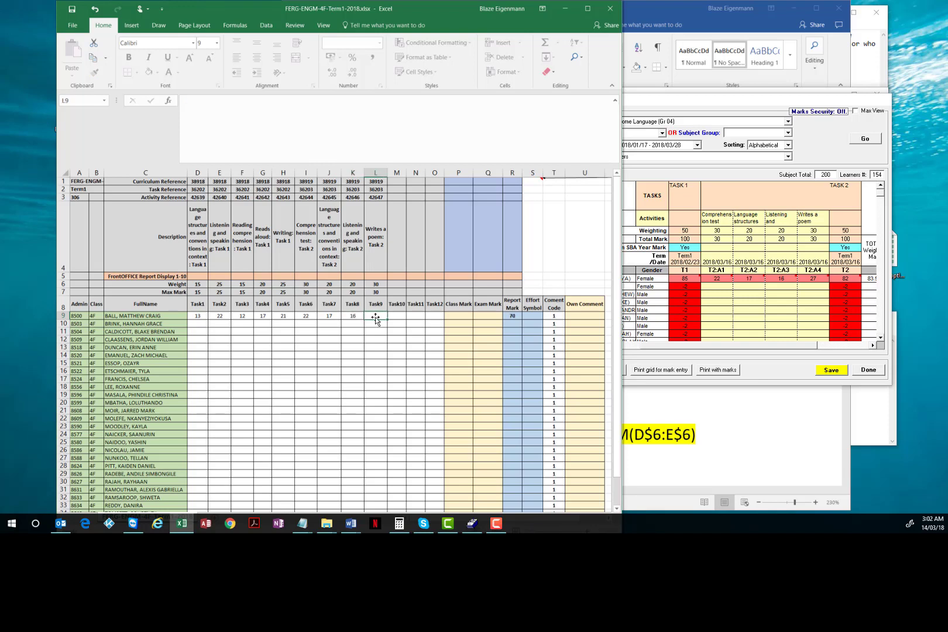
pyautogui.write('27')
pyautogui.press('Tab')
pyautogui.click(397, 348)
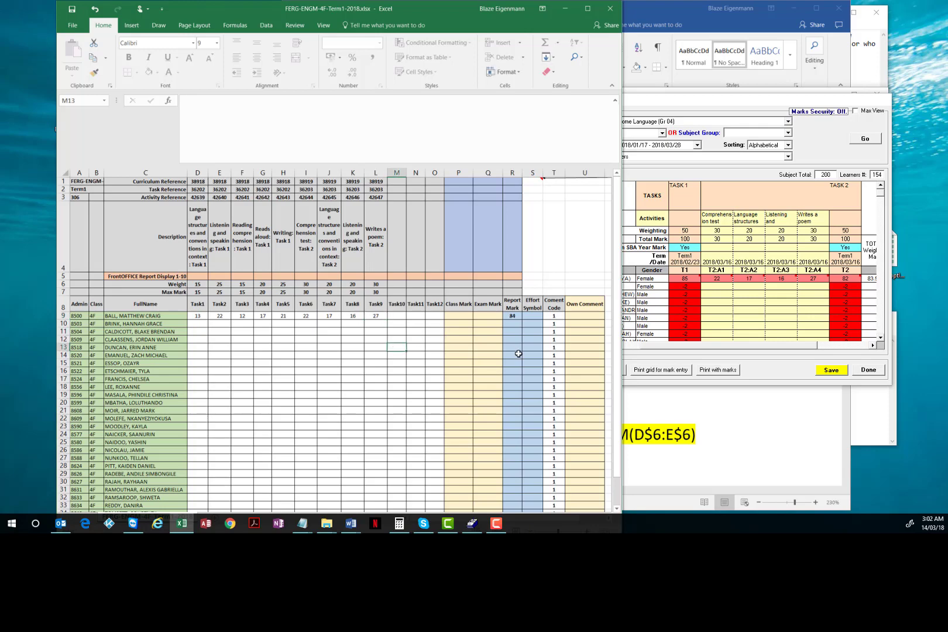
# Compare the SA-SAMS total weighted mark and term percentage with the Report Mark and its formula in R9 in Excel
pyautogui.click(872, 345)
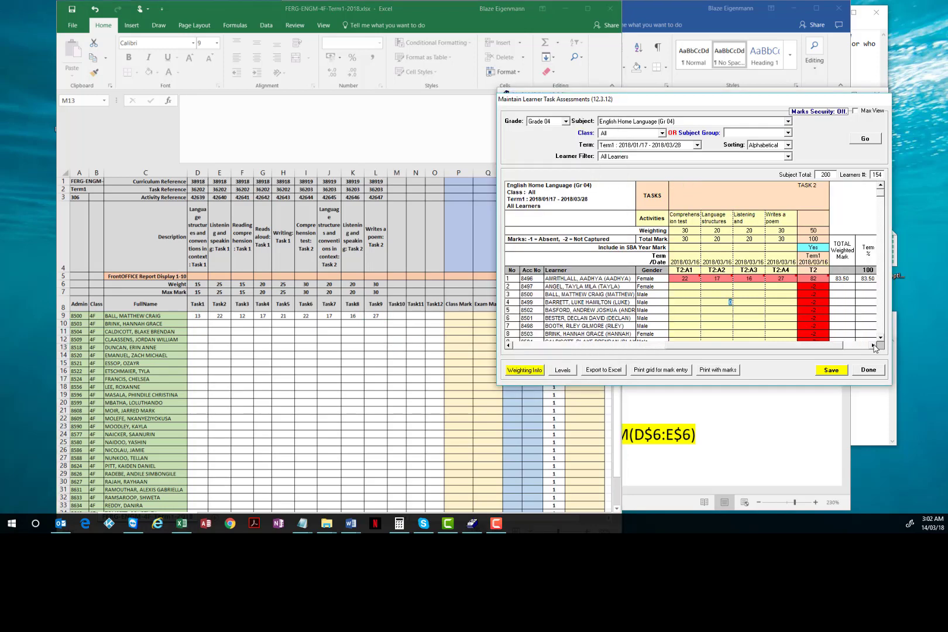
pyautogui.click(873, 346)
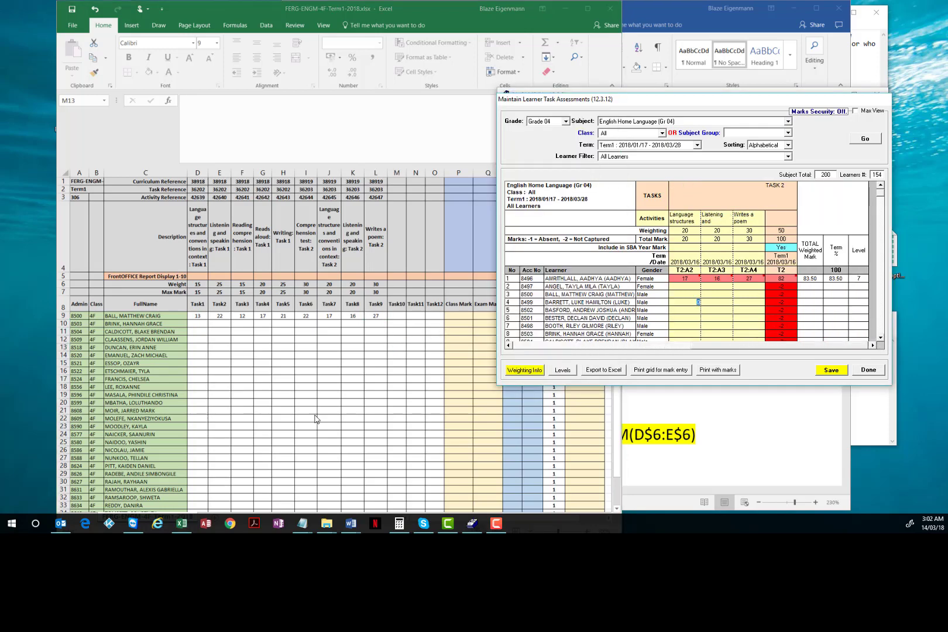
pyautogui.click(182, 523)
pyautogui.click(512, 316)
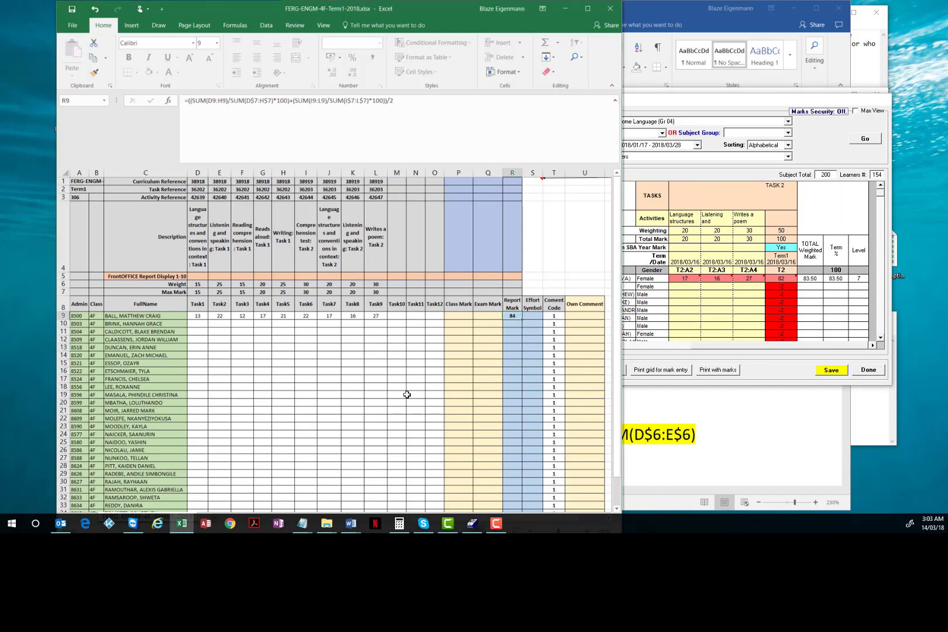
pyautogui.click(294, 136)
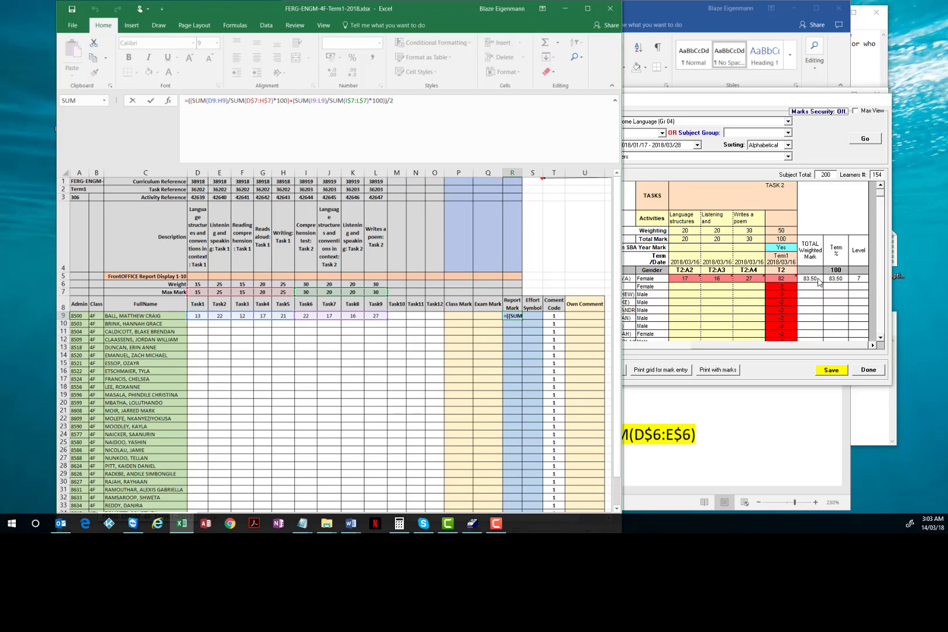
pyautogui.press('Return')
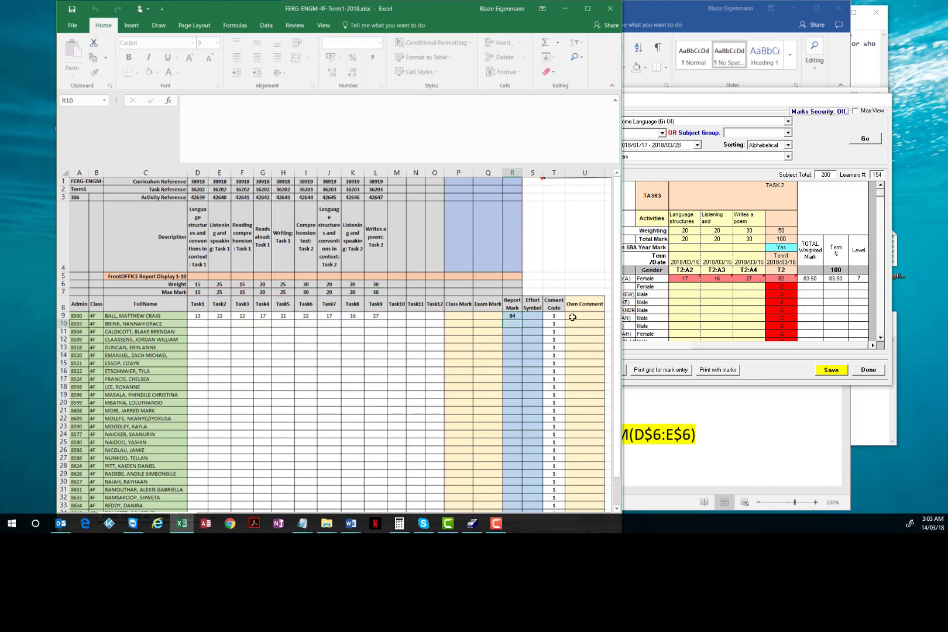
pyautogui.click(509, 317)
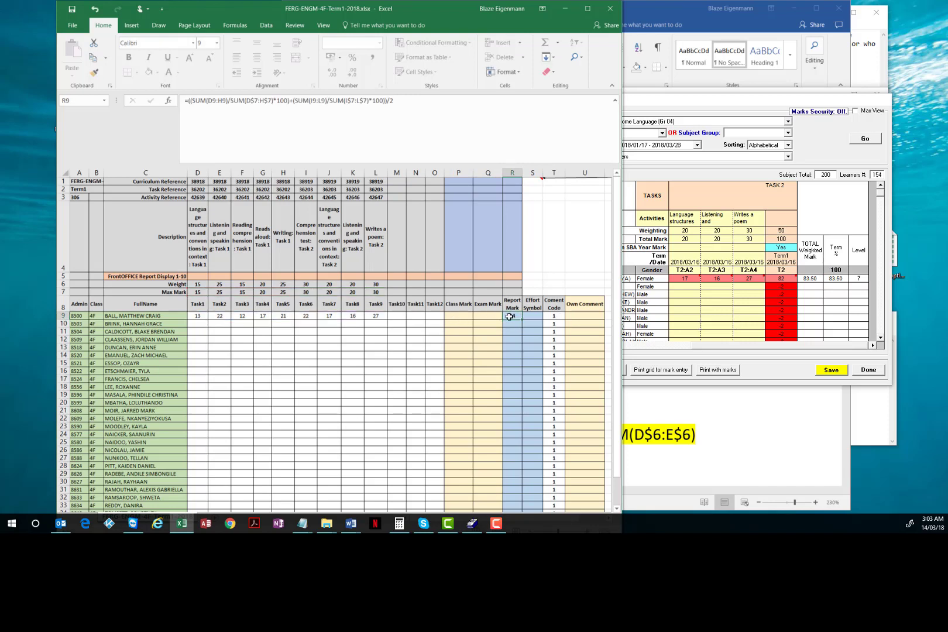